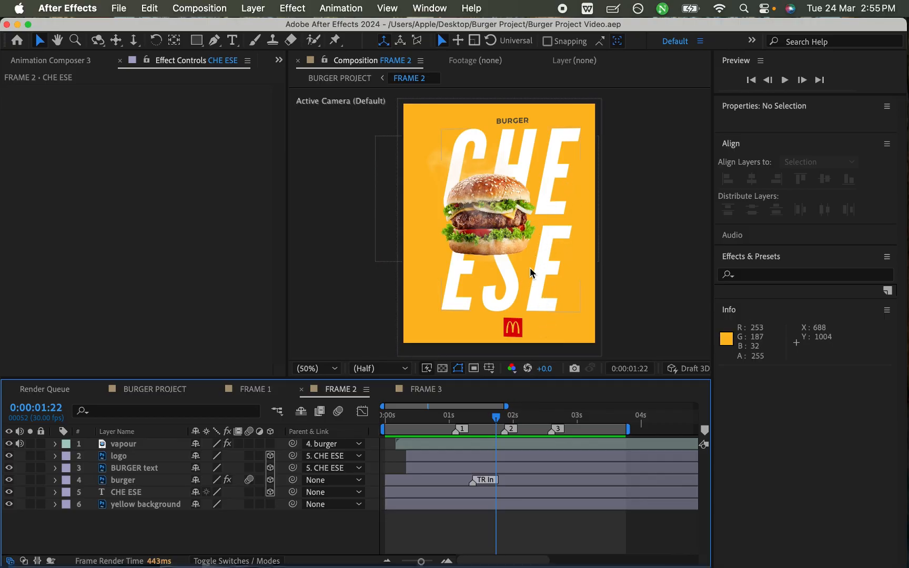
- Play back the FRAME 2 burger animation to review its motion
left_click(492, 418)
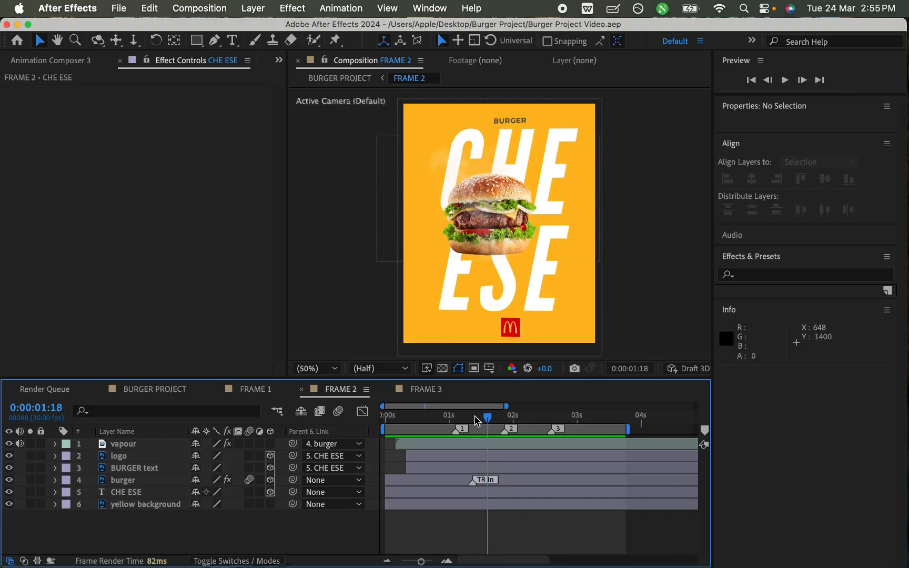
key("space")
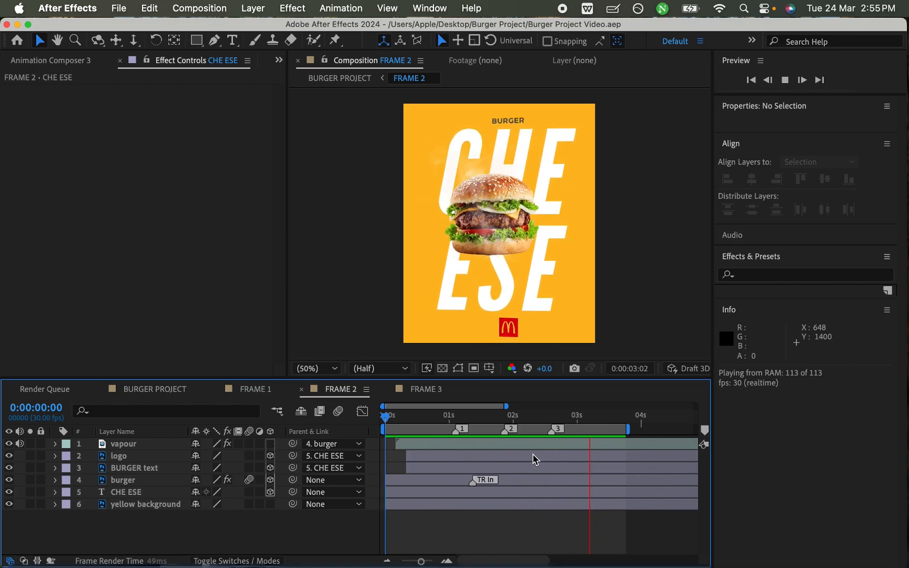
key("space")
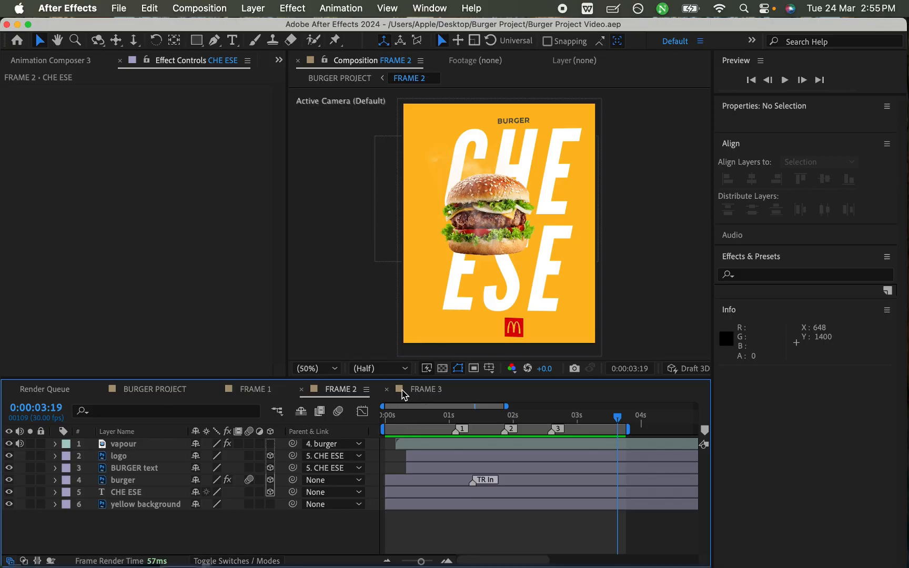
- Open the FRAME 3 composition and move the current time to 0:00:05:08
left_click(405, 392)
left_click_drag(575, 425, 601, 421)
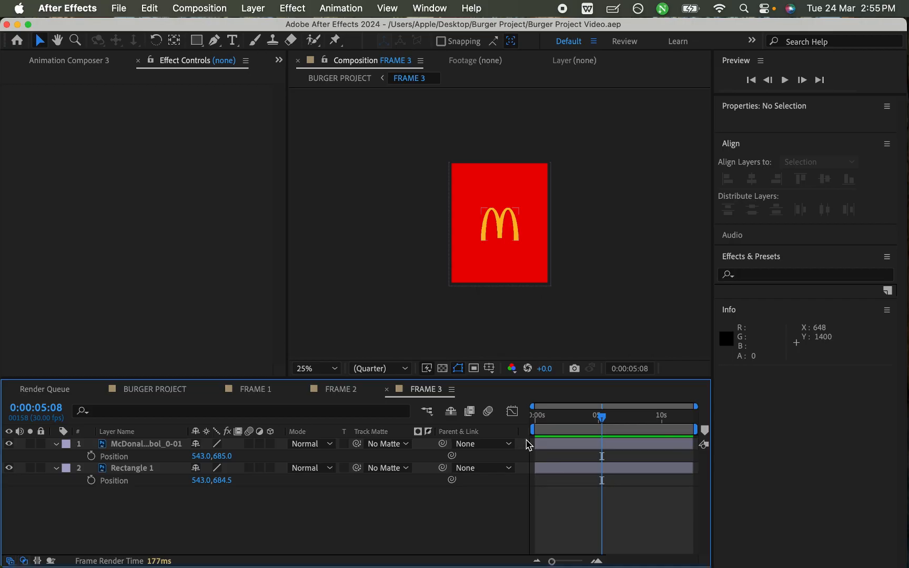
- Switch to Finder and preview the reference video, replaying the McDonald's logo transition around 7 to 9 seconds
key("ctrl+Up")
left_click(634, 449)
key("space")
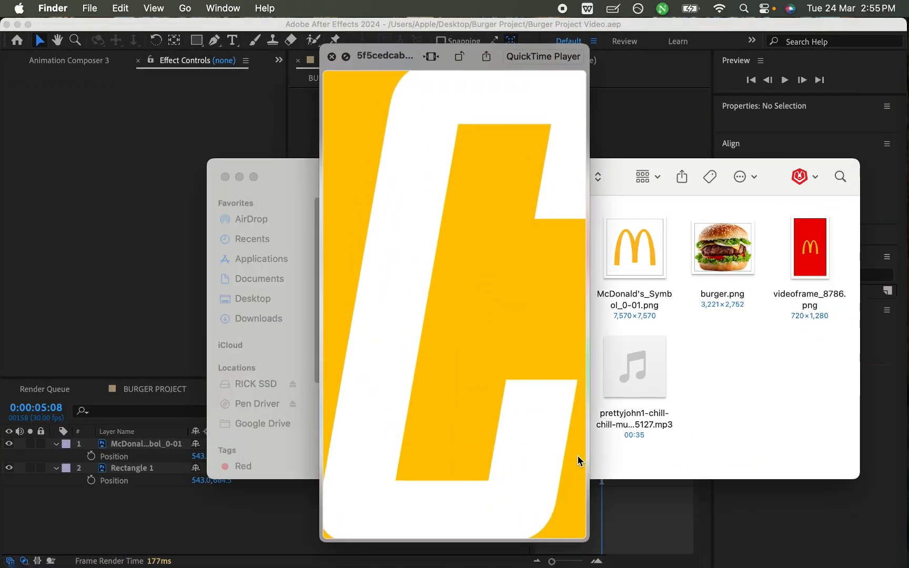
left_click_drag(495, 521, 456, 522)
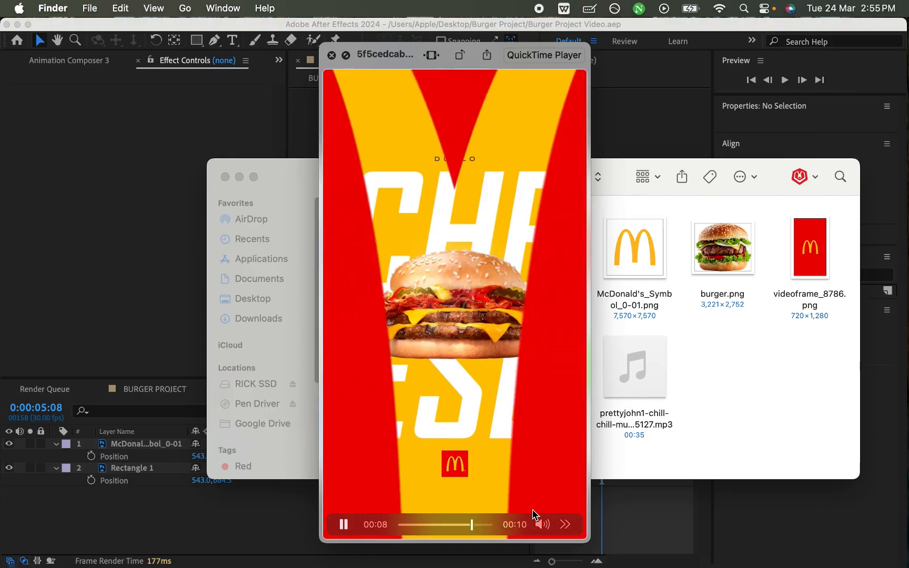
left_click(455, 524)
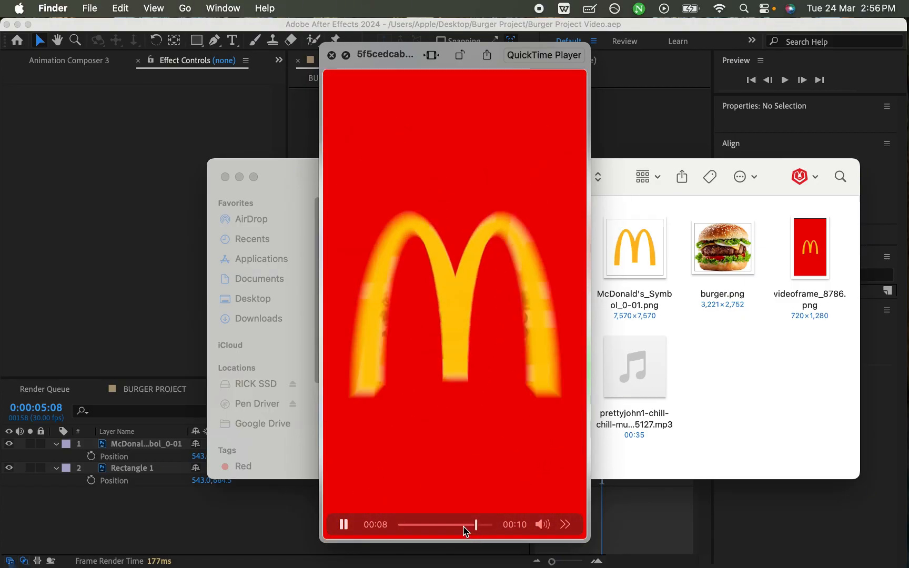
left_click(455, 525)
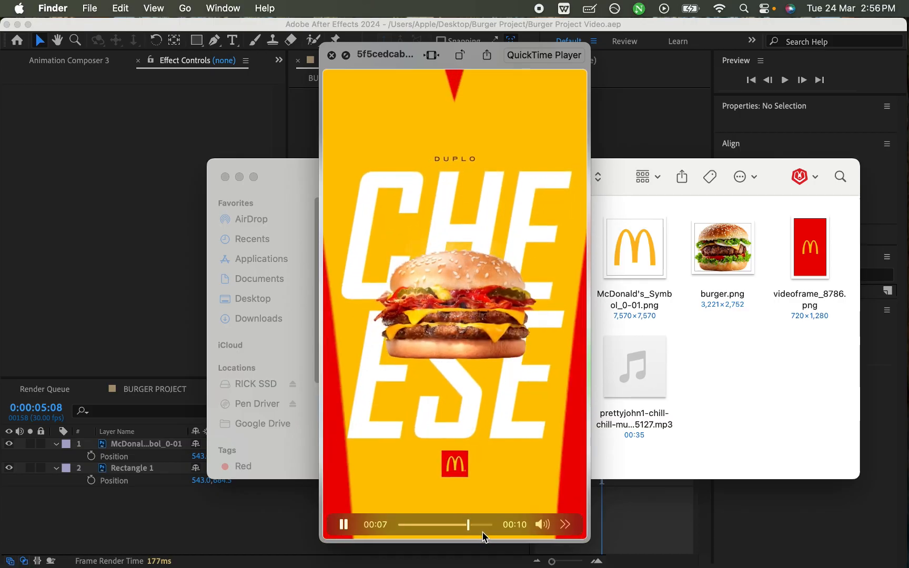
mouse_move(482, 524)
left_mouse_down()
mouse_move(465, 526)
mouse_move(483, 529)
left_mouse_up()
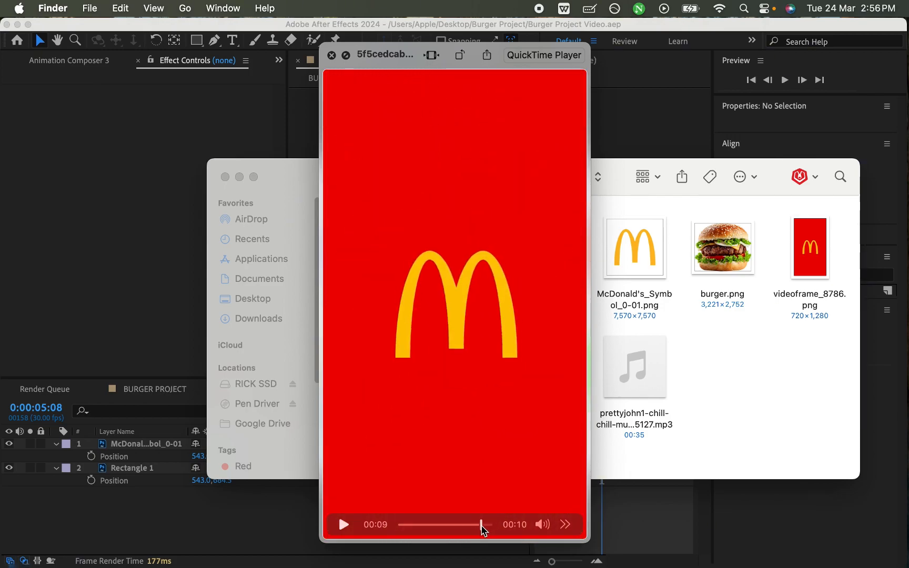
key("space")
left_click(571, 519)
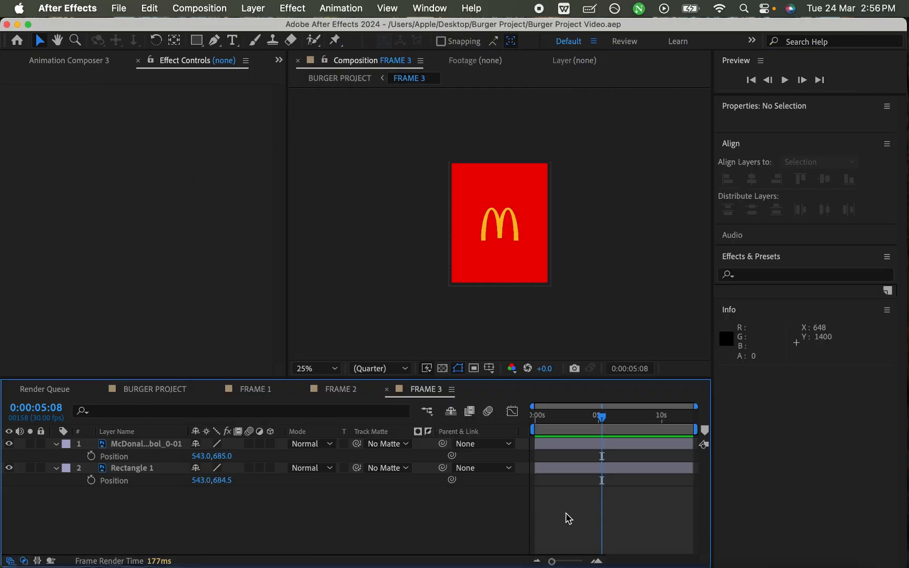
- Hide the McDonald's logo layer in FRAME 3 and toggle Rectangle 1's visibility to inspect its M-shaped cutout
left_click(326, 369)
left_click(349, 119)
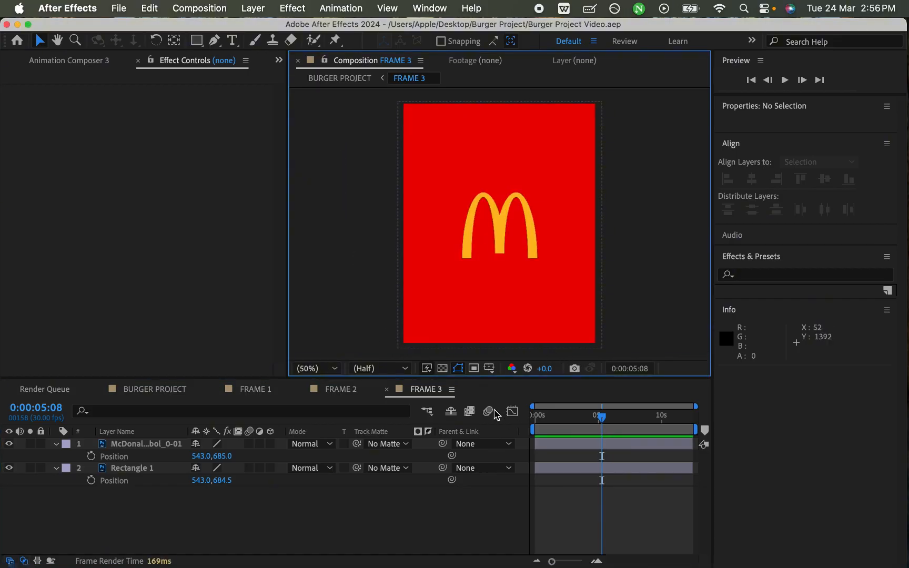
left_click(9, 446)
key("super+s")
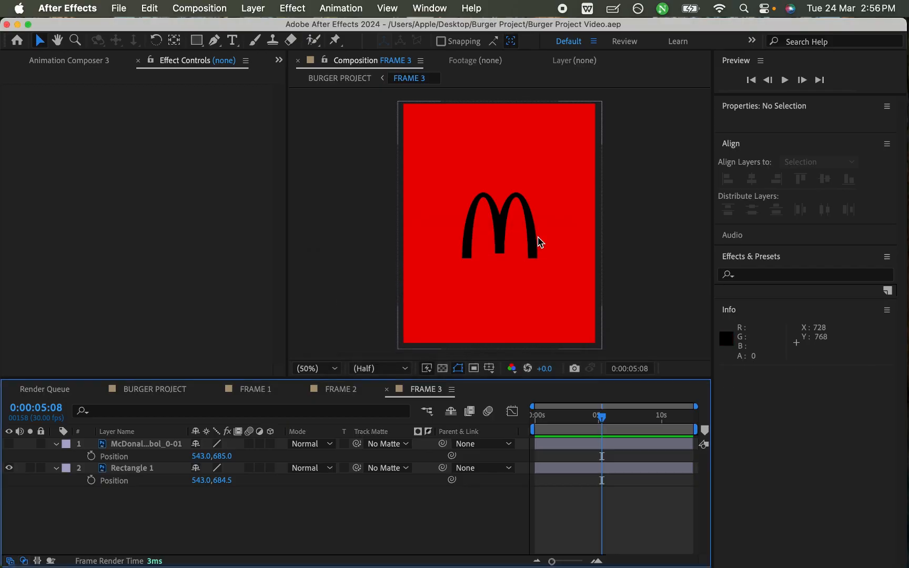
left_click(9, 467)
left_click(10, 468)
key("super+s")
- Try scaling up the Rectangle 1 layer and undo the scale change
left_click(140, 473)
key("s")
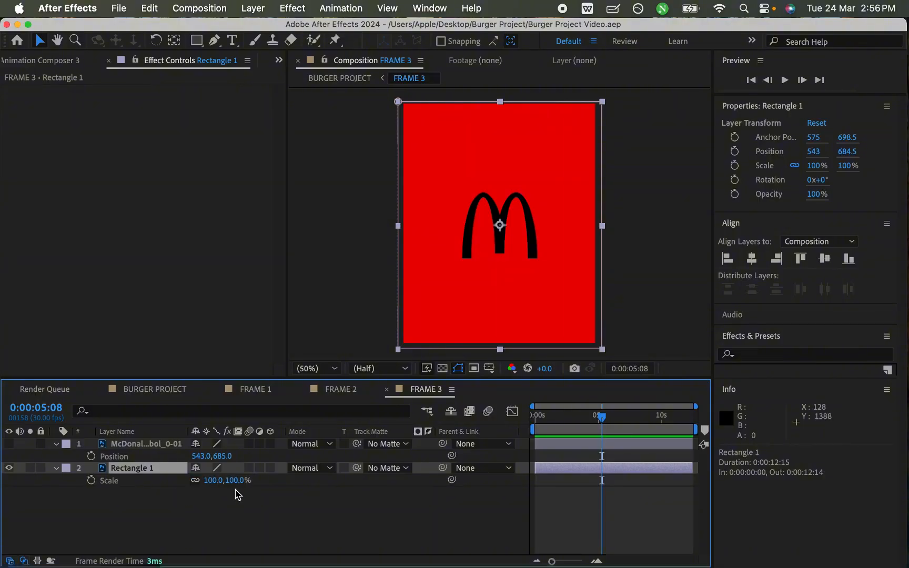
left_click_drag(237, 481, 548, 182)
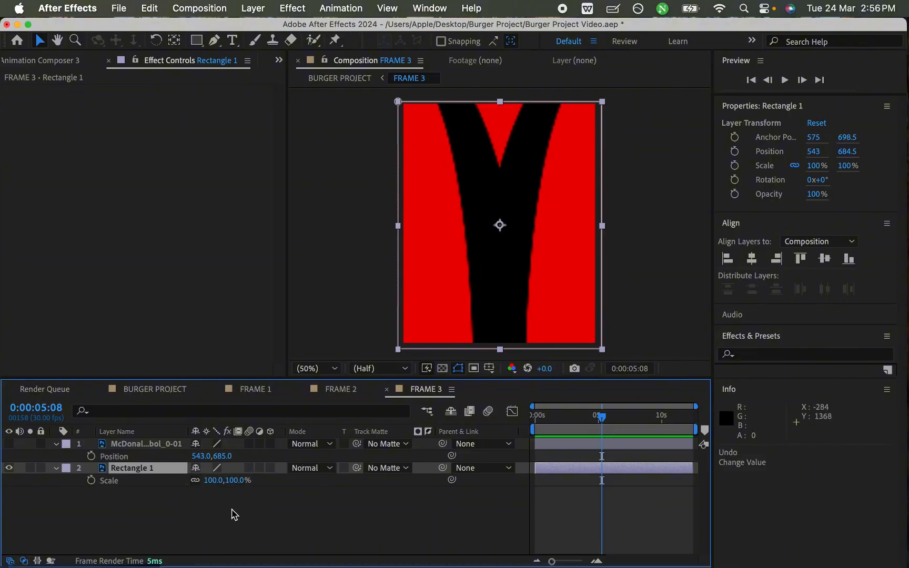
key("super+z")
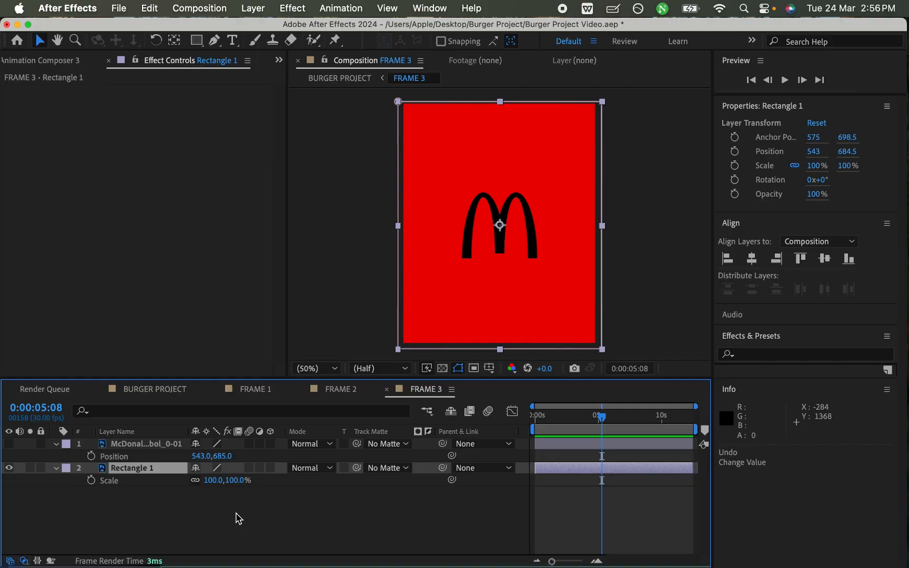
- Hide Rectangle 1, make the McDonald's logo layer visible again, and save the project
left_click(10, 468)
left_click(270, 519)
key("super+s")
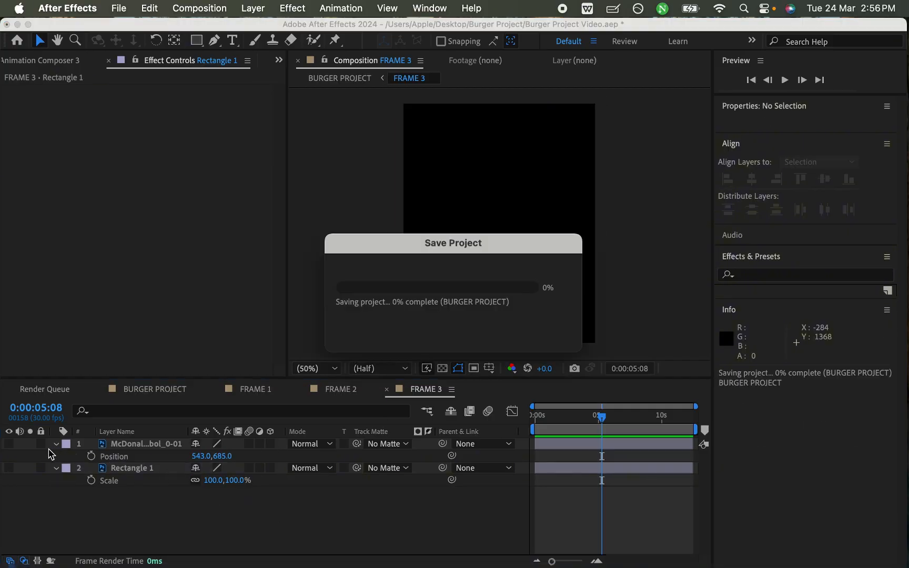
left_click(9, 444)
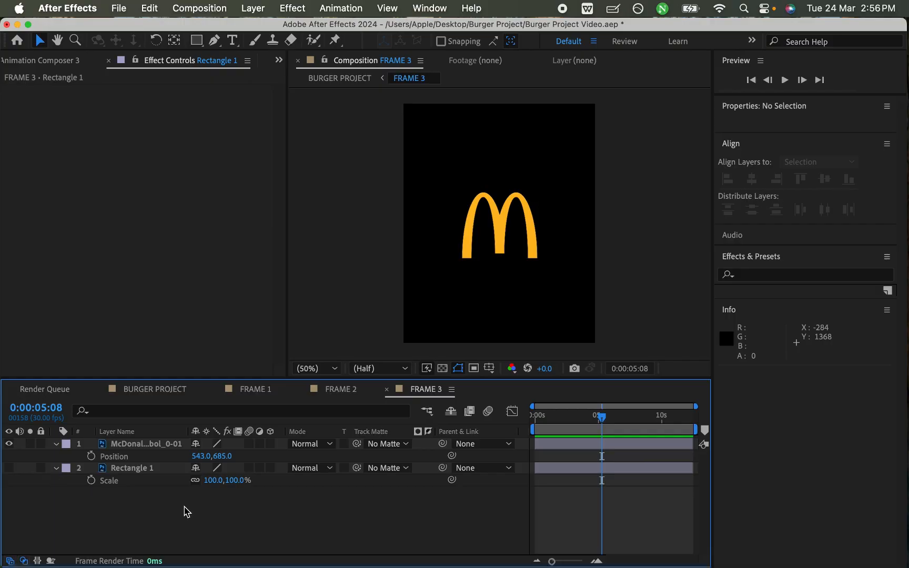
key("super+s")
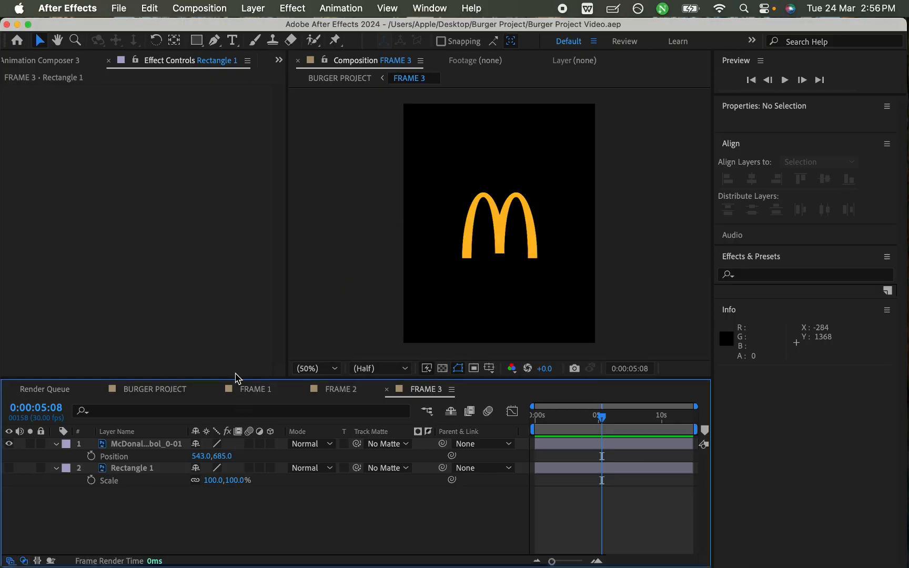
- Draw a green rectangle of about 1318 × 1466 px covering the whole frame and place its layer below the McDonald's logo
left_click(196, 41)
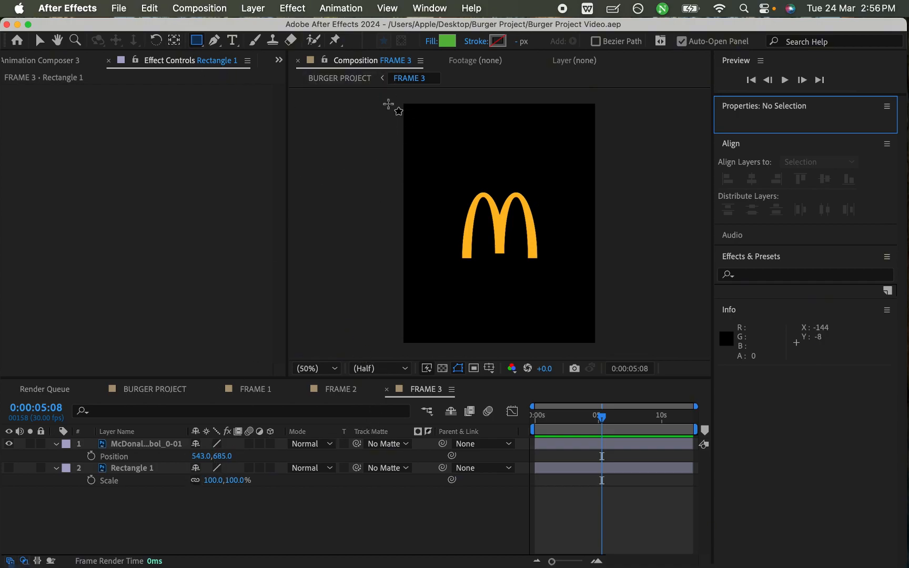
mouse_move(382, 96)
left_mouse_down()
mouse_move(603, 317)
mouse_move(617, 355)
mouse_move(610, 357)
left_mouse_up()
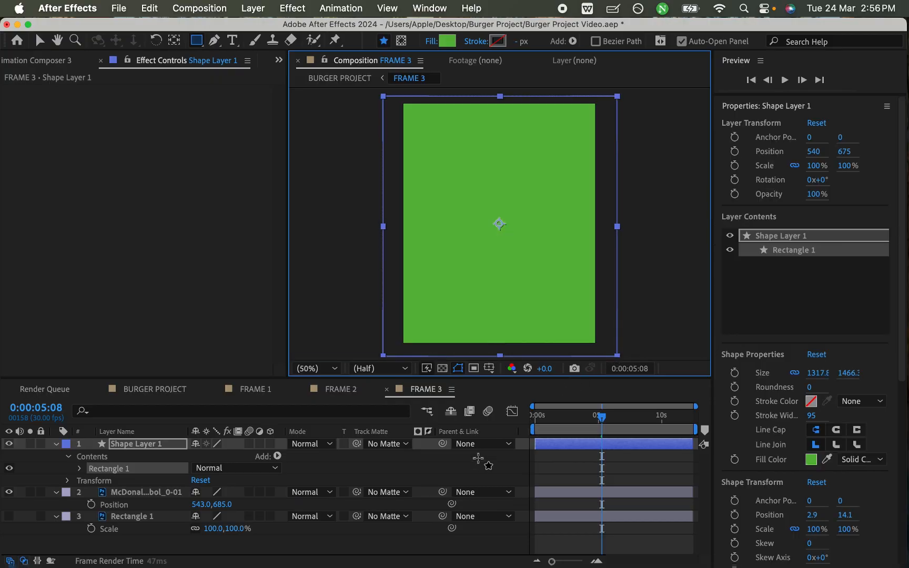
key("super+s")
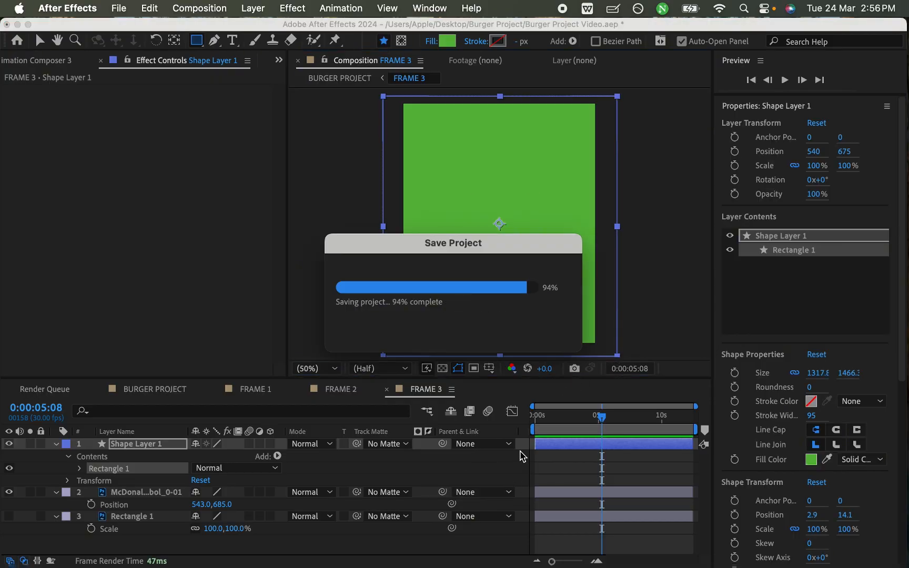
key("super+bracketleft")
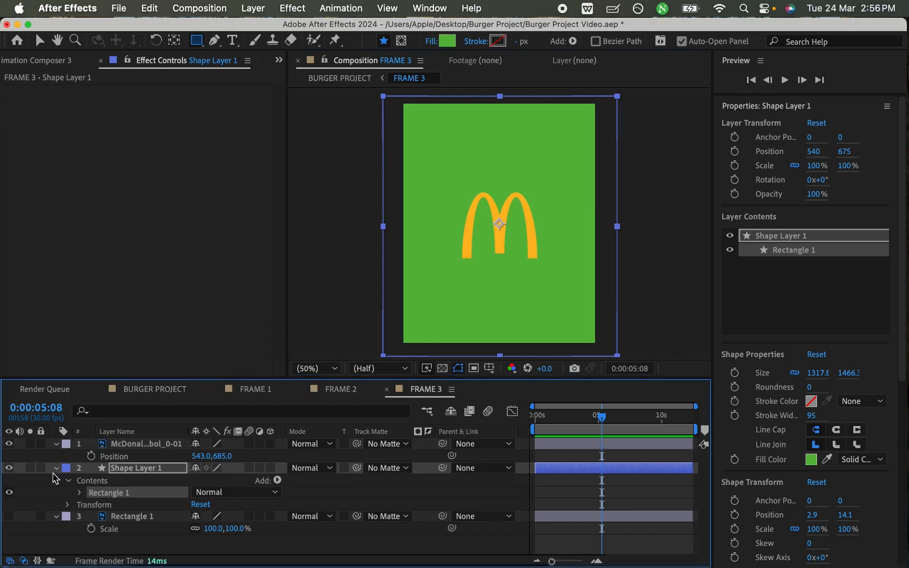
- Make Rectangle 1 visible and stack it above Shape Layer 1, leaving both layers shown
left_click(56, 469)
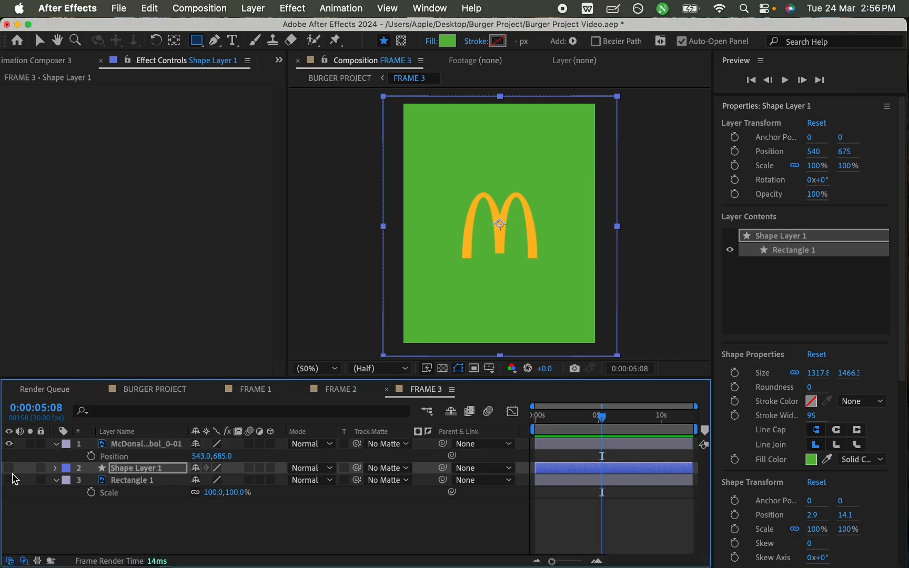
left_click(9, 467)
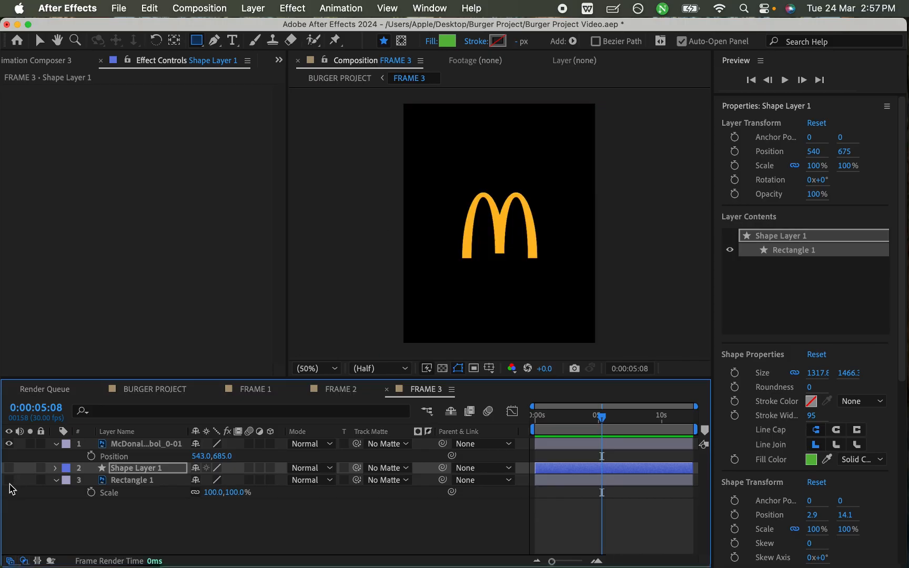
left_click(9, 480)
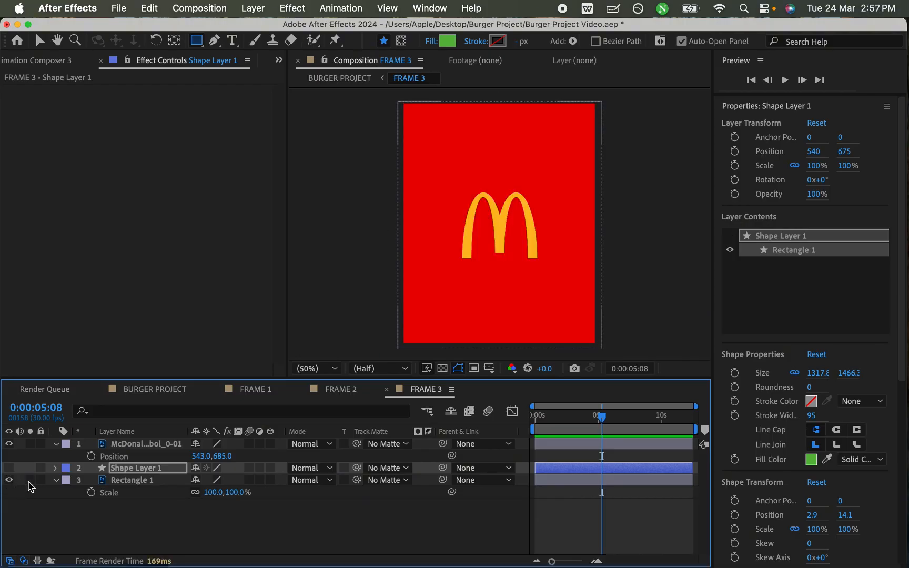
left_click(132, 479)
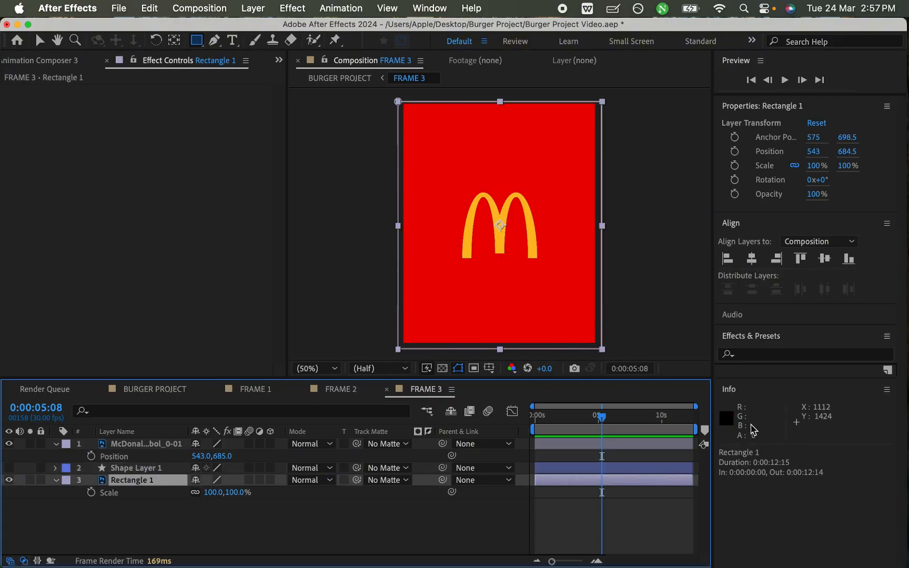
left_click(9, 467)
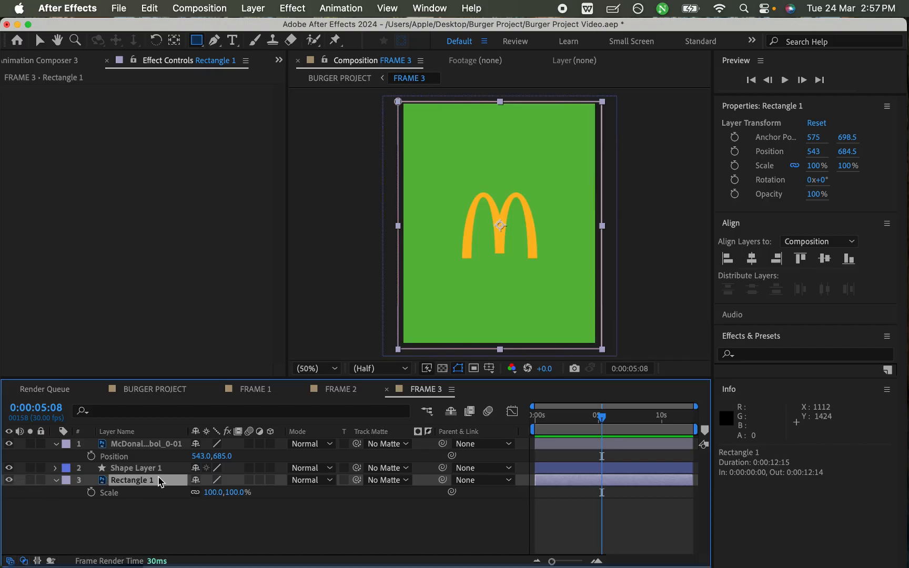
left_click_drag(159, 482, 158, 465)
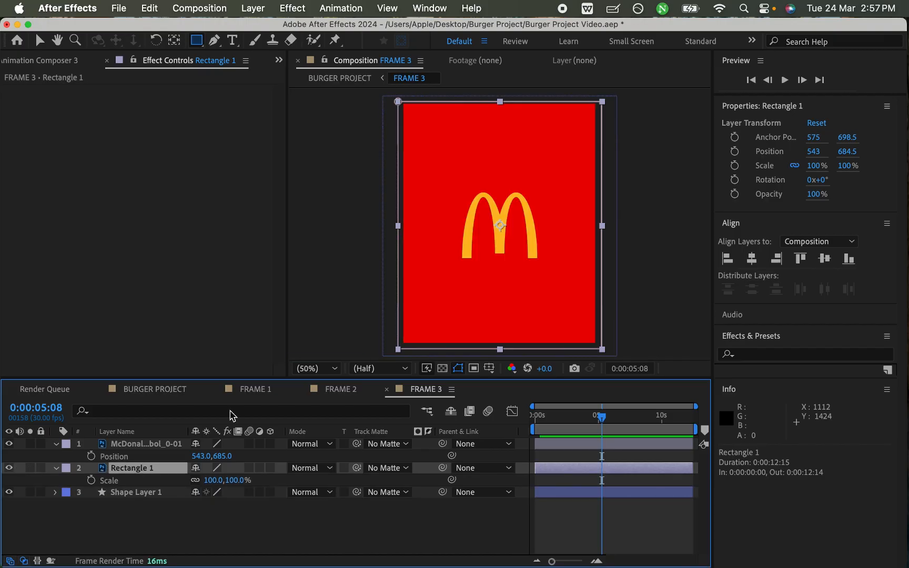
- Move the Rectangle 1 layer upward in the frame to about position 551, 472.5
left_click(489, 288)
key("v")
left_click_drag(488, 305, 489, 267)
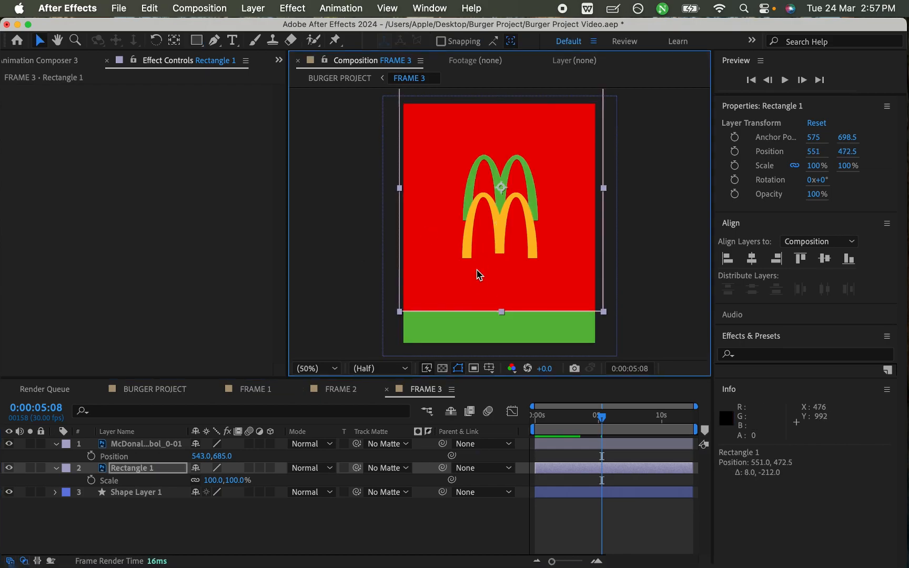
- Change Shape Layer 1's fill to red EB0000, sampled from the Rectangle 1 background
left_click(123, 495)
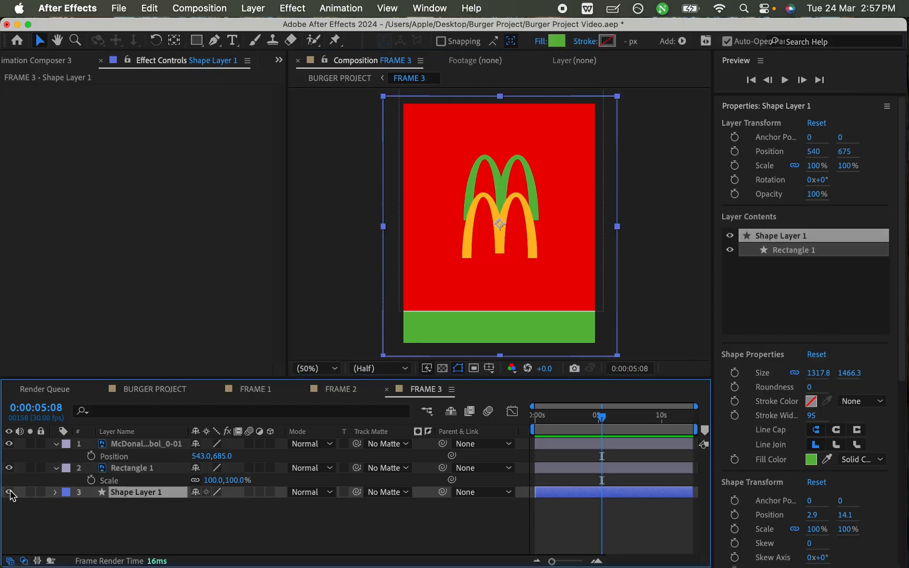
left_click(9, 493)
left_click(9, 492)
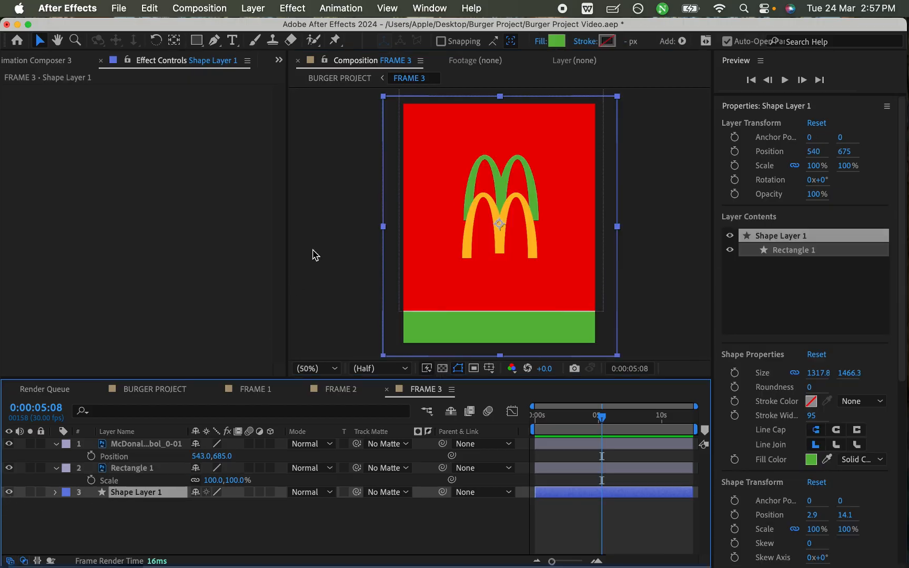
left_click(556, 41)
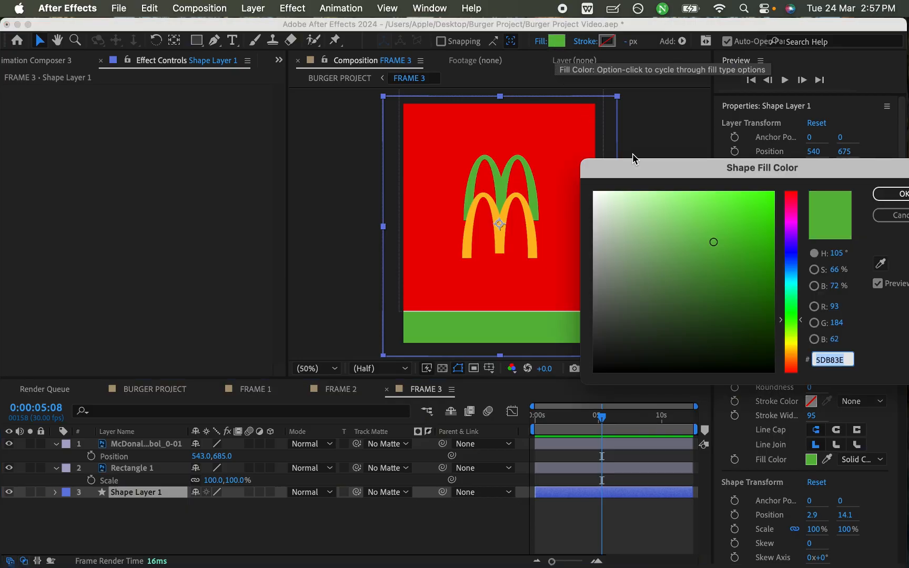
left_click(881, 265)
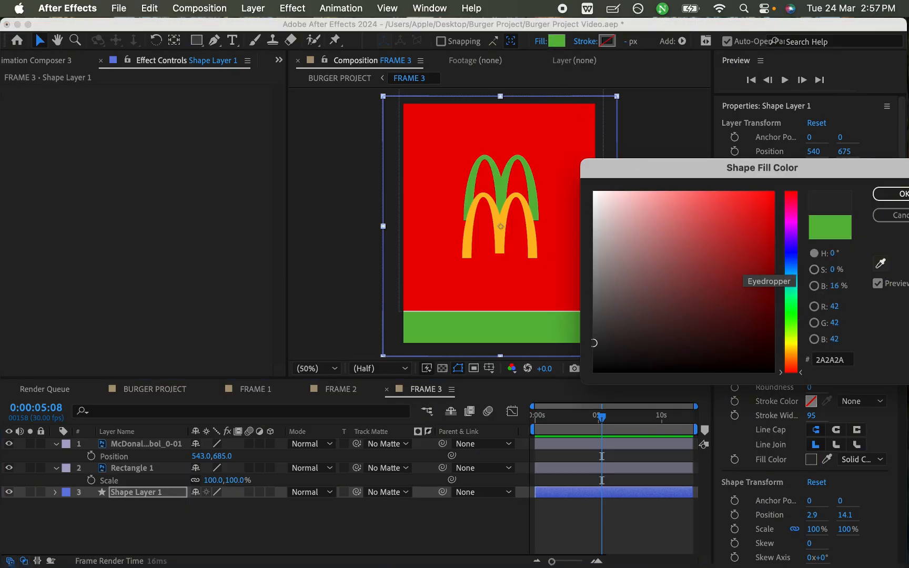
left_click(563, 147)
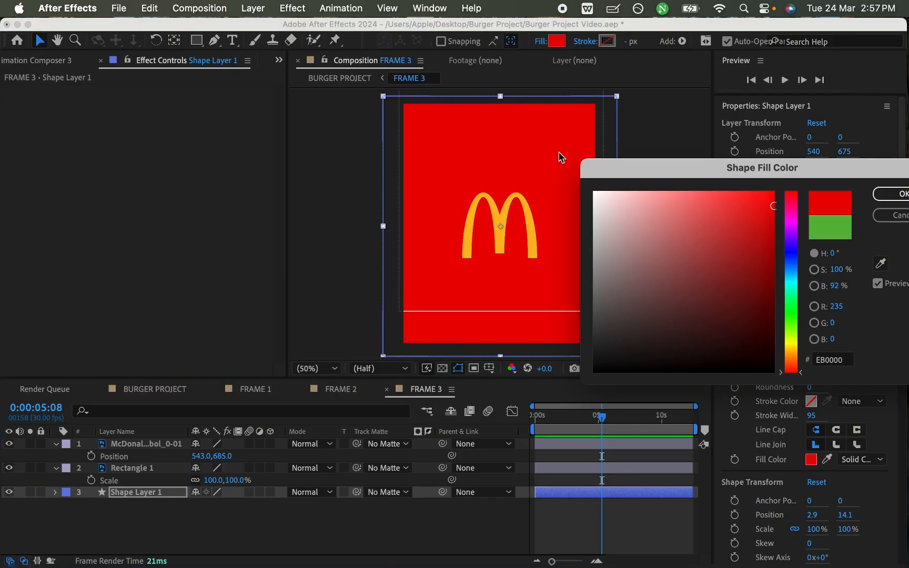
left_click(899, 198)
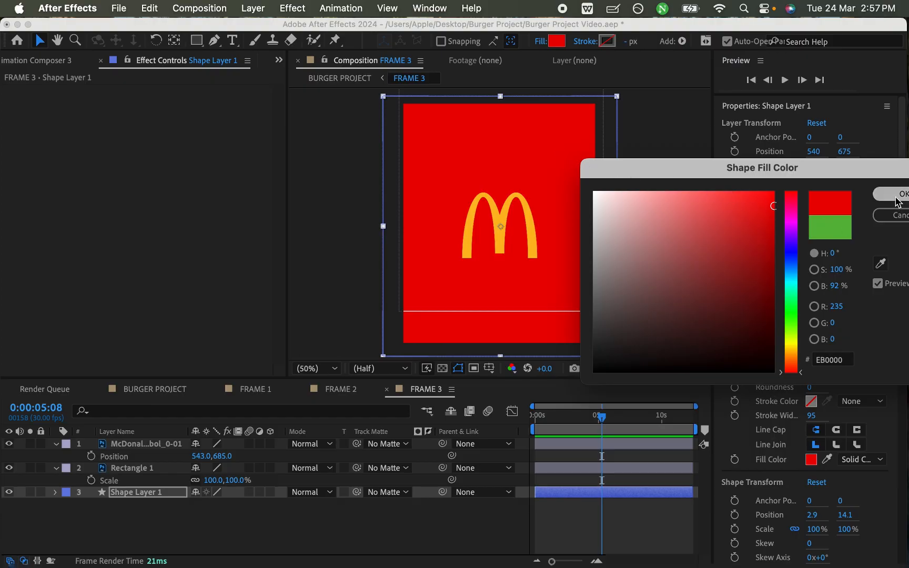
- Hide the Rectangle 1 layer and toggle the logo and Shape Layer 1 to check them, leaving both shown
left_click(9, 467)
key("super+s")
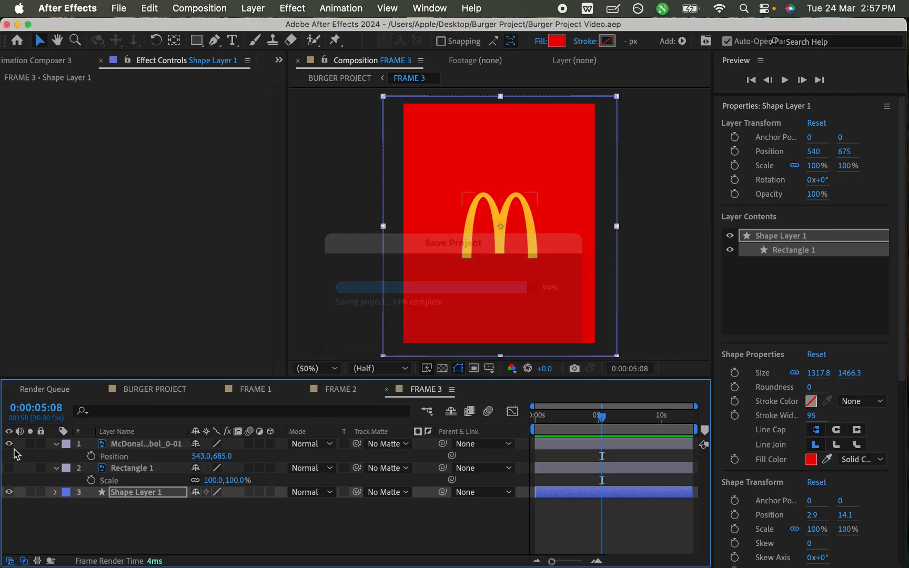
left_click(10, 444)
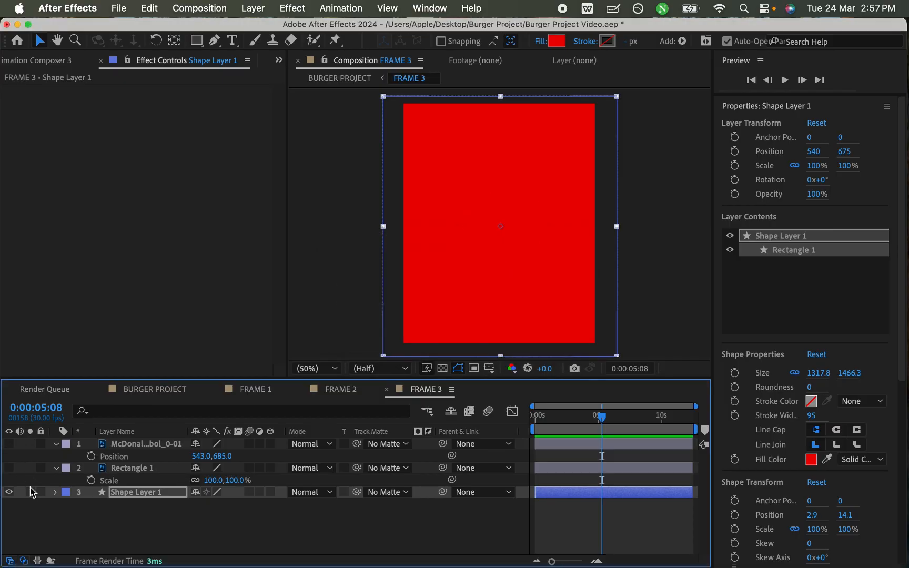
left_click(10, 492)
left_click(10, 493)
key("super+s")
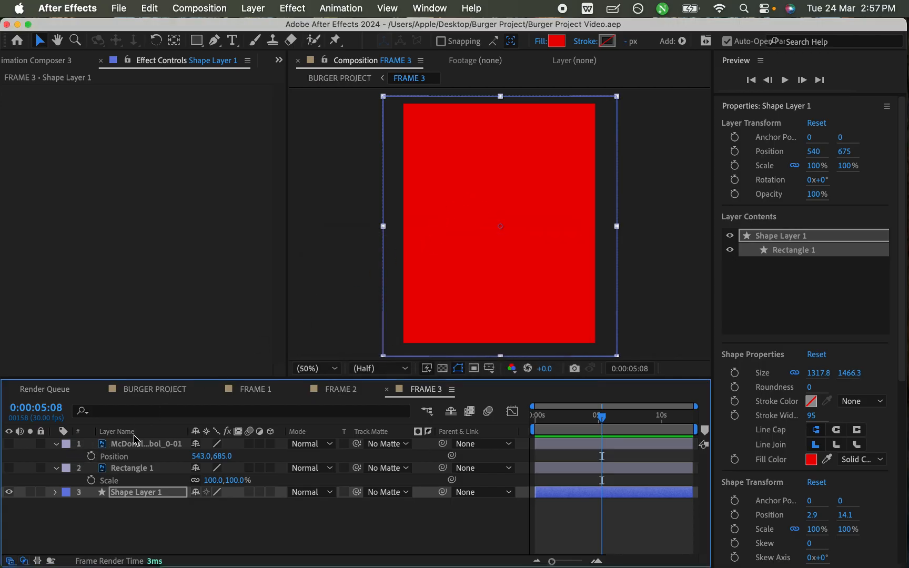
left_click(10, 444)
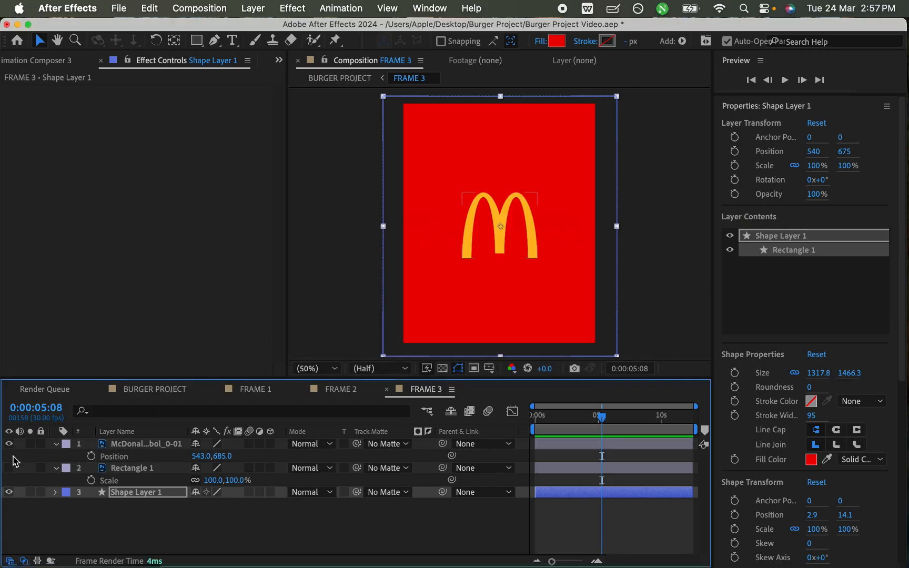
- Move Shape Layer 1 above Rectangle 1 in the layer stack and save the project
left_click(149, 493)
key("super+bracketright")
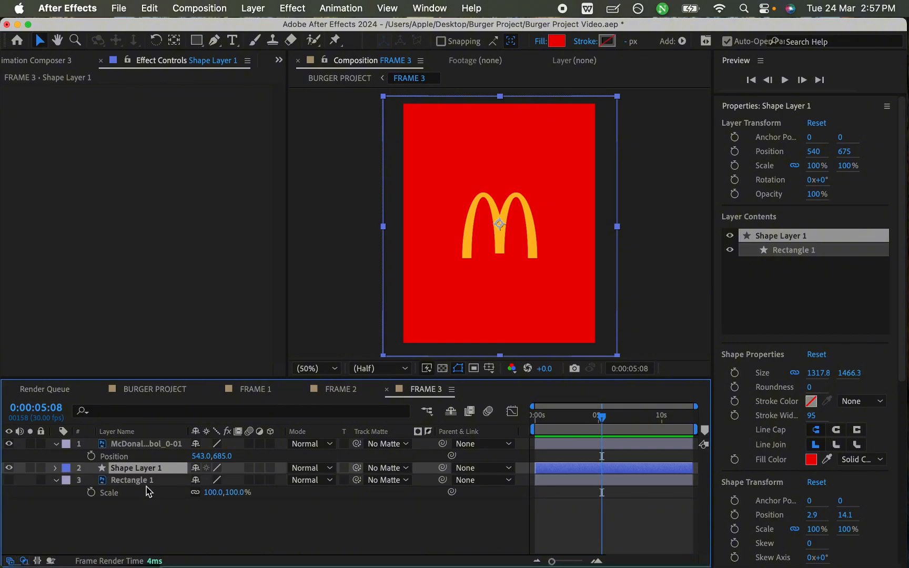
left_click(151, 527)
key("super+s")
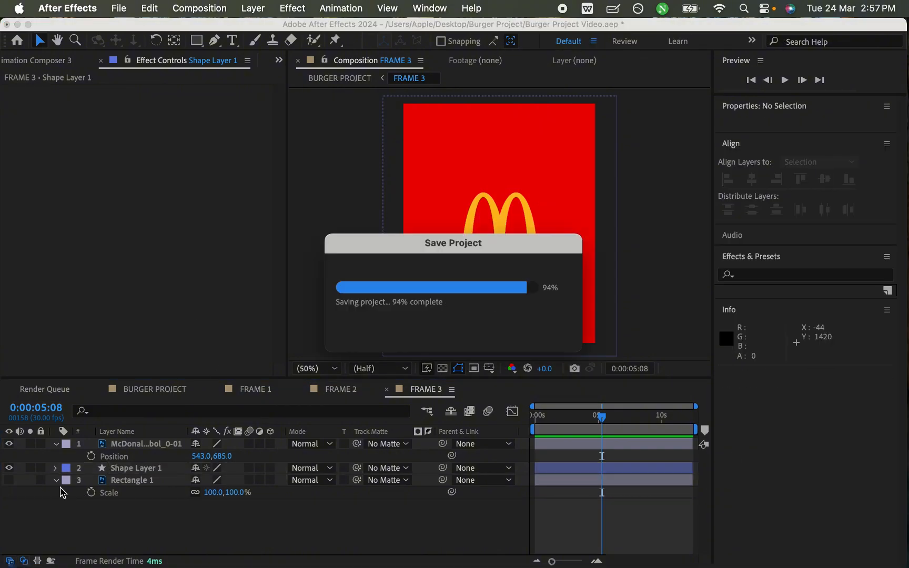
left_click(55, 480)
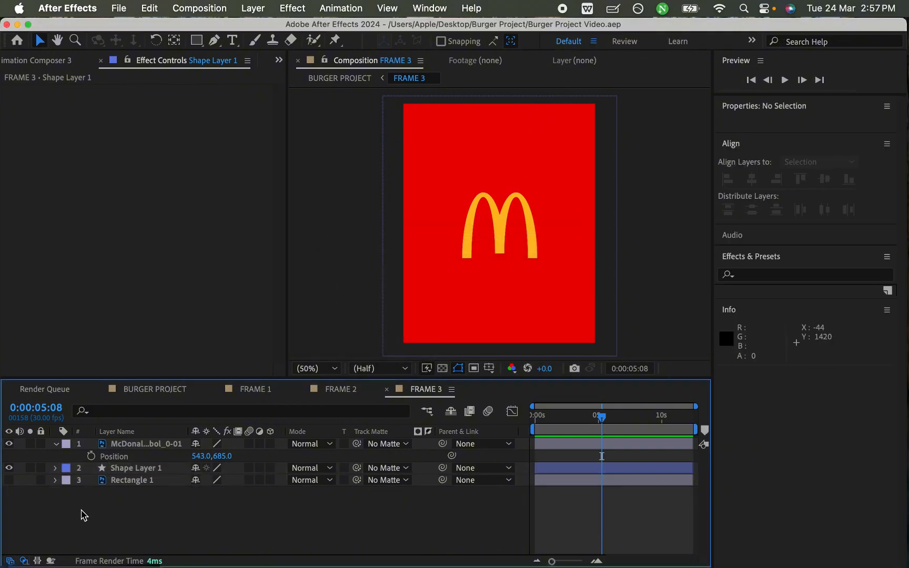
- Auto-trace the McDonald's logo layer to generate a mask from its outline
left_click(134, 448)
left_click(9, 444)
left_click(9, 444)
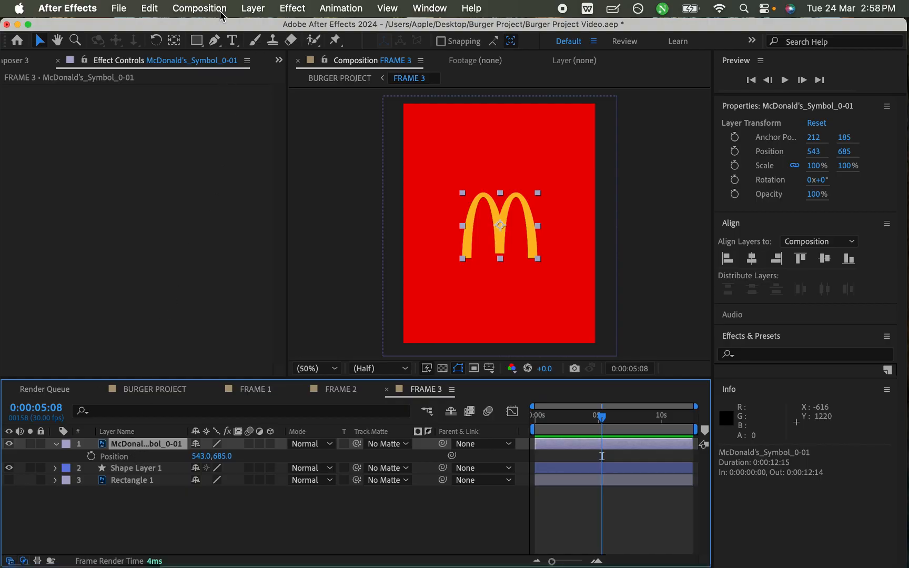
left_click(253, 8)
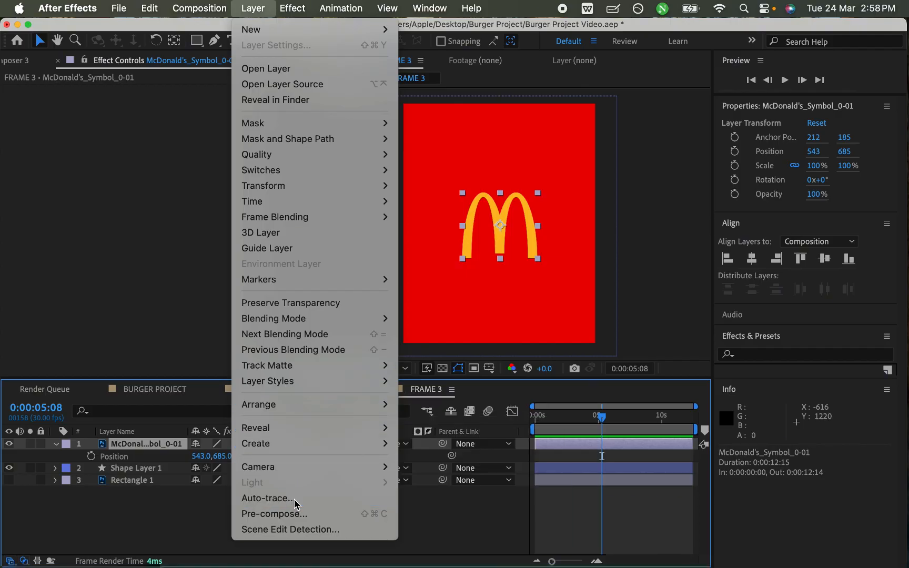
left_click(267, 498)
left_click(564, 420)
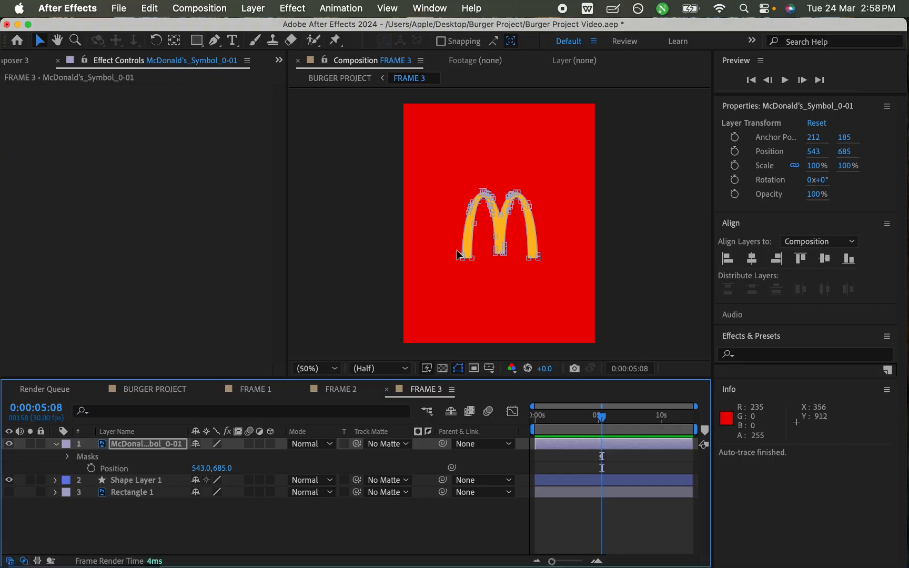
- Copy the traced mask from the McDonald's logo layer onto Shape Layer 1, with the logo layer hidden
left_click(86, 458)
left_click(68, 457)
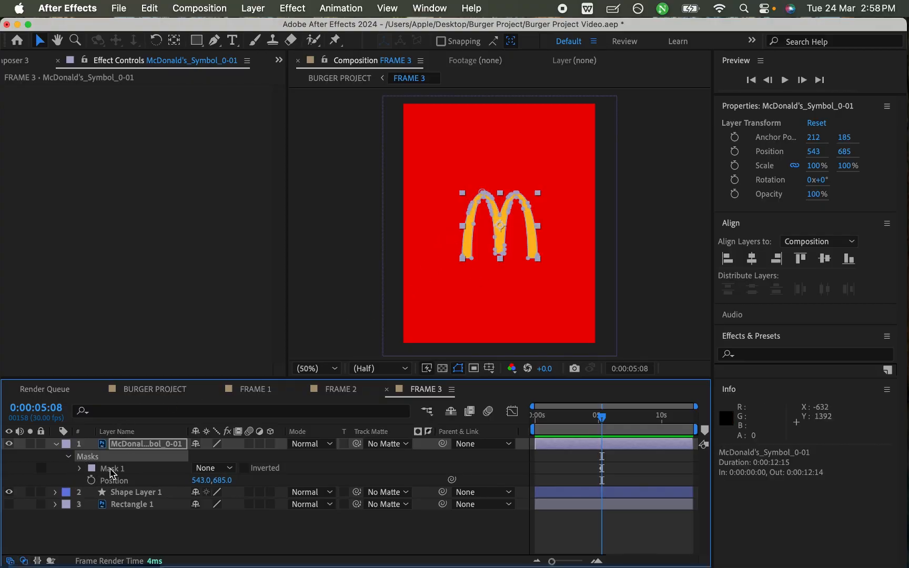
left_click(68, 456)
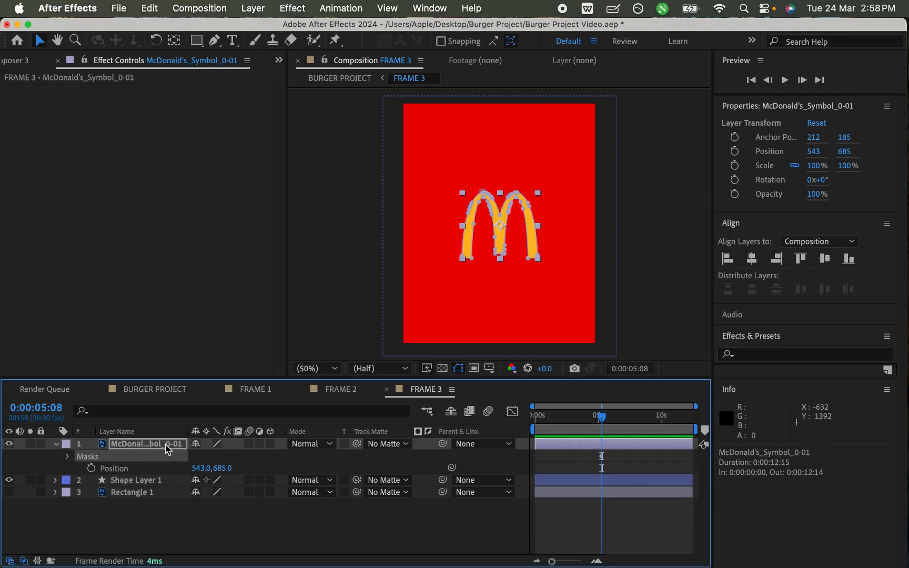
left_click(148, 7)
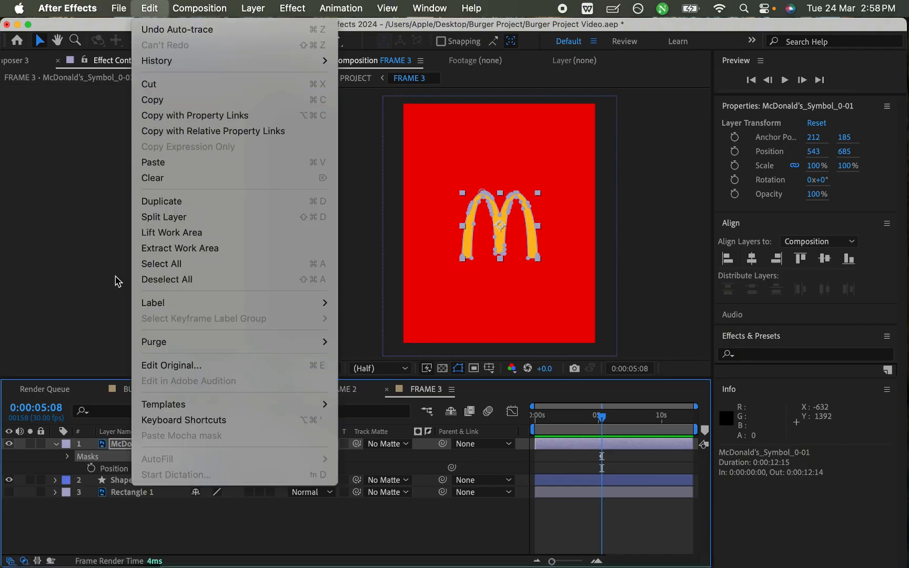
left_click(113, 475)
left_click(10, 444)
left_click(146, 518)
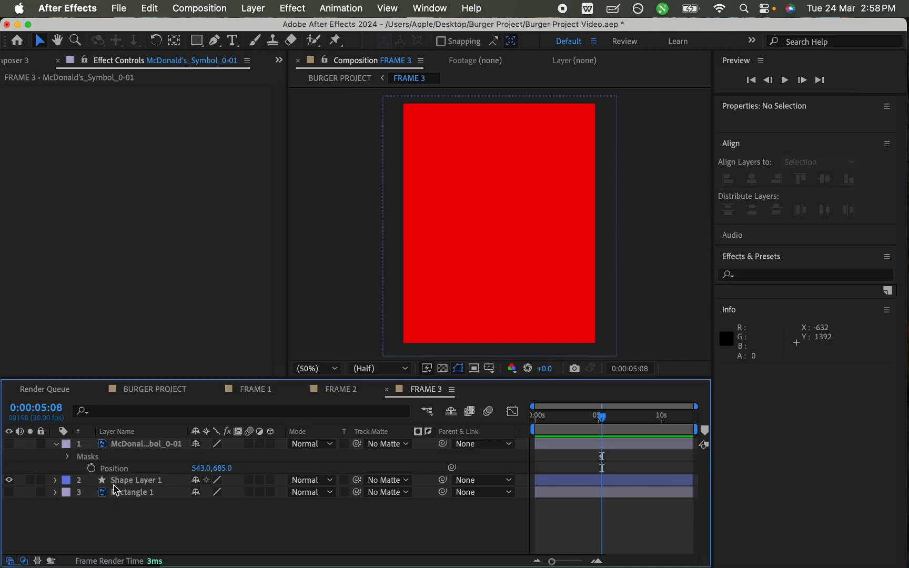
left_click(132, 482)
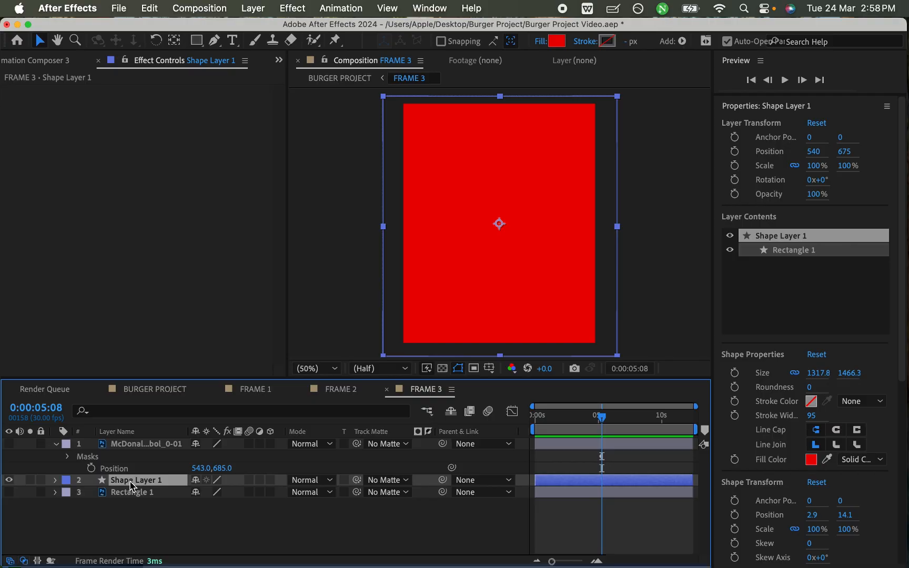
key("super+v")
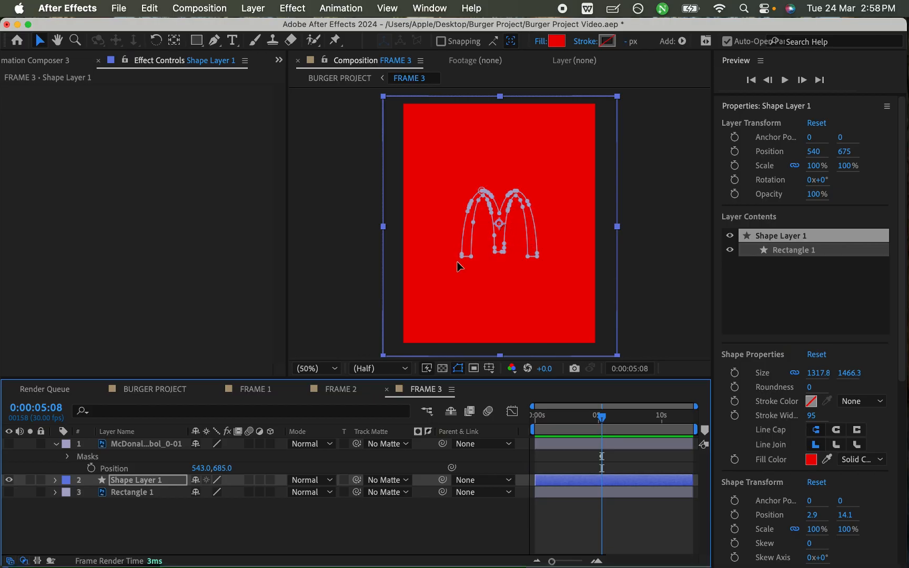
- Set Mask 1 on Shape Layer 1 to Subtract mode and save the project
left_click(56, 480)
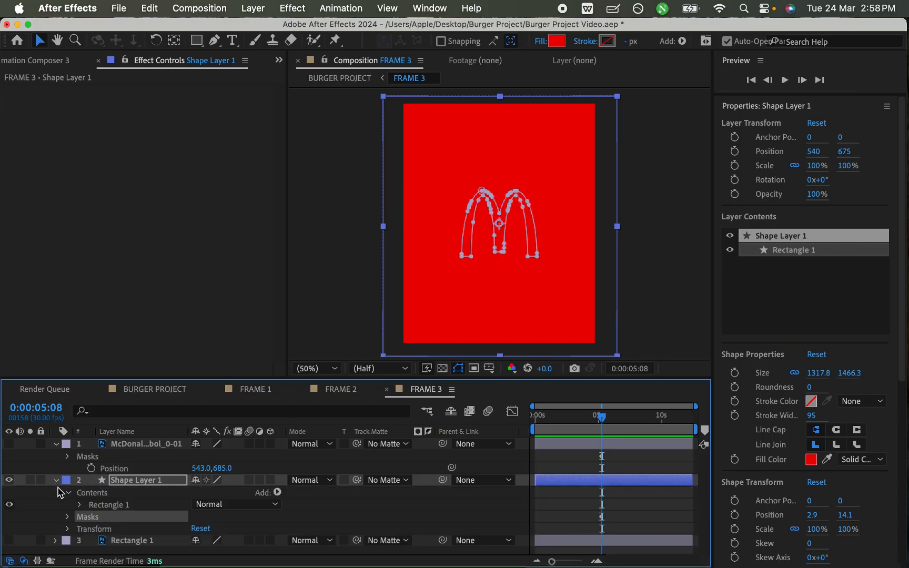
left_click(67, 522)
scroll(89, 519, "down", 1)
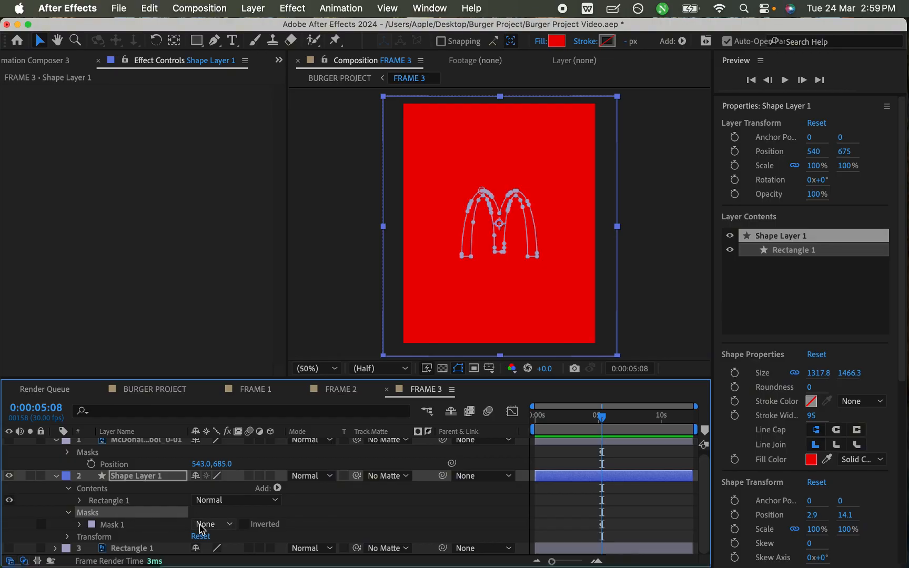
left_click(230, 525)
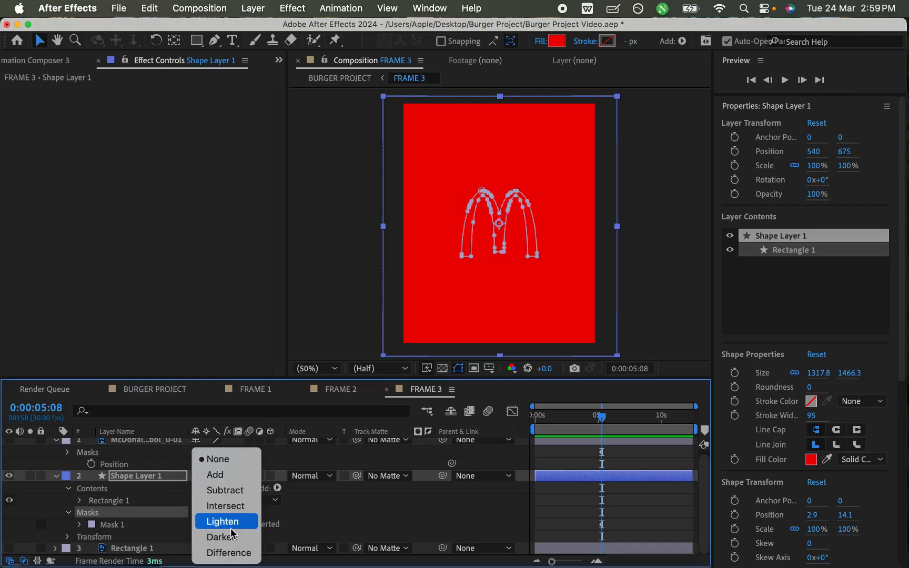
left_click(235, 490)
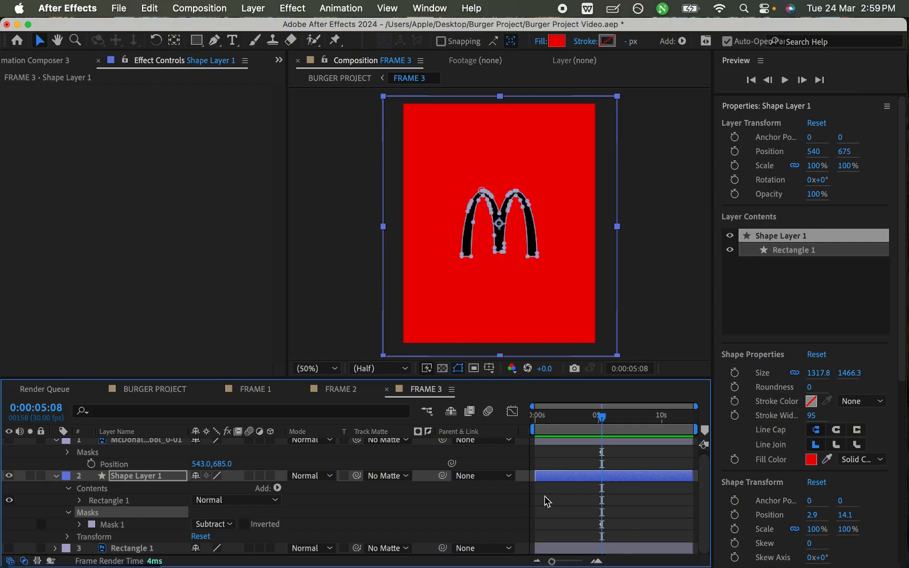
left_click(547, 501)
key("super+s")
scroll(69, 492, "up", 1)
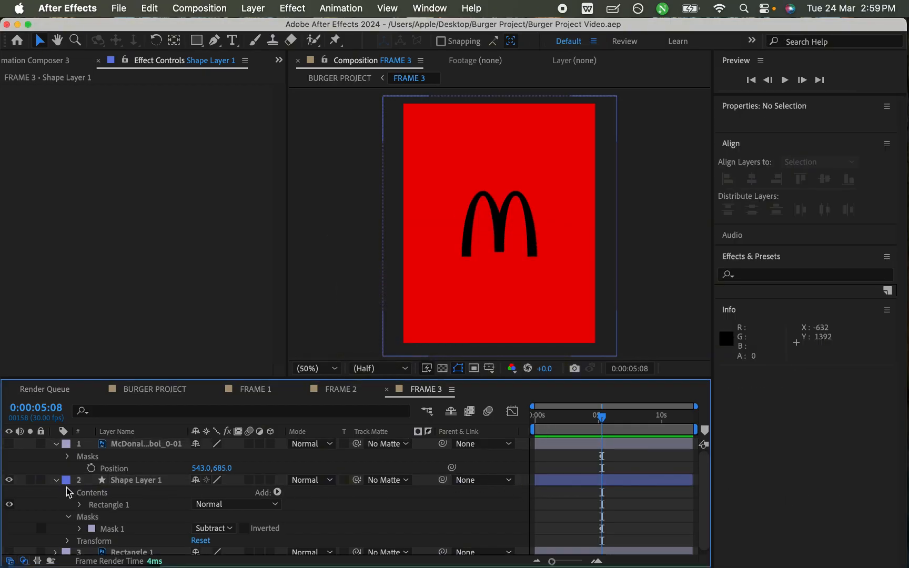
left_click(57, 479)
- Try scaling Shape Layer 1 up to 444% to test the logo cutout, and undo the change
left_click(117, 481)
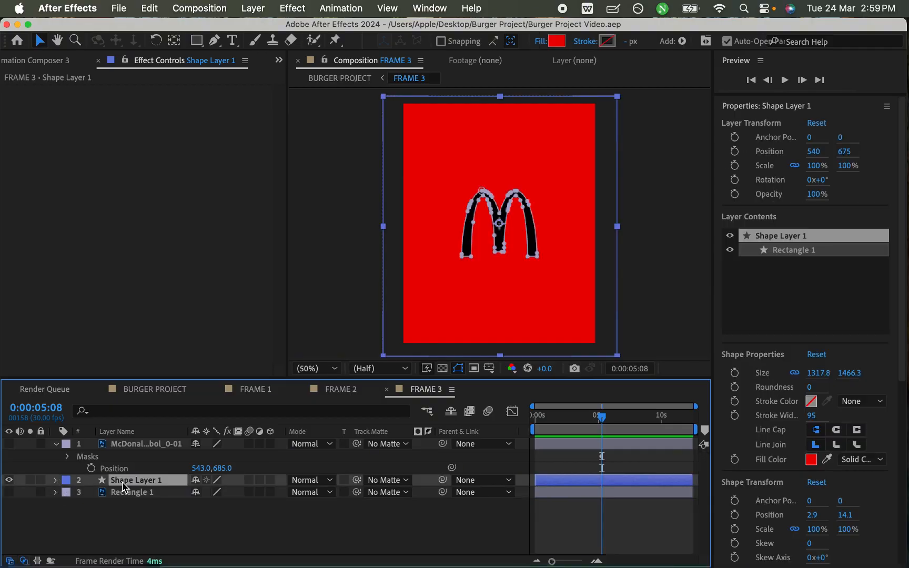
key("s")
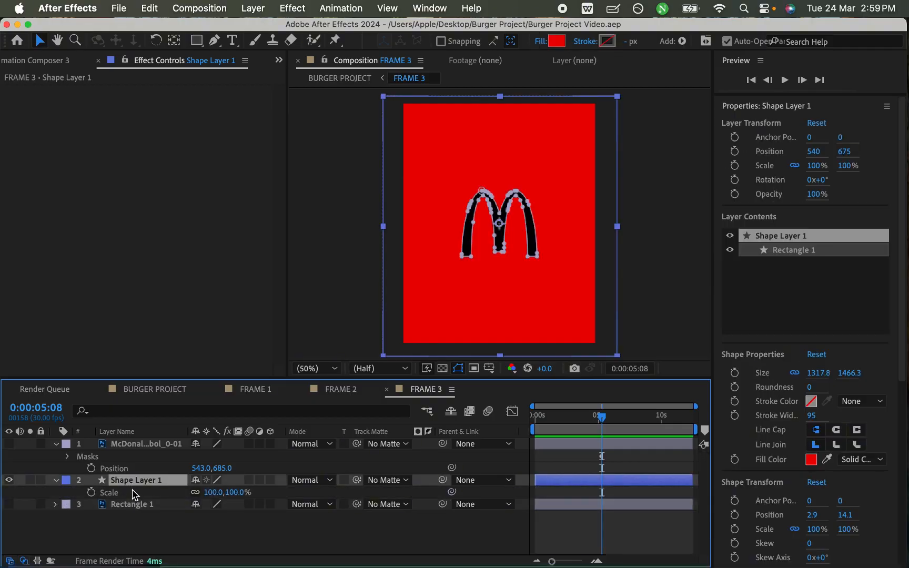
left_click_drag(213, 492, 429, 463)
left_click(578, 465)
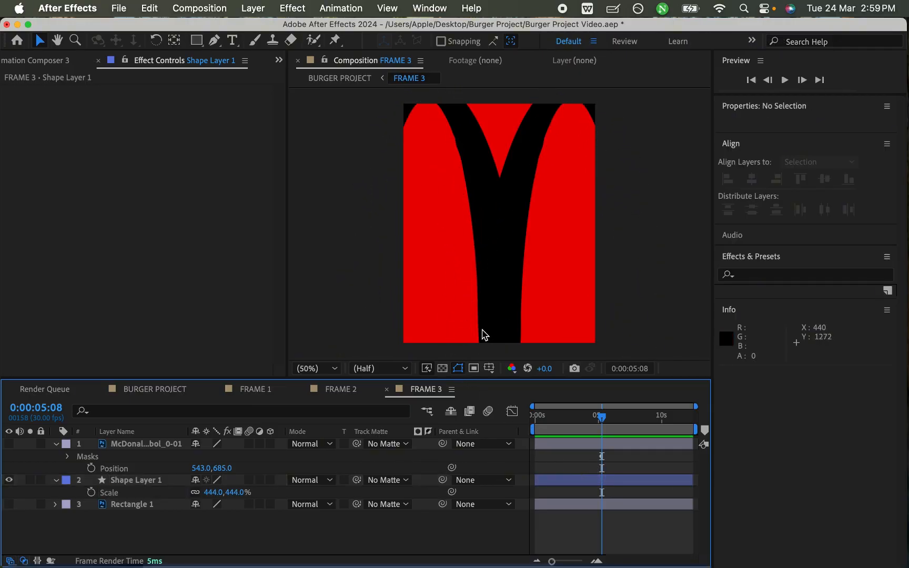
key("super+z")
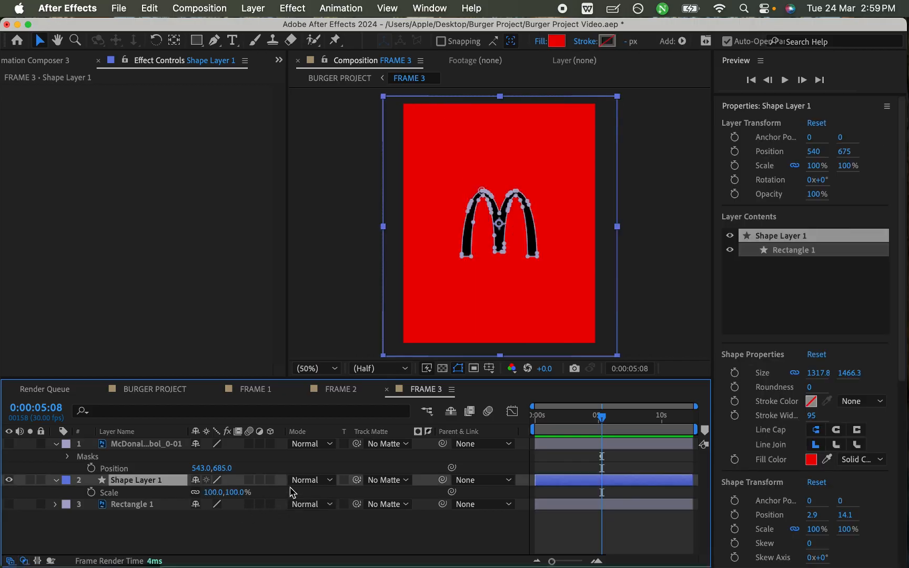
- Show the McDonald's logo layer over the cutout and save the project
left_click(184, 542)
key("super+s")
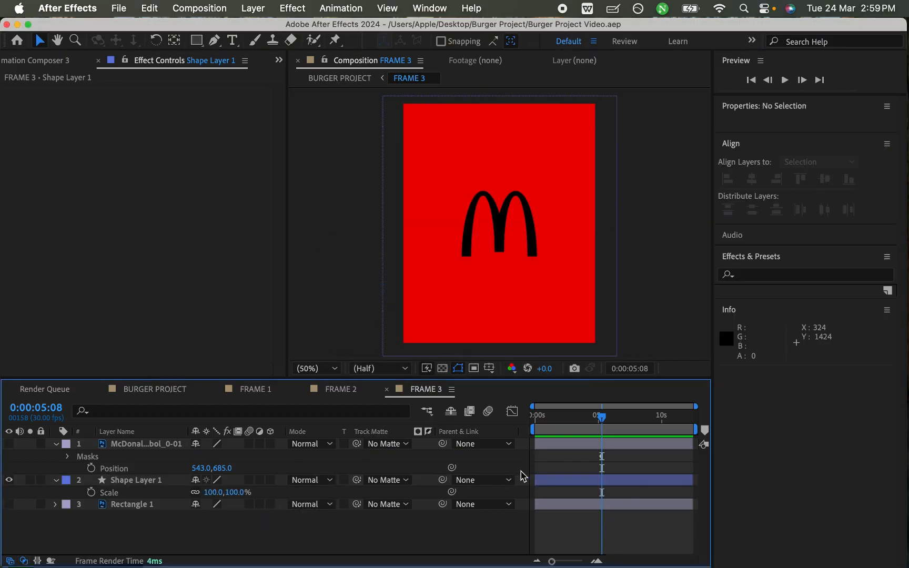
left_click(9, 445)
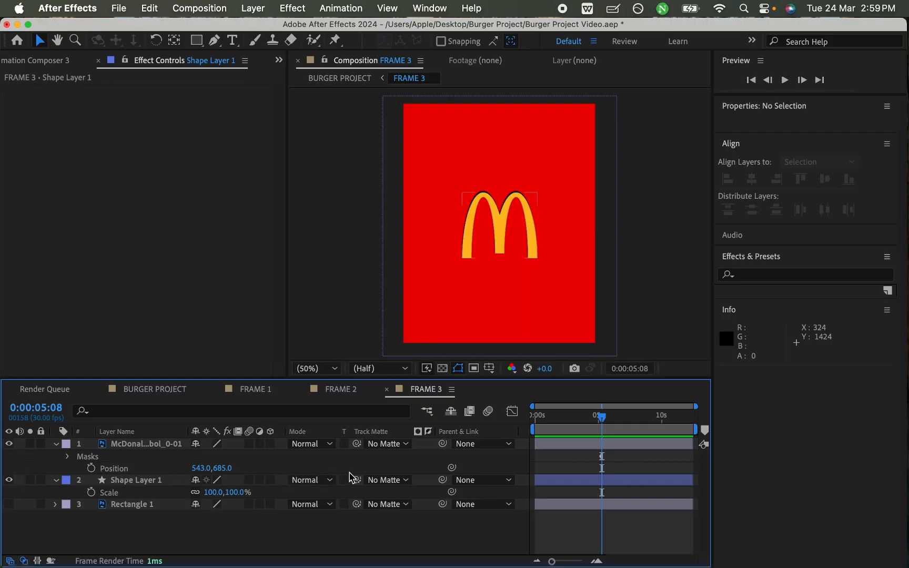
key("super+s")
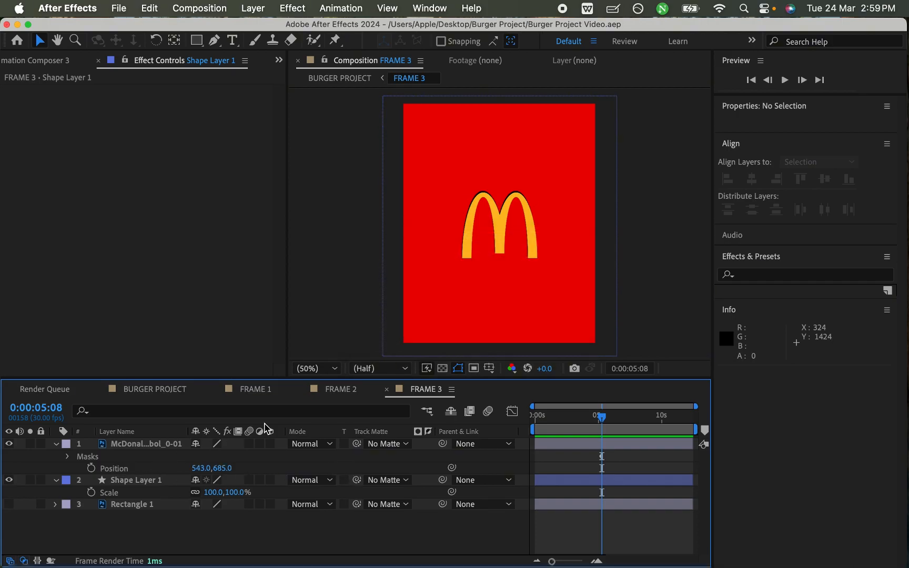
- Nudge the McDonald's logo layer upward over the cutout to position 543, 673
left_click(127, 445)
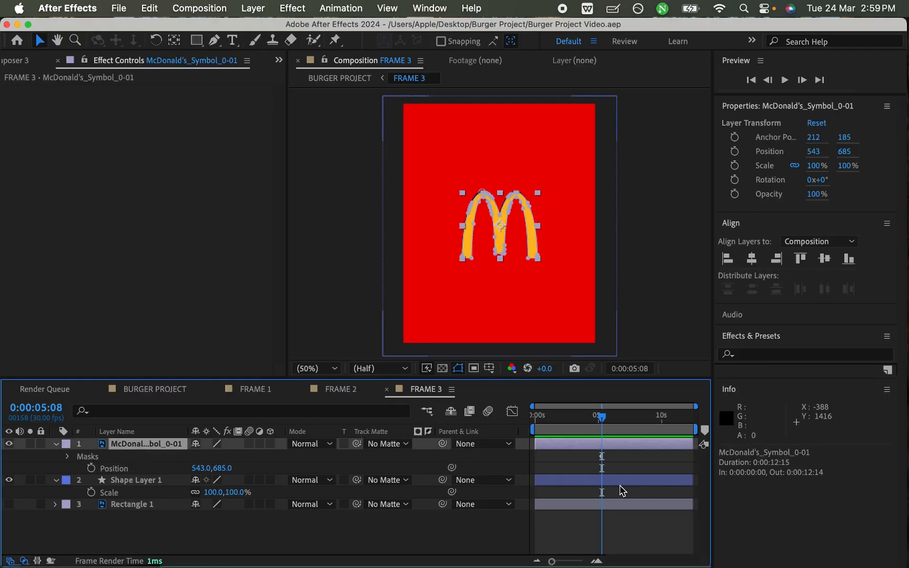
key("Up")
key("Up")
key("Up")
key("Up")
key("Up")
key("Up")
key("Up")
key("Up")
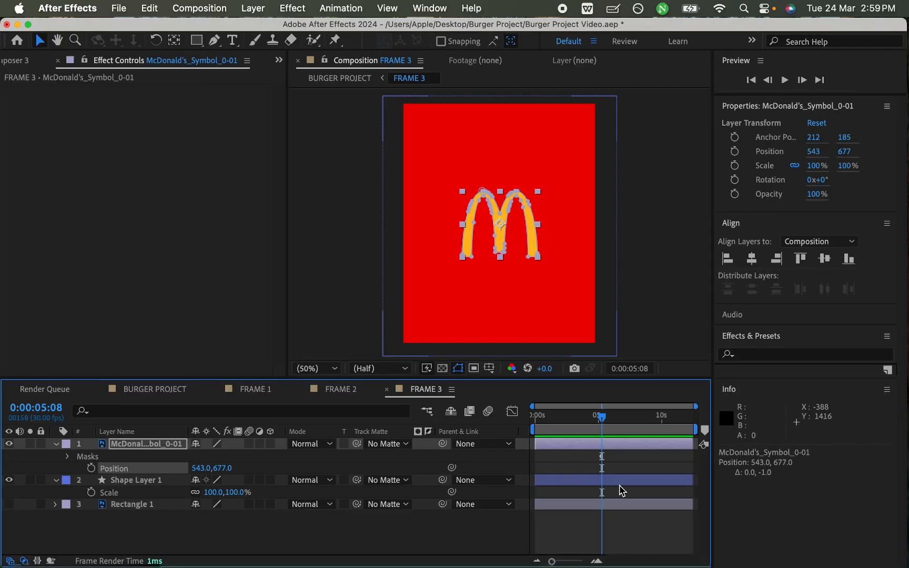
left_click(589, 472)
left_click(591, 448)
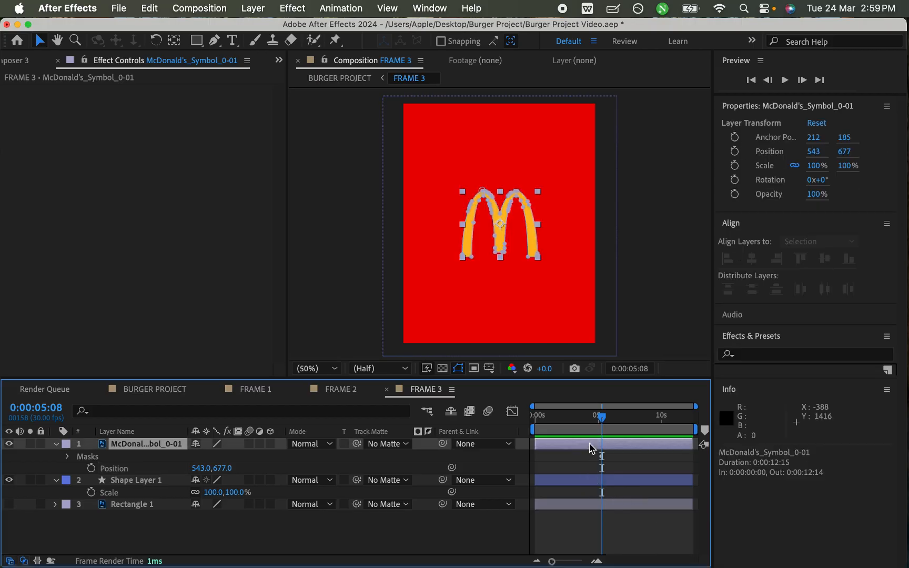
left_click(594, 466)
key("Up")
key("Up")
key("Up")
key("Up")
left_click(585, 471)
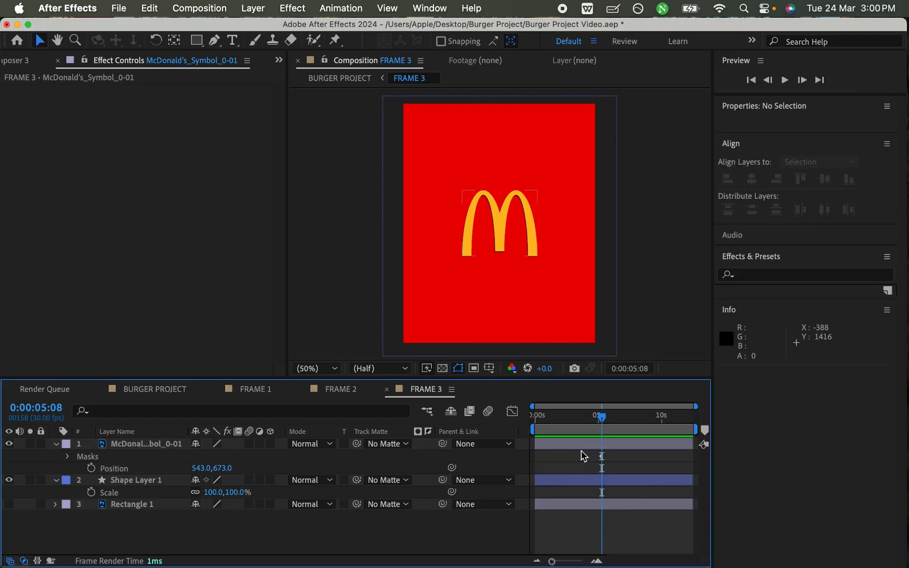
- Nudge the McDonald's logo layer horizontally toward the cutout to position 539, 673
left_click(584, 448)
left_click(586, 465)
key("Left")
key("Left")
key("Left")
key("Left")
left_click(583, 460)
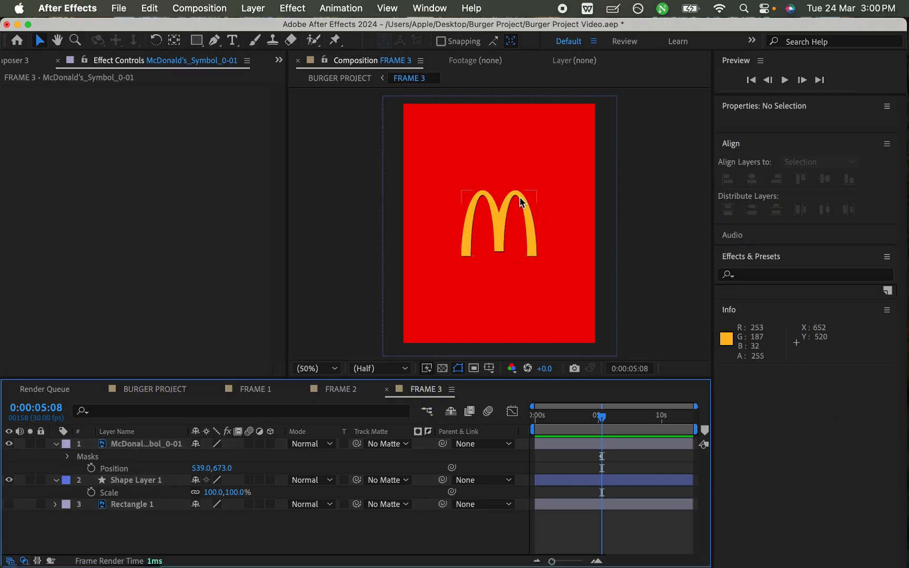
- Nudge the McDonald's logo layer down against the cutout to position 539, 681
scroll(517, 204, "up", 2)
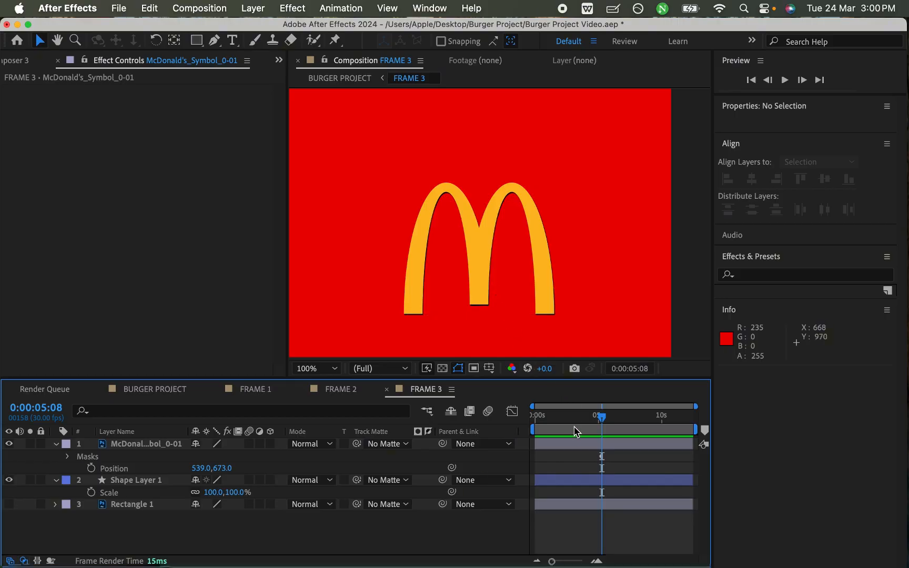
left_click(578, 447)
key("Down")
key("Down")
key("Down")
key("Down")
key("Down")
key("Down")
key("Down")
key("Down")
left_click(570, 459)
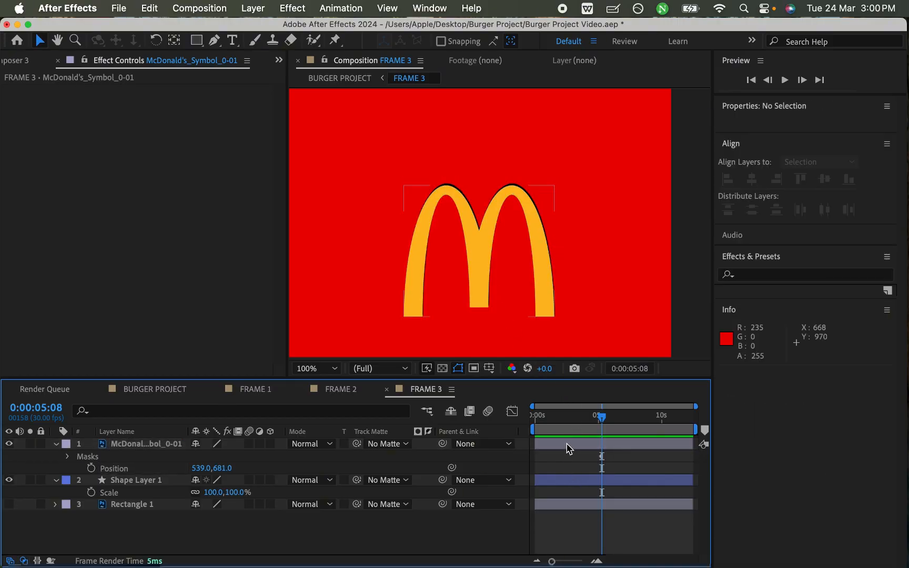
- Nudge the McDonald's logo layer up and sideways over the cutout to position 541, 677
left_click(567, 446)
key("Up")
key("Up")
key("Up")
key("Up")
key("Right")
key("Right")
left_click(569, 456)
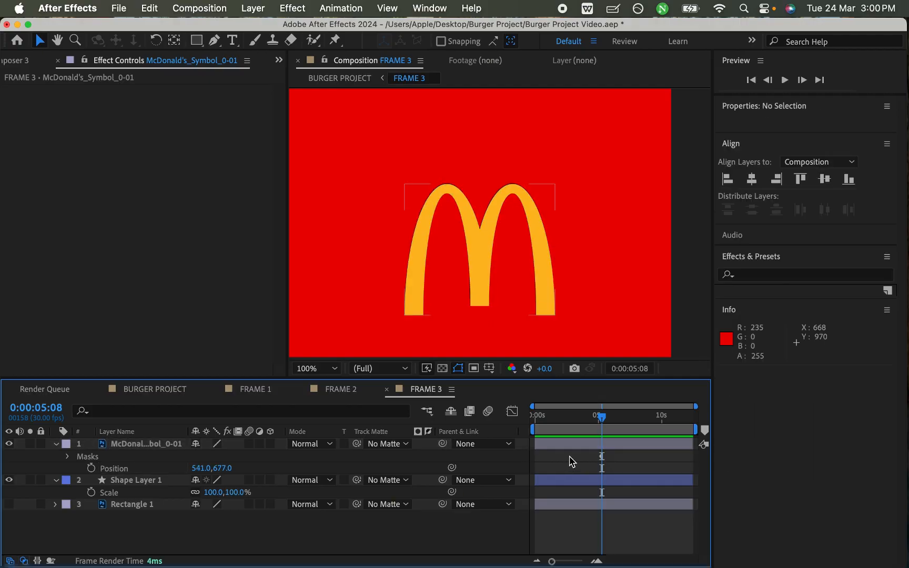
- Nudge the McDonald's logo layer up to position 541, 675 and save the project
left_click(570, 444)
key("Up")
key("Up")
left_click(571, 468)
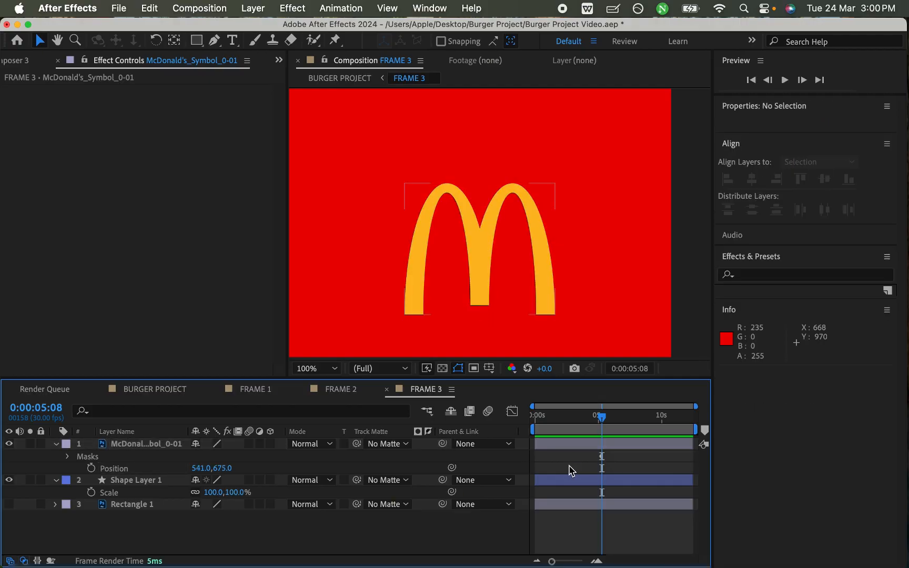
key("super+s")
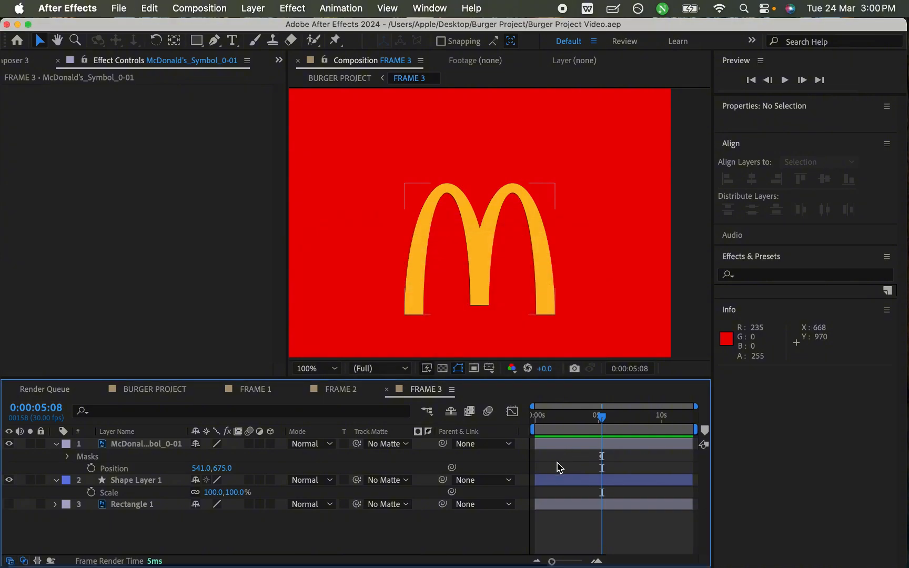
left_click(156, 445)
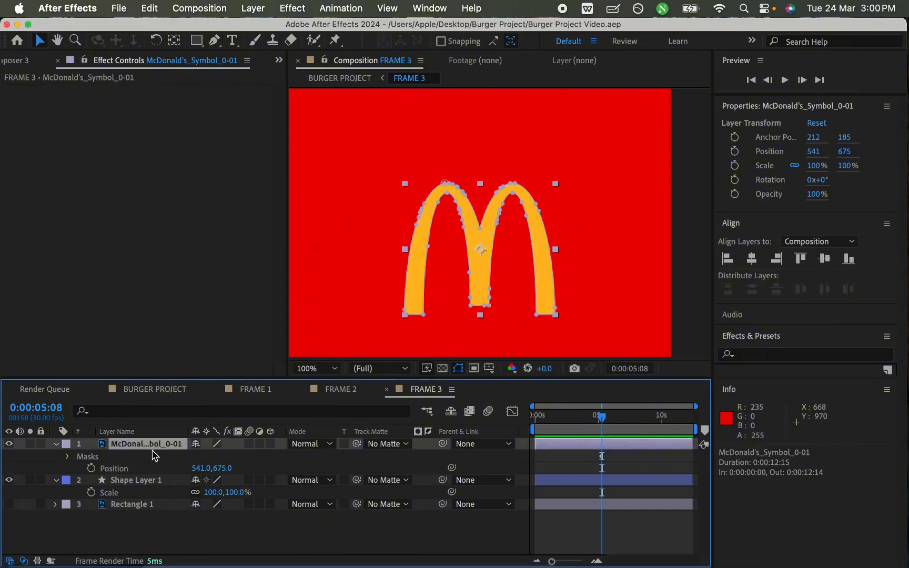
left_click(478, 447)
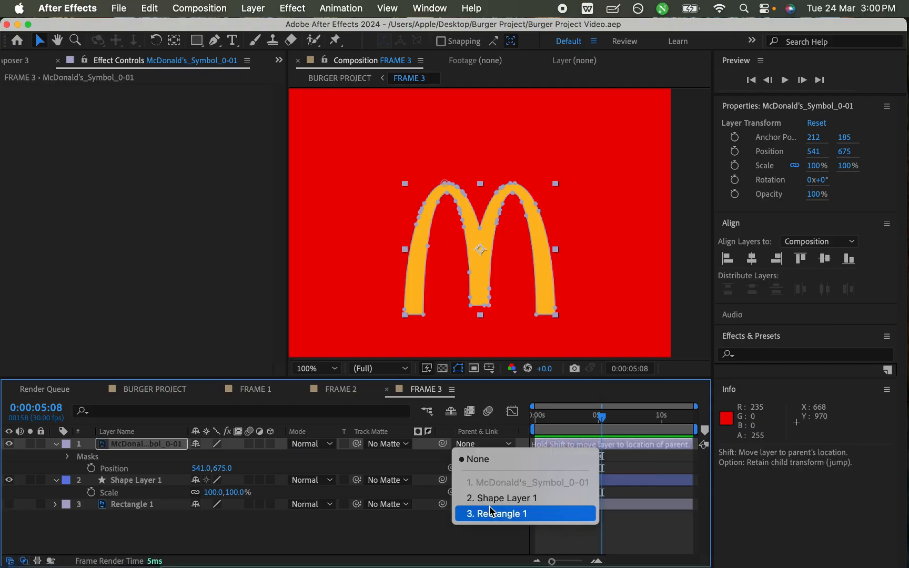
key("Escape")
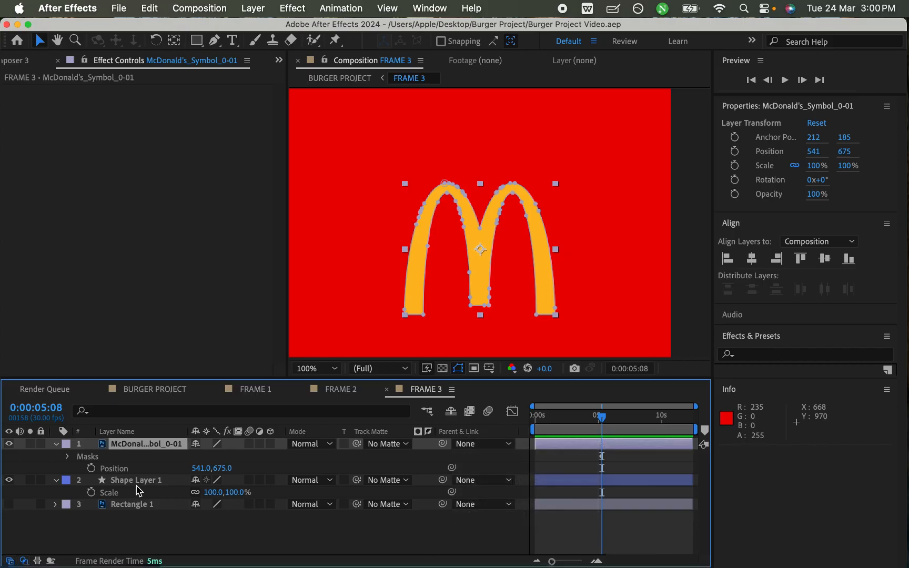
- Rename the red shape layer as "red bg"
left_click(131, 480)
right_click(128, 488)
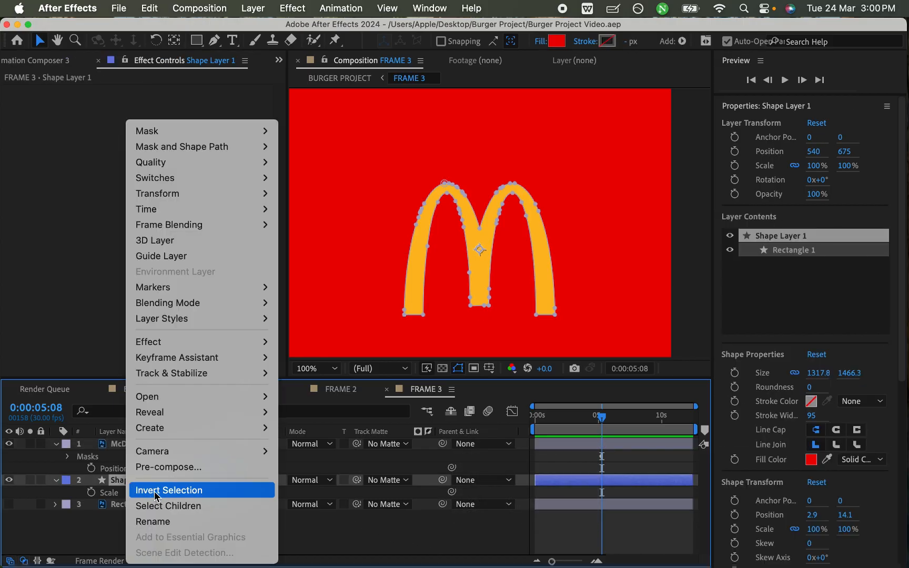
left_click(167, 518)
type("red bg")
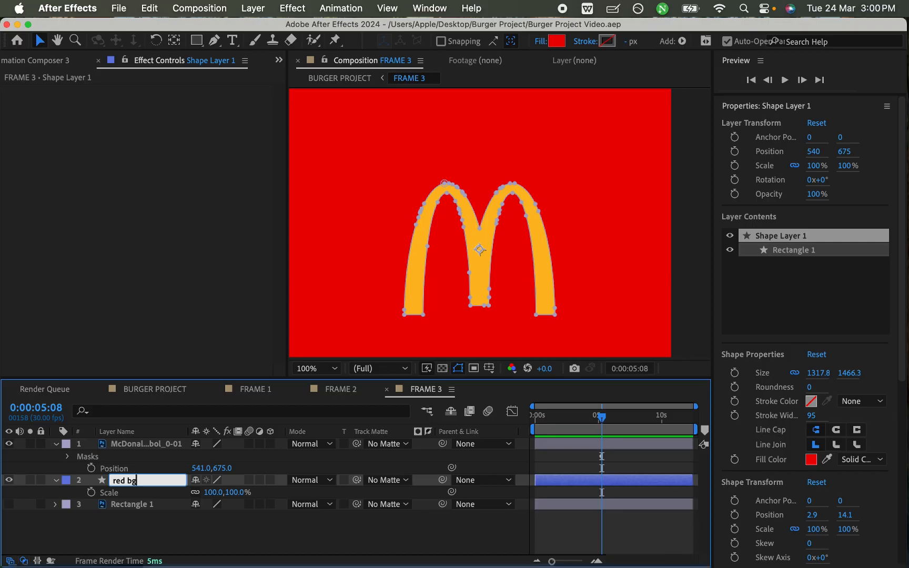
key("Return")
left_click(152, 237)
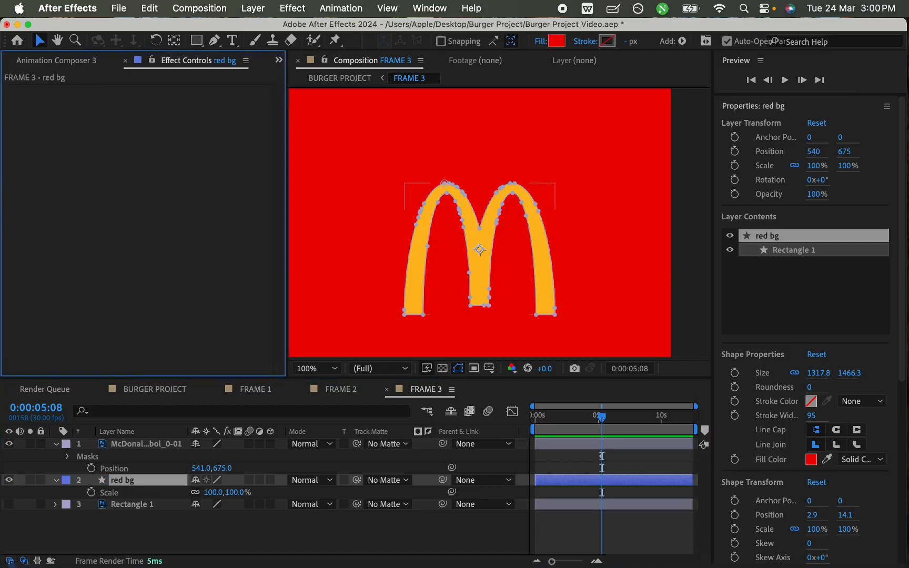
- Parent the McDonald's logo layer to the red bg layer
left_click(564, 444)
left_click(482, 443)
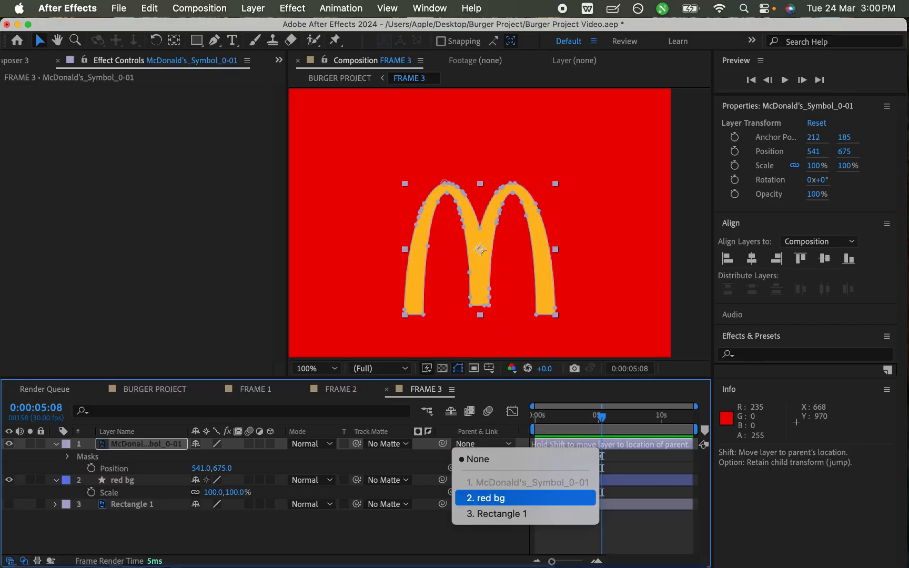
left_click(525, 497)
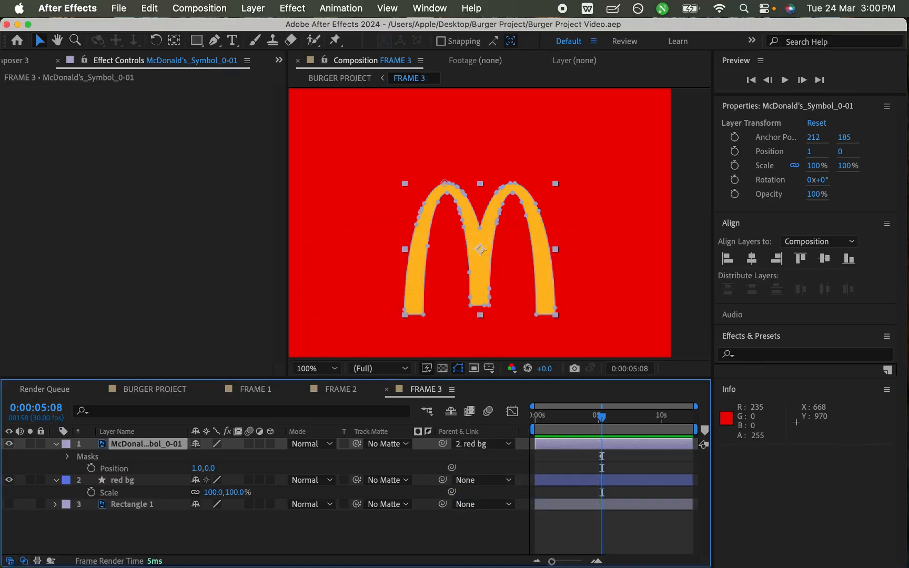
- Shift the McDonald's logo layer to start at about 4 seconds, save the project and fit the composition in the viewer
left_click_drag(549, 444, 601, 417)
key("super+s")
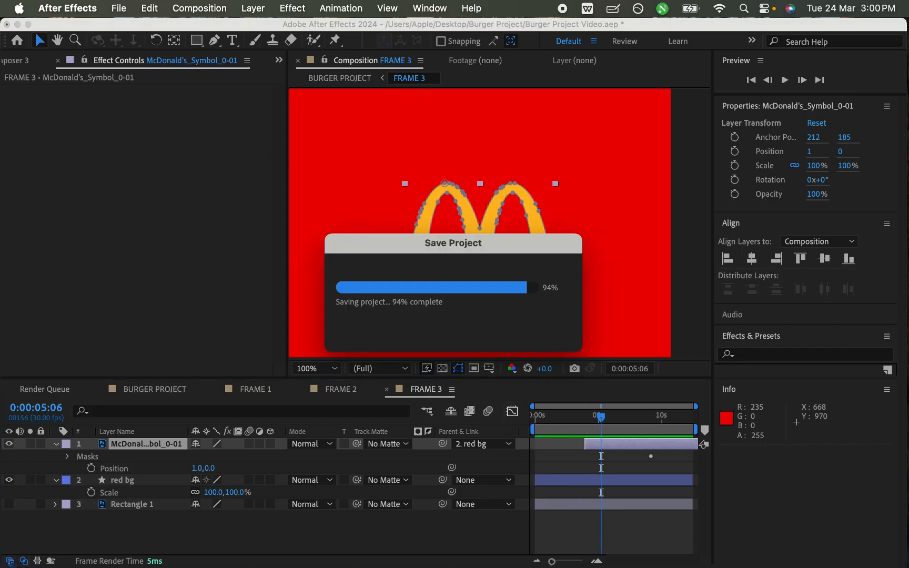
left_click(316, 369)
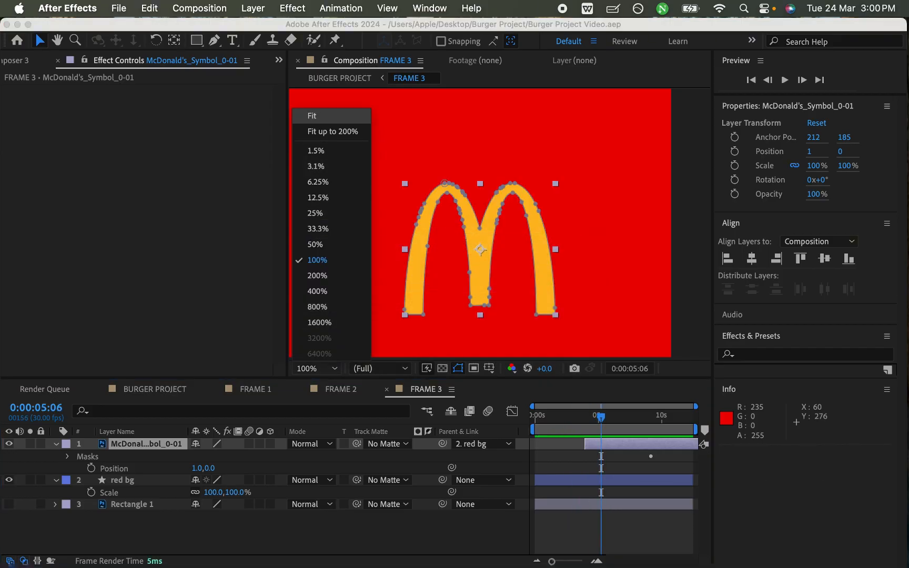
left_click(313, 115)
left_click(399, 536)
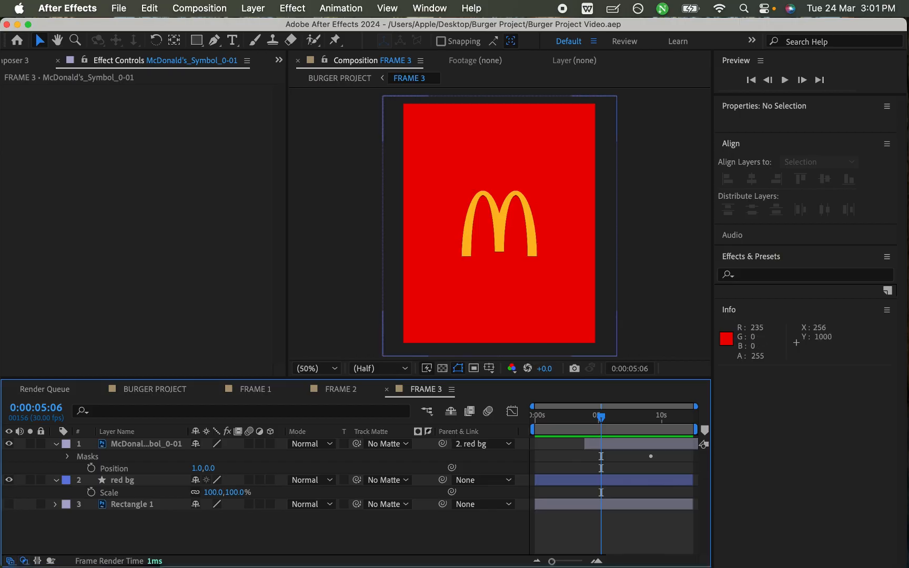
- Set a 100% Scale keyframe on the red bg layer at 0:00:05:00 and save the project
left_click_drag(555, 416, 567, 415)
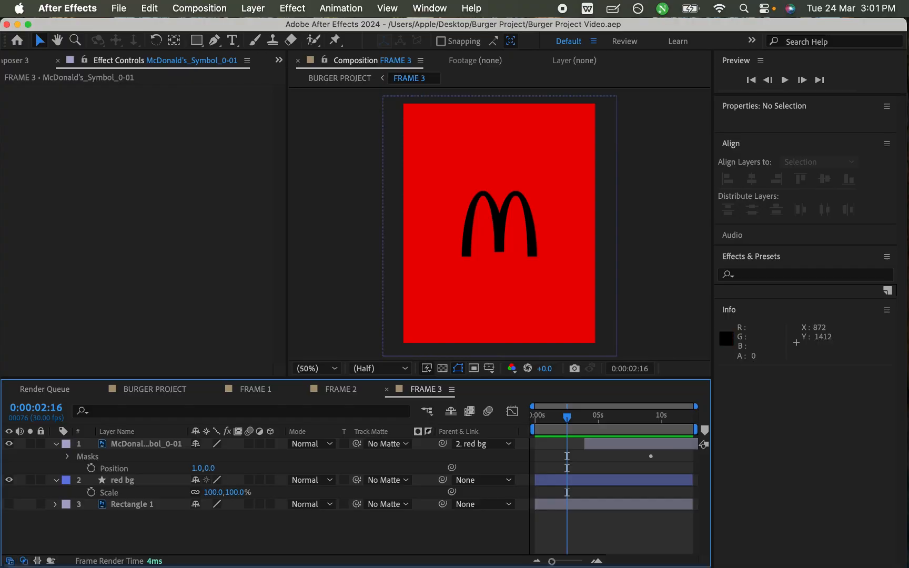
left_click(123, 480)
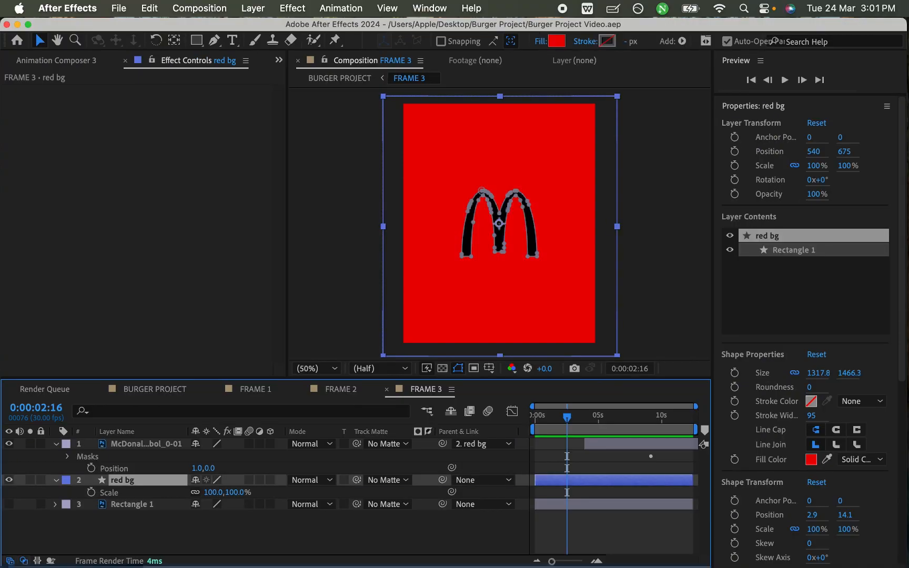
left_click_drag(567, 417, 598, 417)
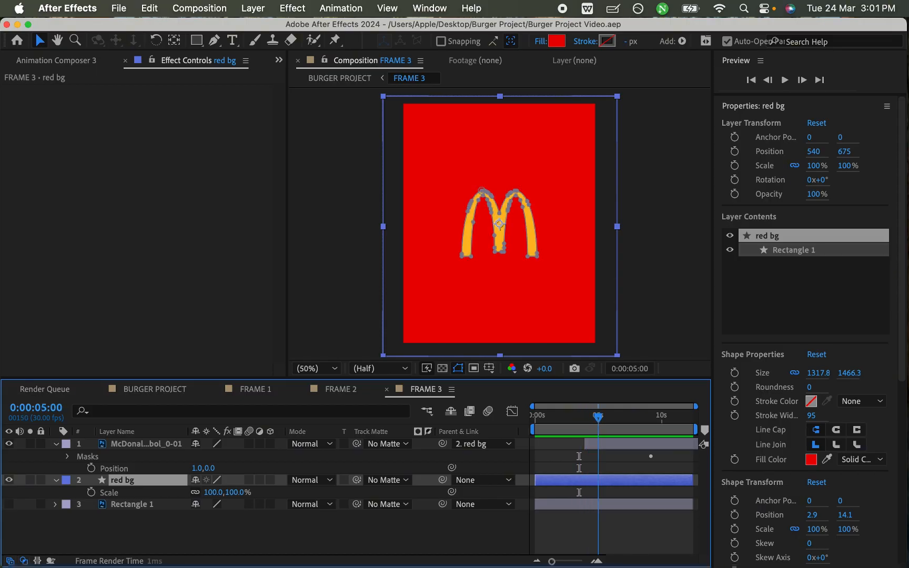
left_click(91, 493)
key("super+s")
- Set the red bg layer's Scale to 1965% at 0:00:00:00 and save the project
left_click_drag(598, 417, 535, 417)
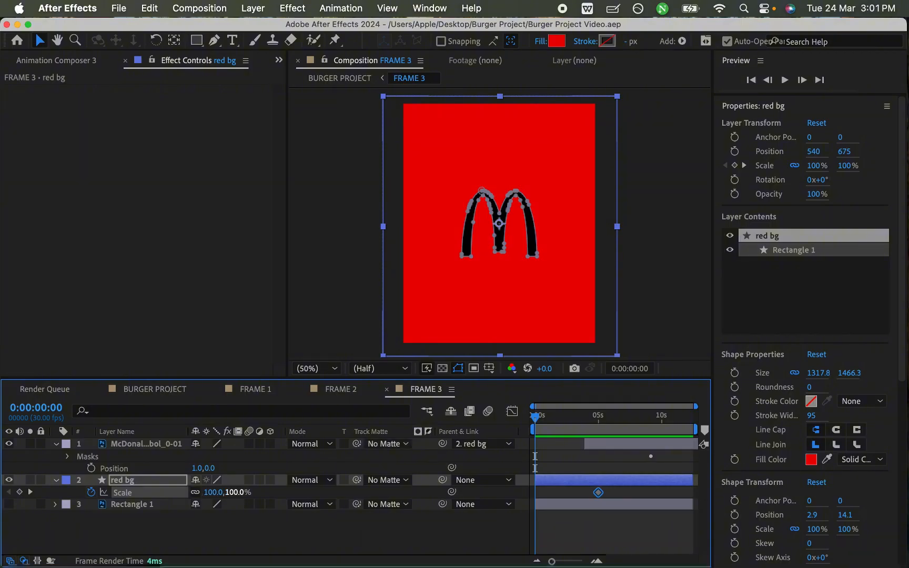
left_click_drag(235, 492, 908, 493)
key("super+s")
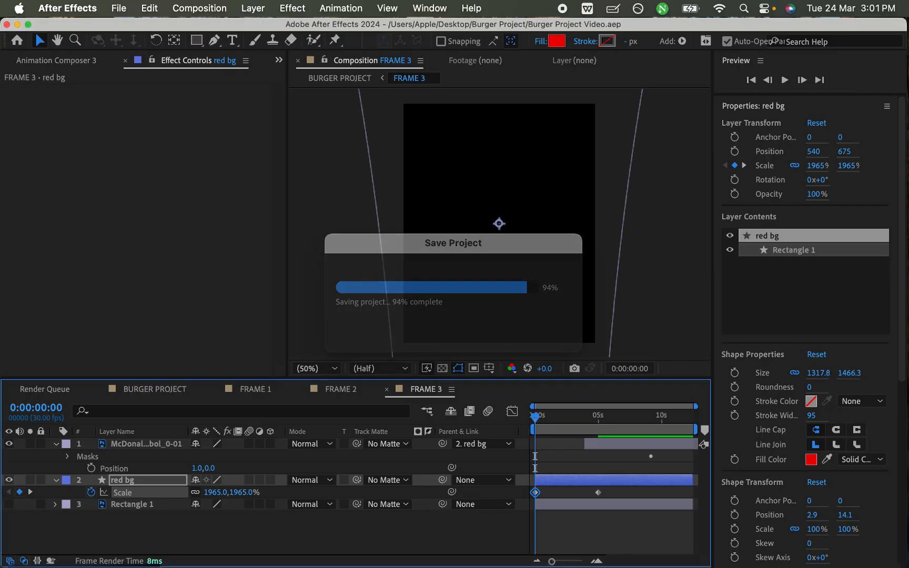
- Play back the logo cutout scale animation in FRAME 3 to check the transition
key("space")
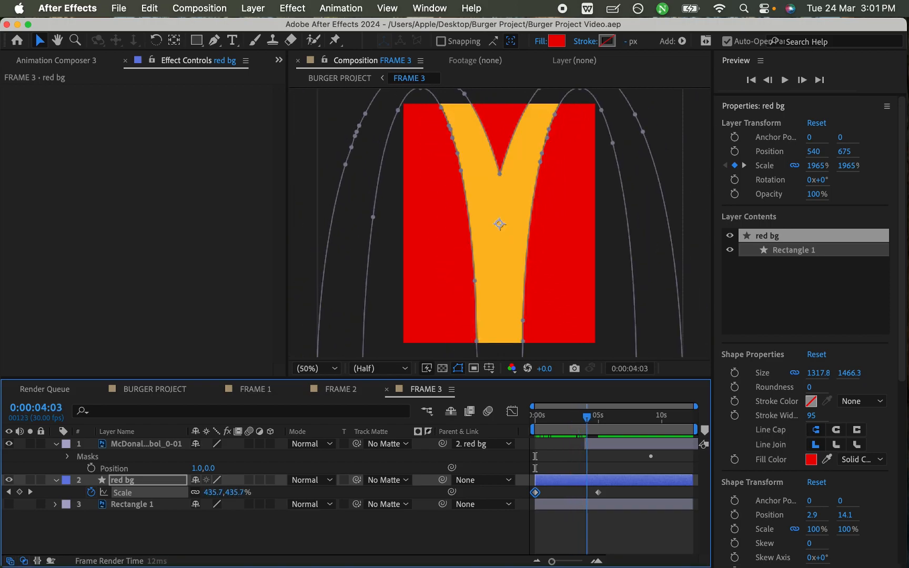
key("space")
key("space")
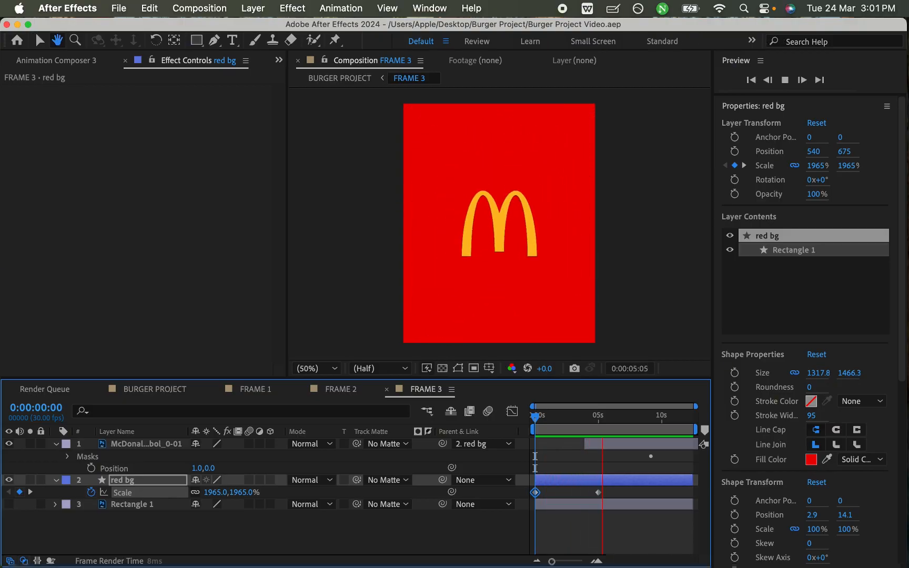
key("space")
key("space")
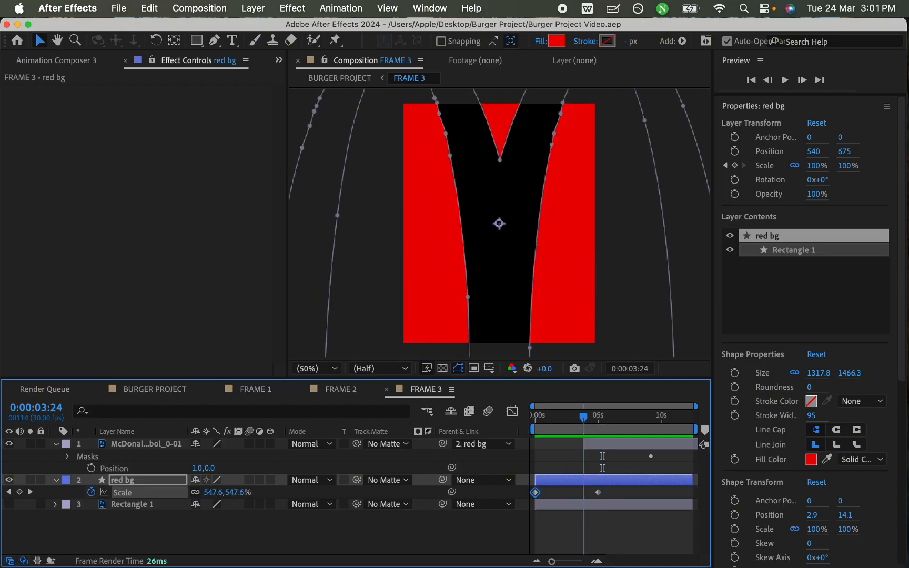
key("space")
left_click(562, 530)
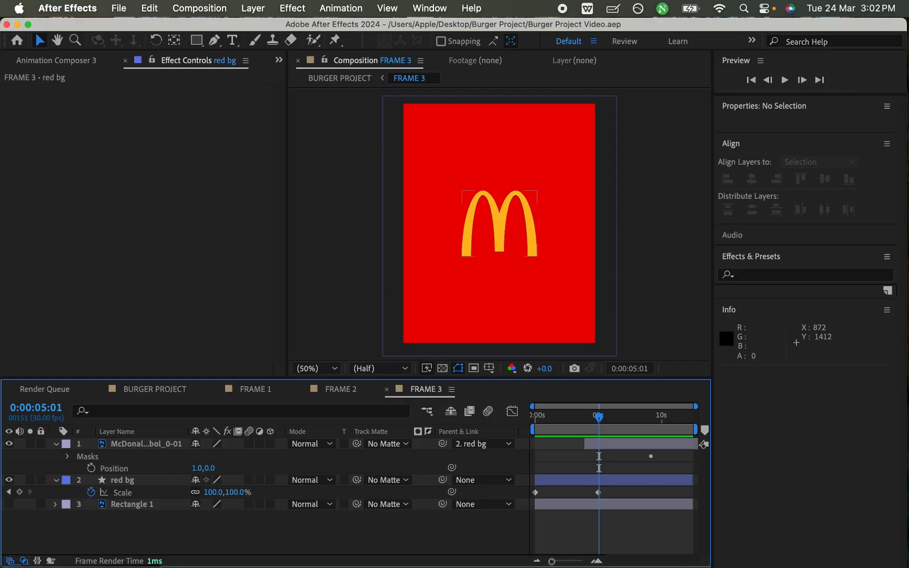
- Hide the timeline's mode columns and check FRAME 3's transition in the BURGER PROJECT composition up to 0:00:12:14
key("F4")
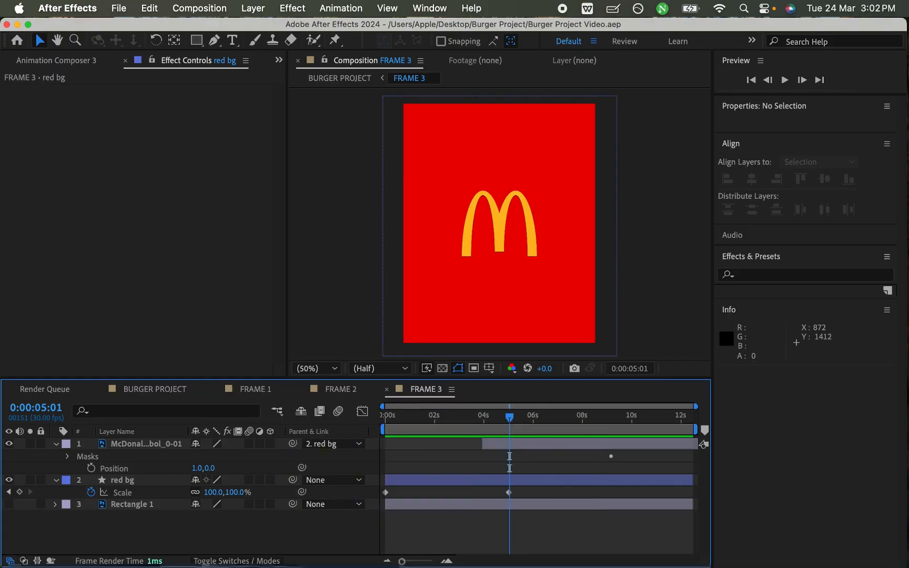
left_click(155, 389)
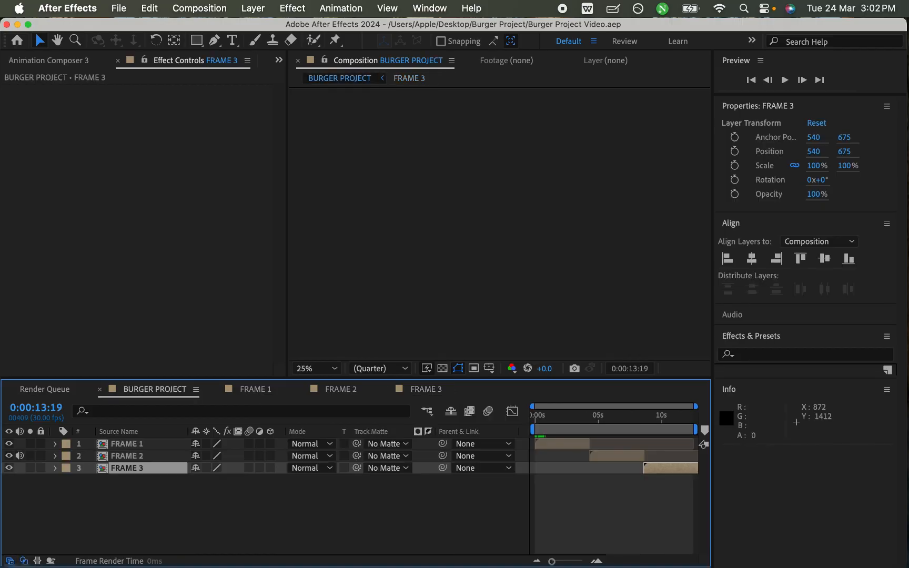
key("space")
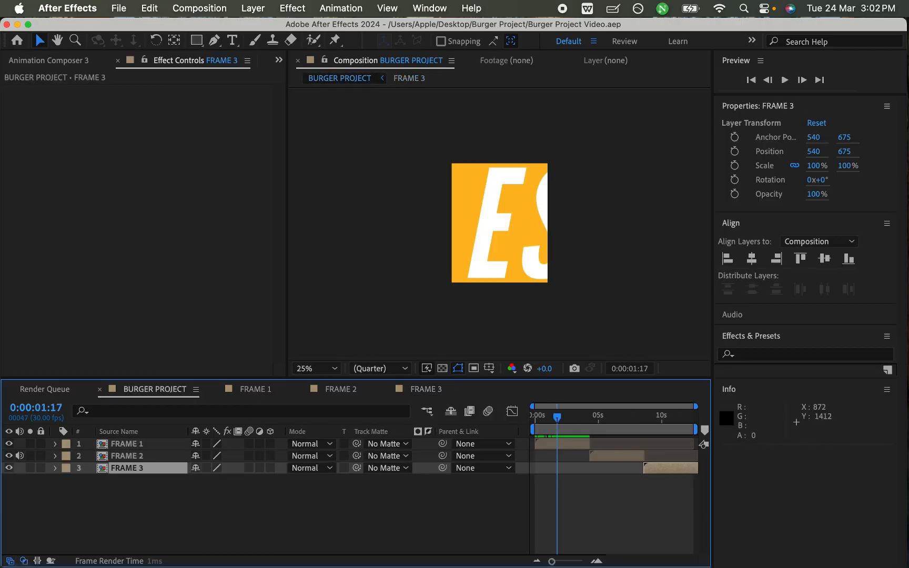
left_click_drag(565, 417, 692, 417)
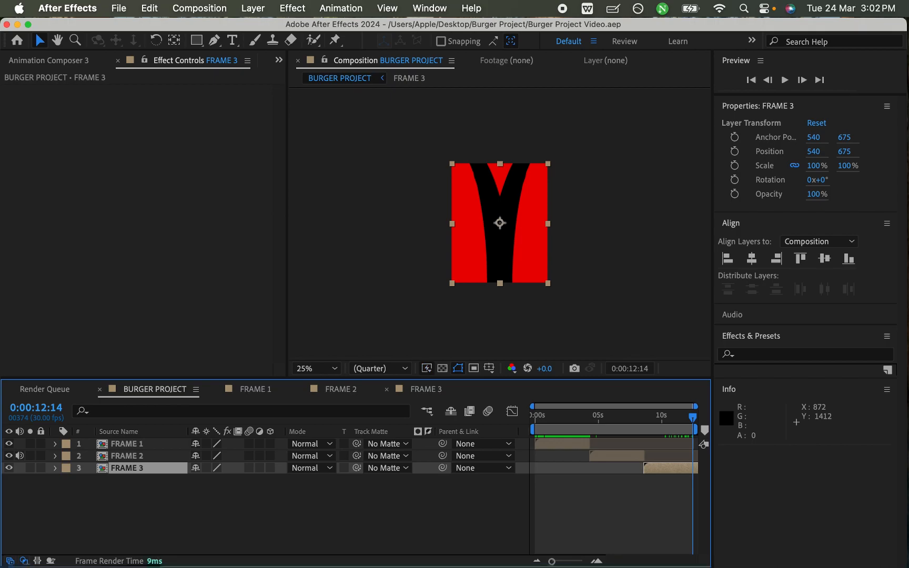
- Move the red bg layer's 100% Scale keyframe in FRAME 3 to about 3.6 seconds, save and preview the animation
left_click(426, 389)
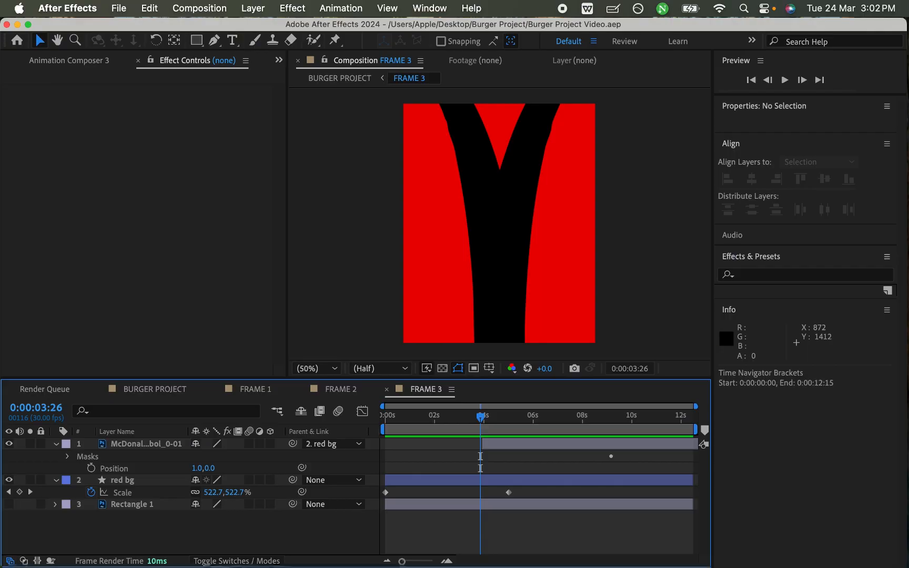
left_click_drag(509, 493, 475, 493)
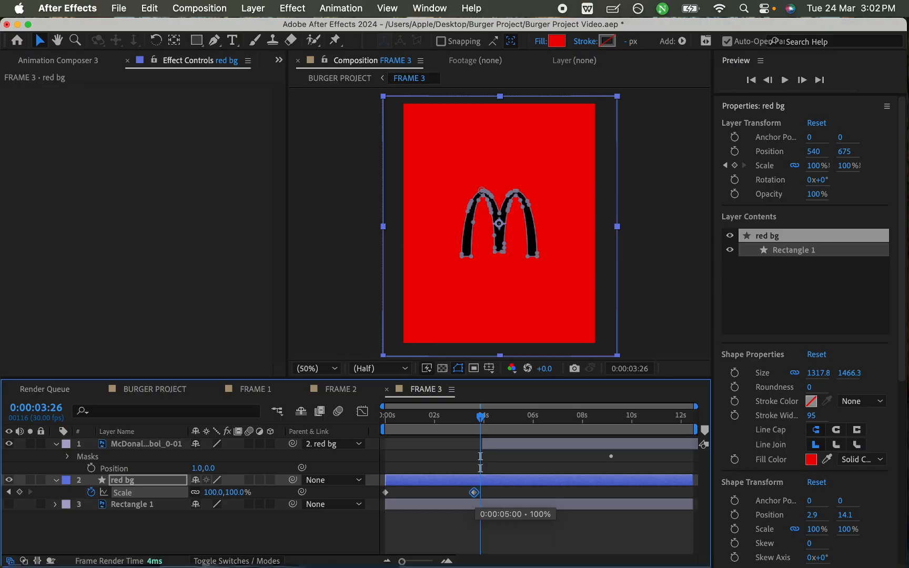
key("super+s")
key("space")
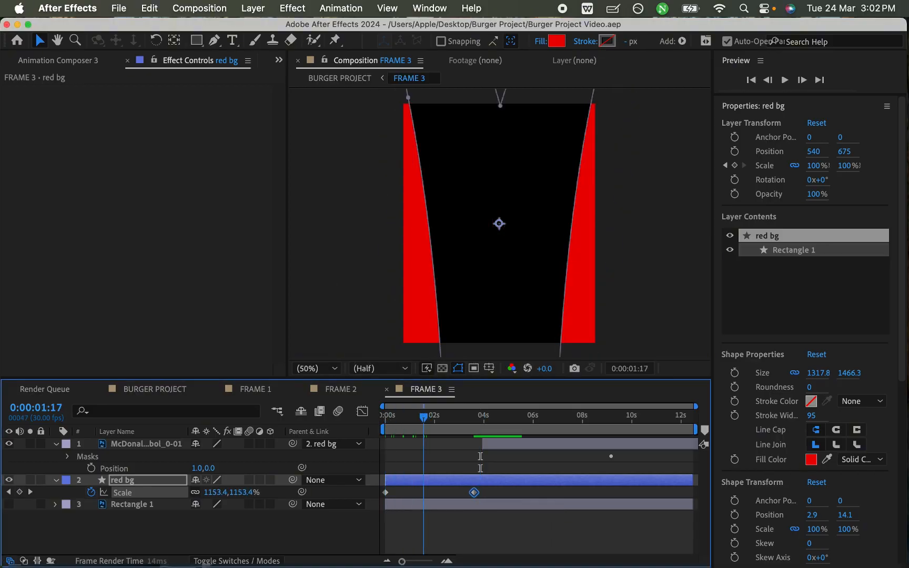
key("space")
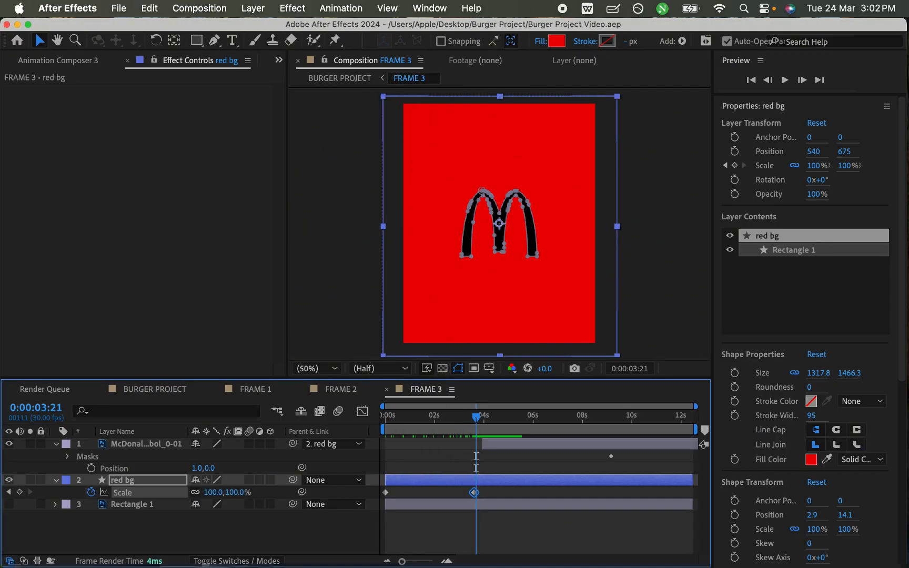
- Shift the McDonald's logo layer earlier to start at 0:00:02:29, save the project and return to the BURGER PROJECT composition
left_click_drag(482, 443, 464, 444)
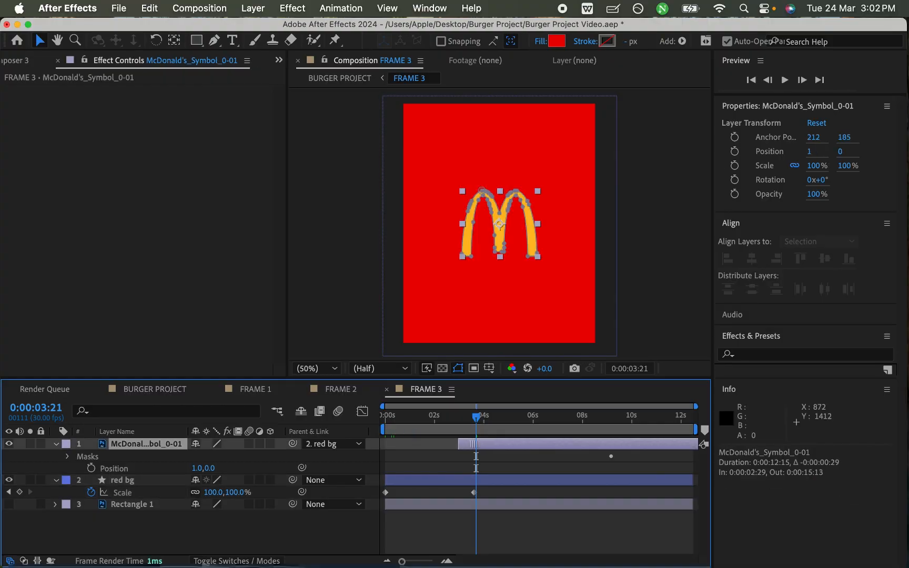
key("super+s")
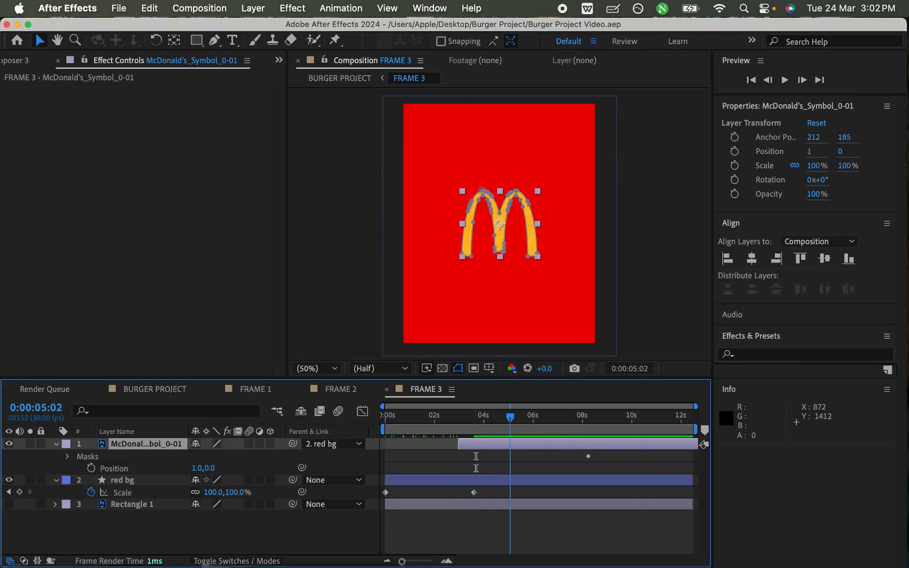
mouse_move(476, 417)
left_mouse_down()
mouse_move(448, 417)
mouse_move(481, 417)
left_mouse_up()
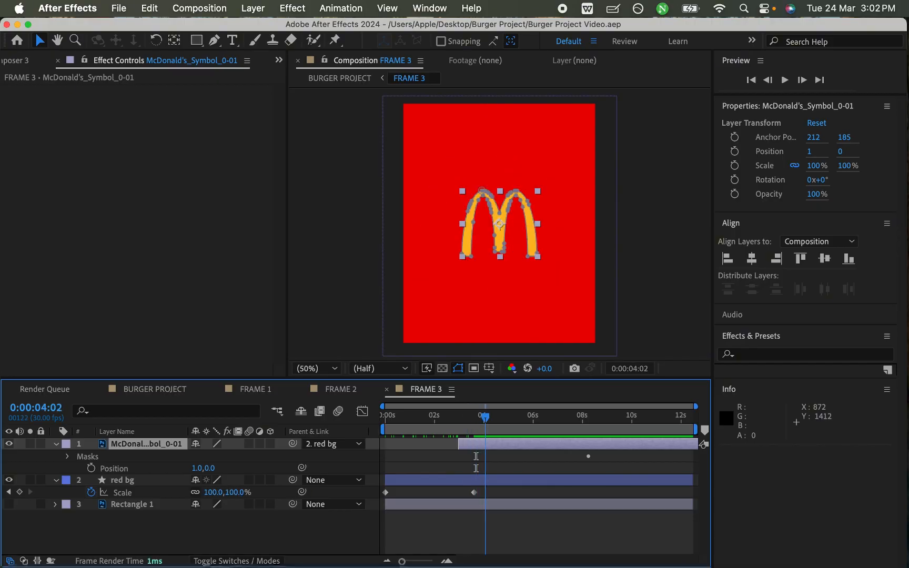
left_click(155, 389)
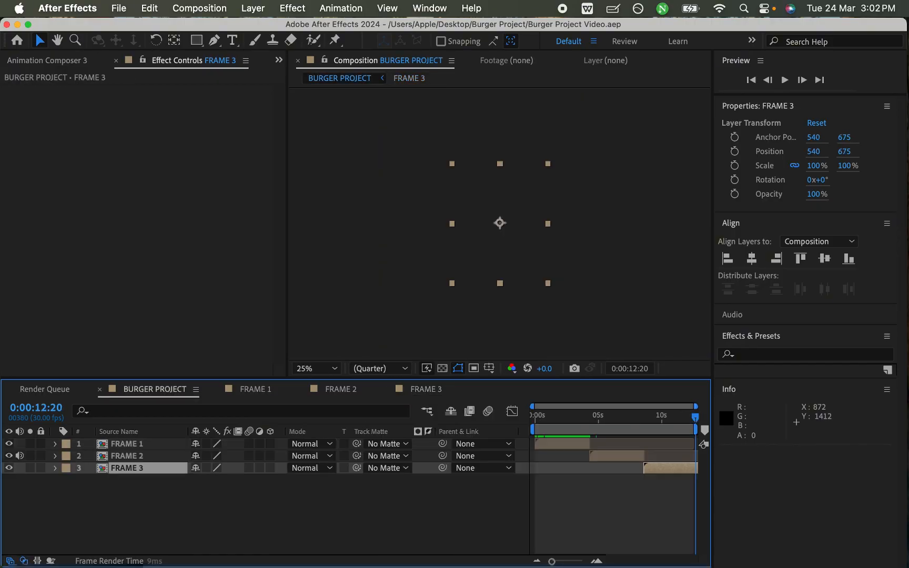
- Move the FRAME 3 layer above FRAME 2 and shift it earlier to start at 0:00:07:13, with the composition view set to Fit
mouse_move(696, 418)
left_mouse_down()
mouse_move(678, 417)
mouse_move(693, 417)
left_mouse_up()
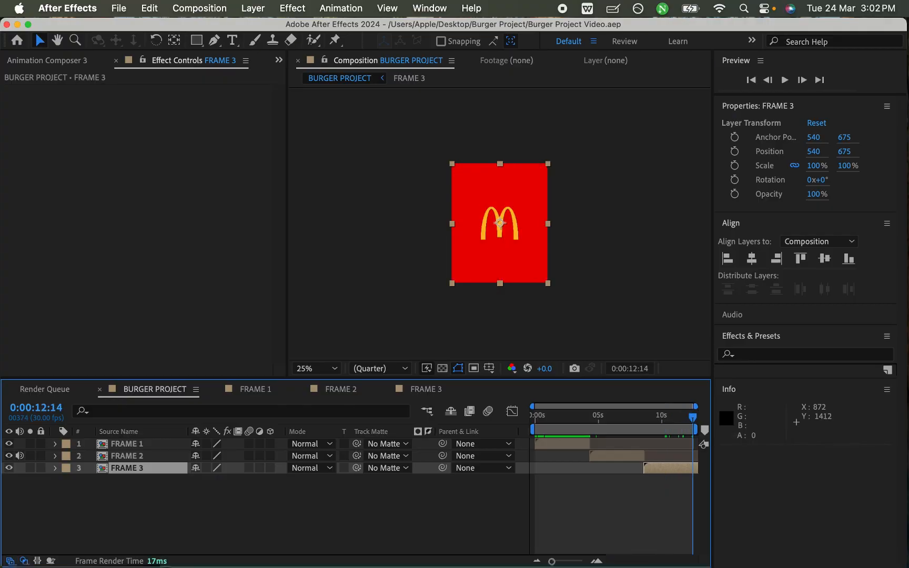
left_click(315, 368)
left_click(304, 113)
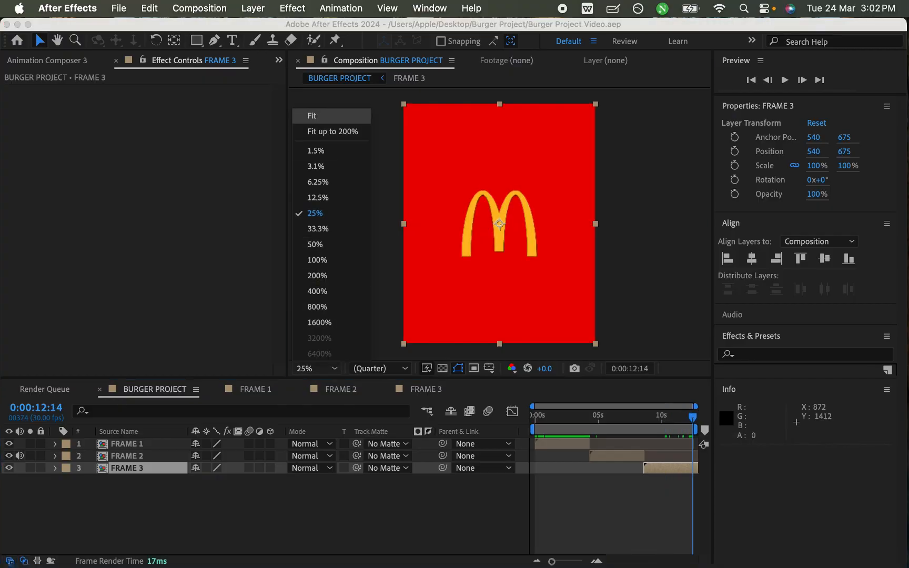
left_click(669, 468)
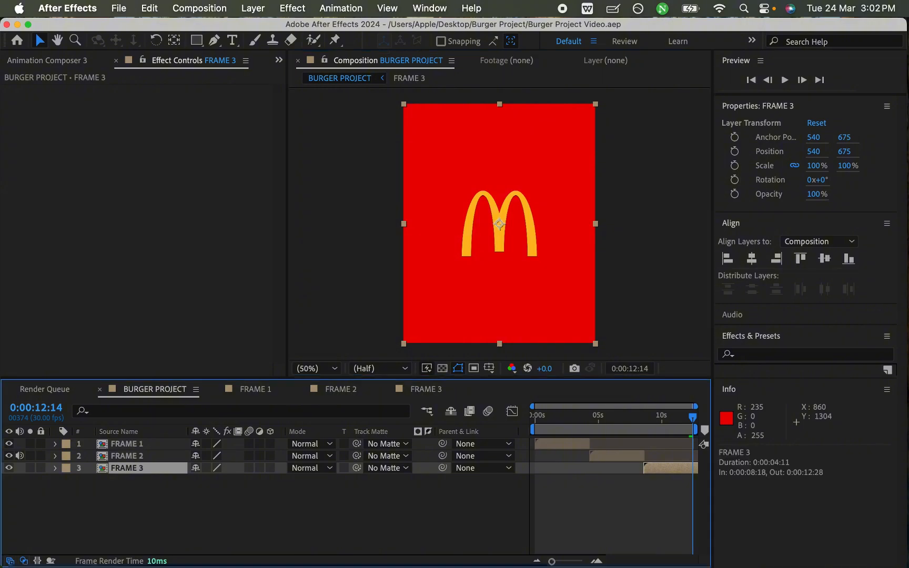
key("super+bracketright")
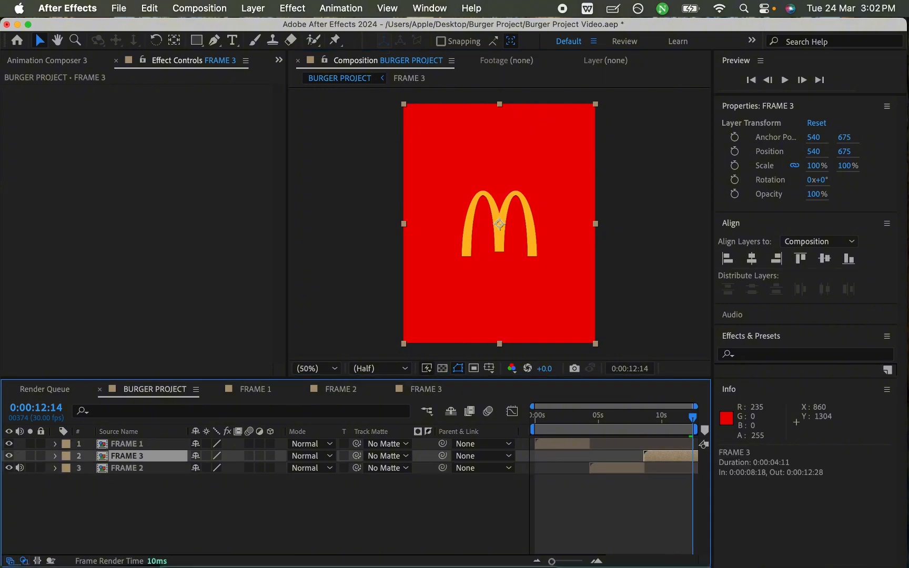
left_click_drag(662, 456, 652, 455)
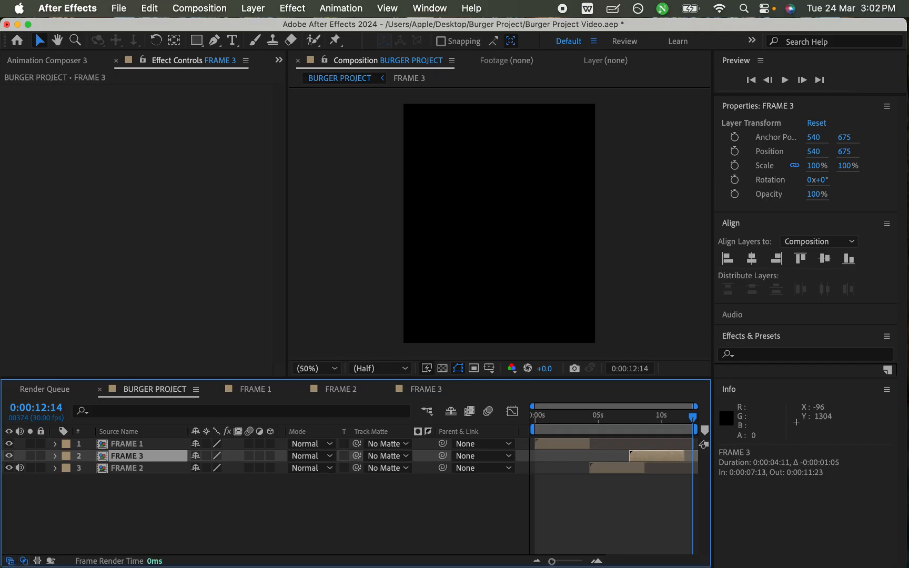
- Extend the end of the FRAME 2 layer to about 12 seconds beneath FRAME 3, save the project and preview the overlap
left_click_drag(592, 417, 621, 416)
left_click(619, 468)
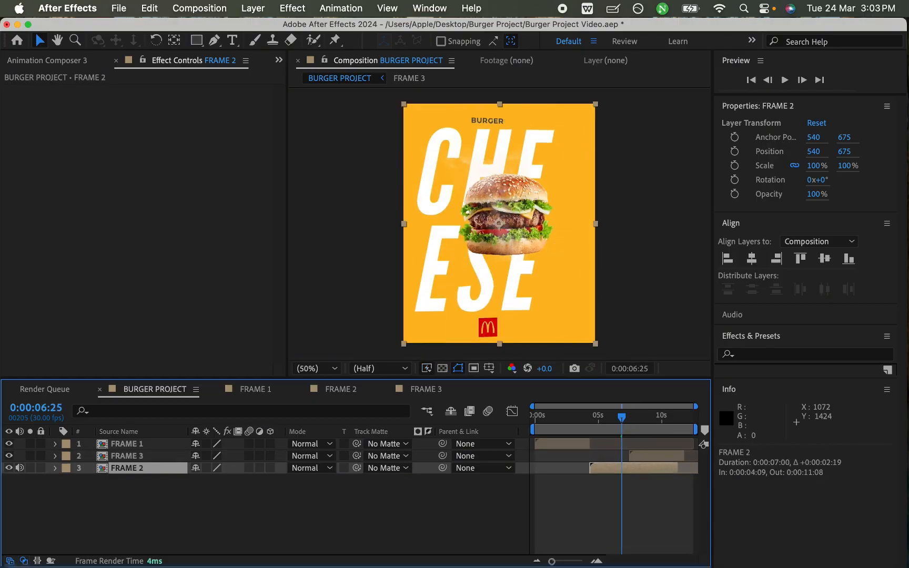
key("super+s")
key("space")
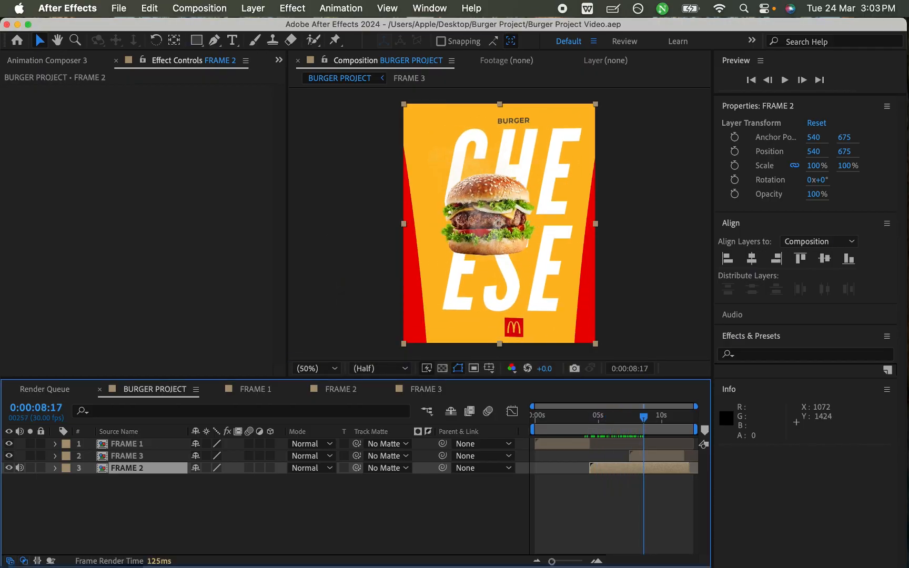
- Extend the FRAME 3 and FRAME 2 layers to the end of the composition, save, and play the video from the start
left_click(657, 456)
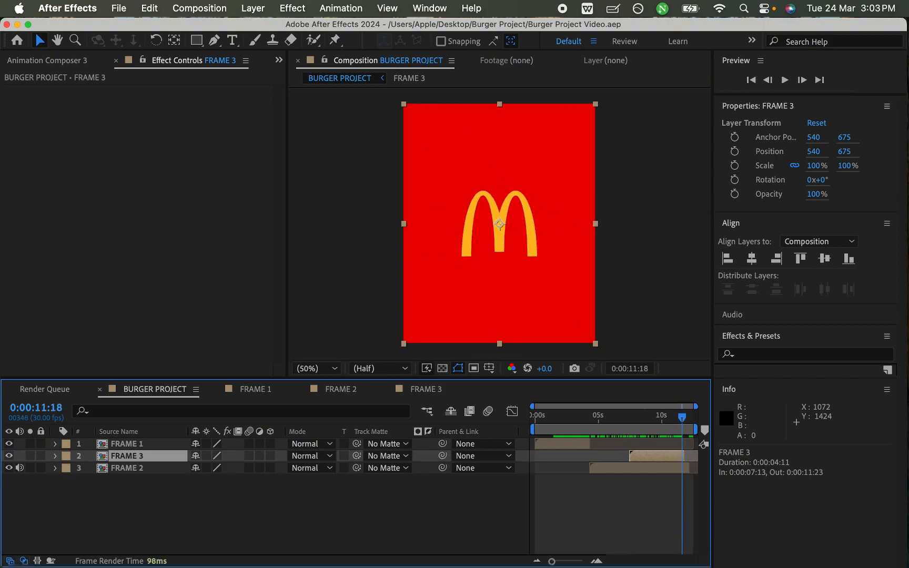
key("super+s")
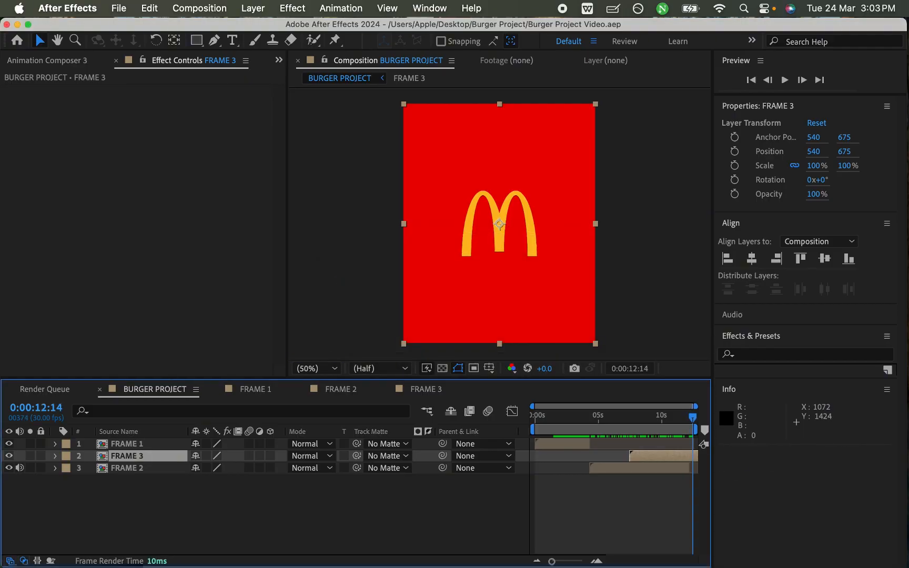
key("super+shift+Down")
key("super+s")
key("Home")
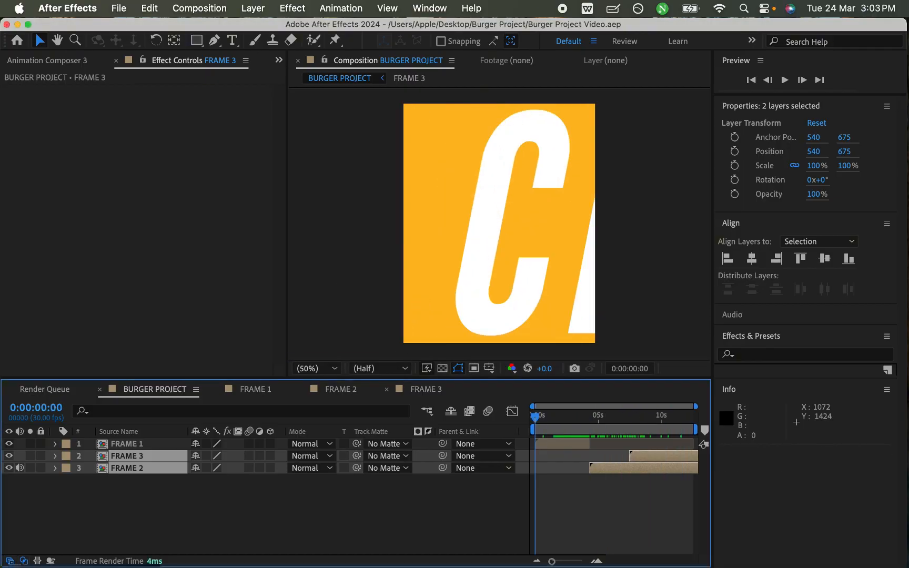
key("space")
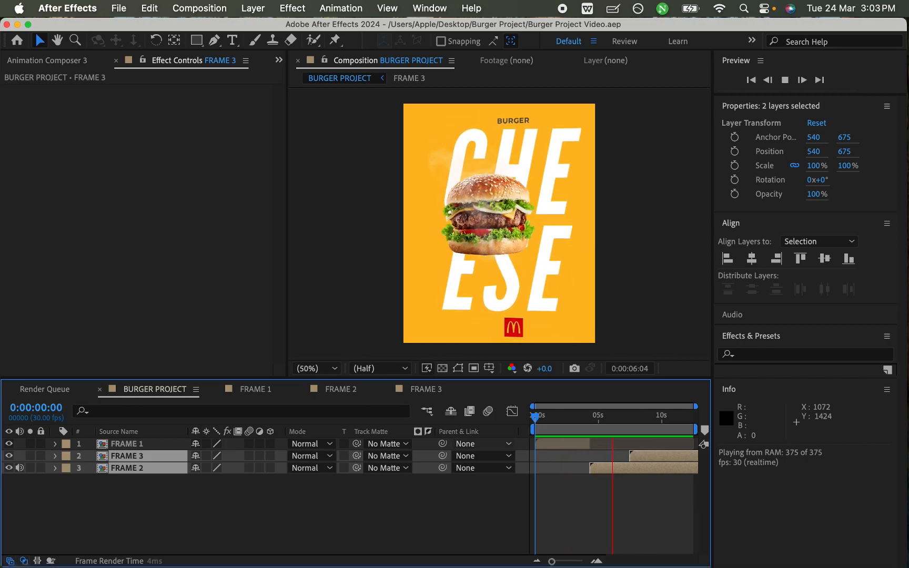
key("space")
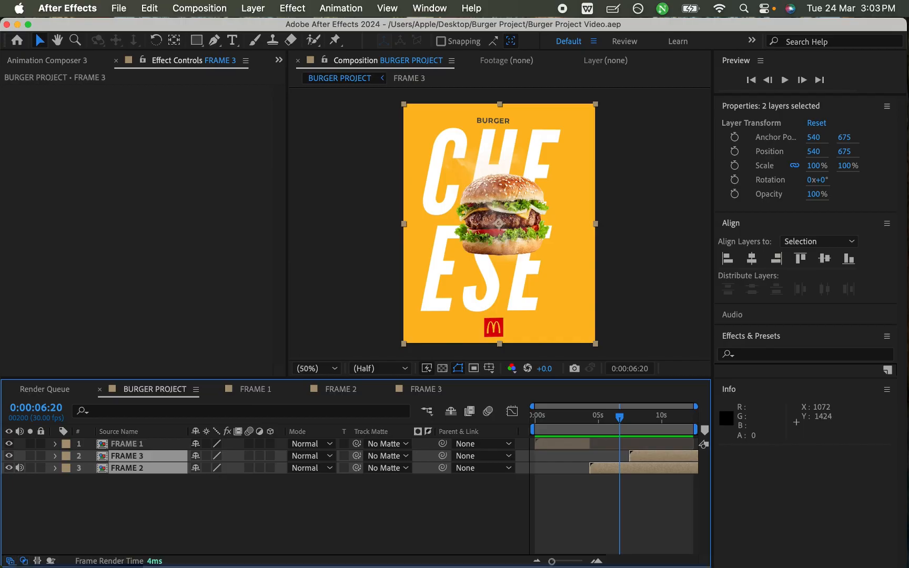
- Move FRAME 3 and FRAME 2 above FRAME 1, shift both about one second earlier, save, and preview from the start
key("super+bracketright")
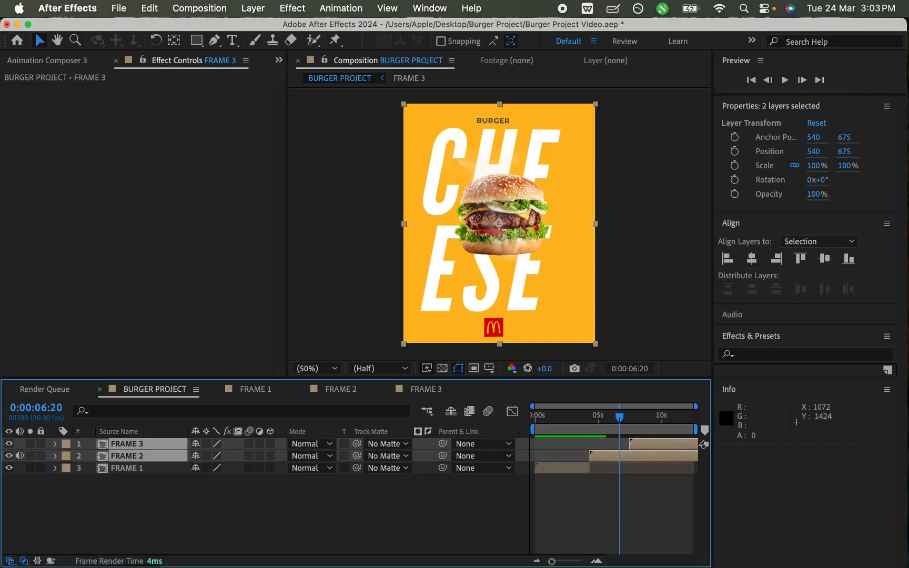
key("super+s")
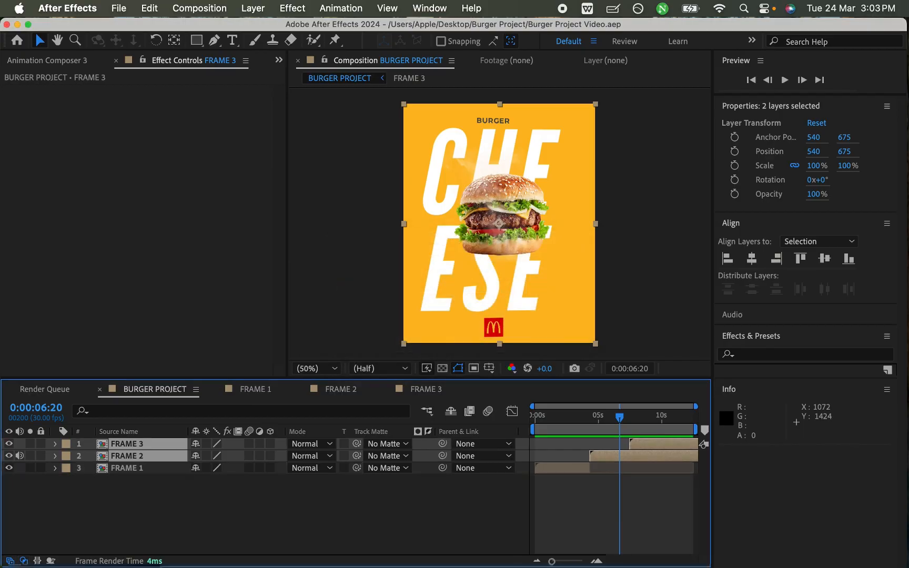
left_click_drag(613, 456, 600, 456)
key("super+s")
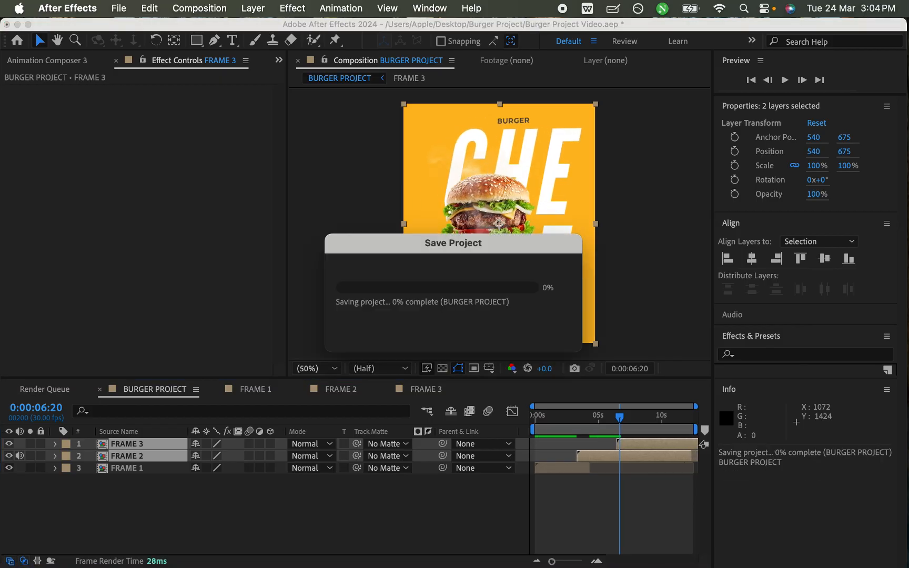
key("Home")
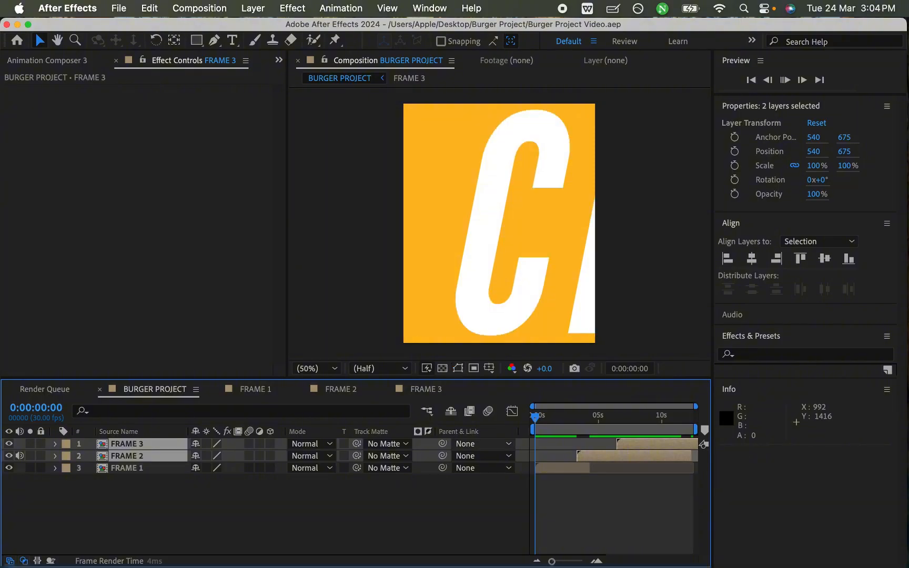
key("space")
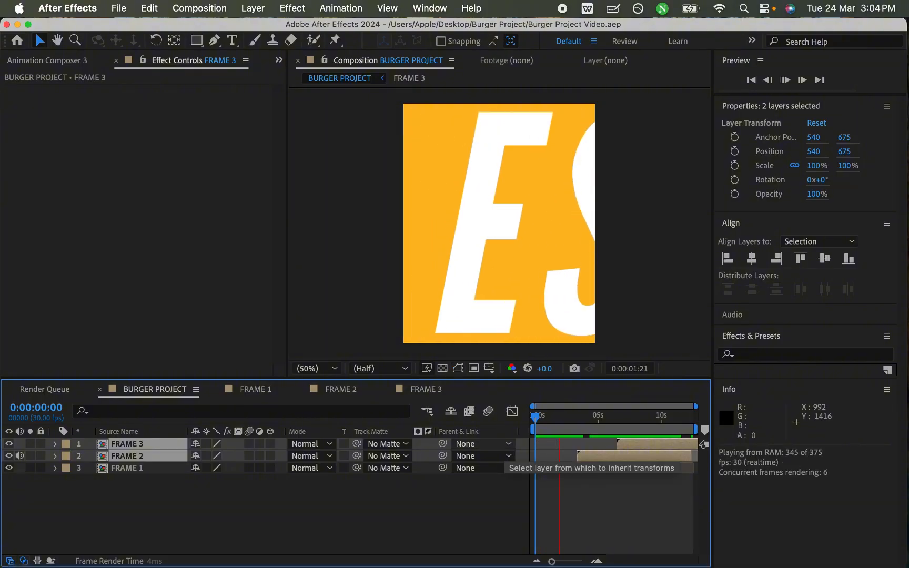
key("space")
- Shift FRAME 2 and FRAME 3 together so FRAME 2 starts at about 2.6 seconds and preview from the start
left_click_drag(595, 456, 585, 456)
left_click_drag(567, 417, 534, 417)
key("space")
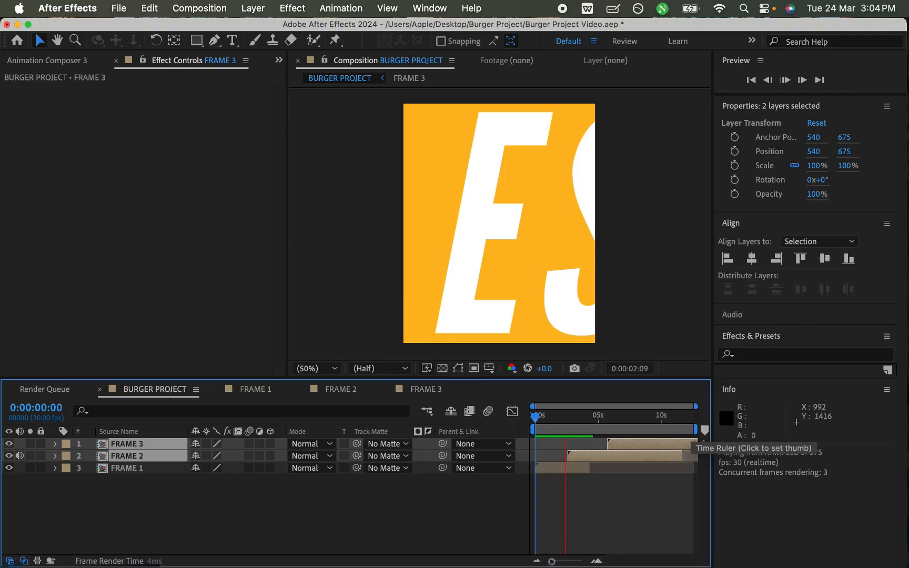
key("space")
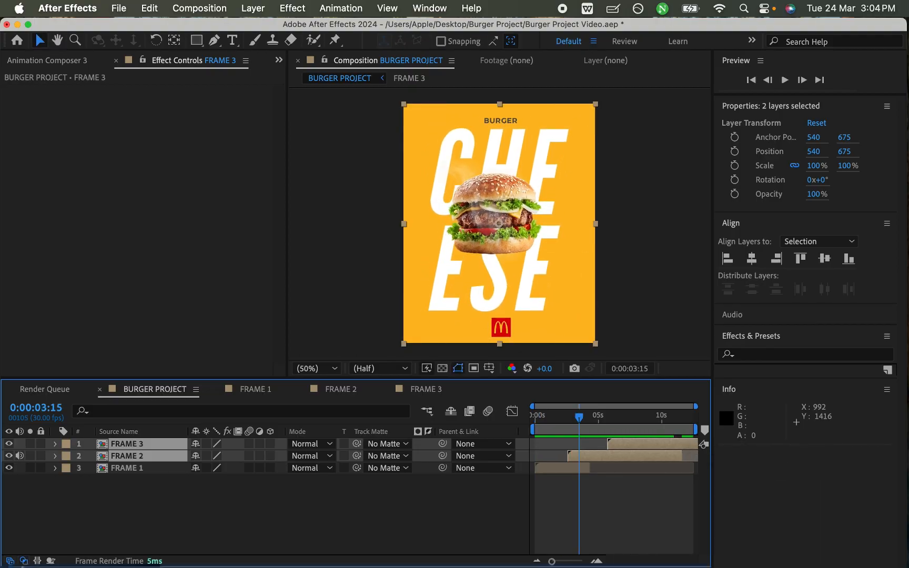
- Hide the timeline's mode columns, shift FRAME 2 and FRAME 3 together so FRAME 2 starts at 0:00:01:24, and preview the result
left_click(23, 562)
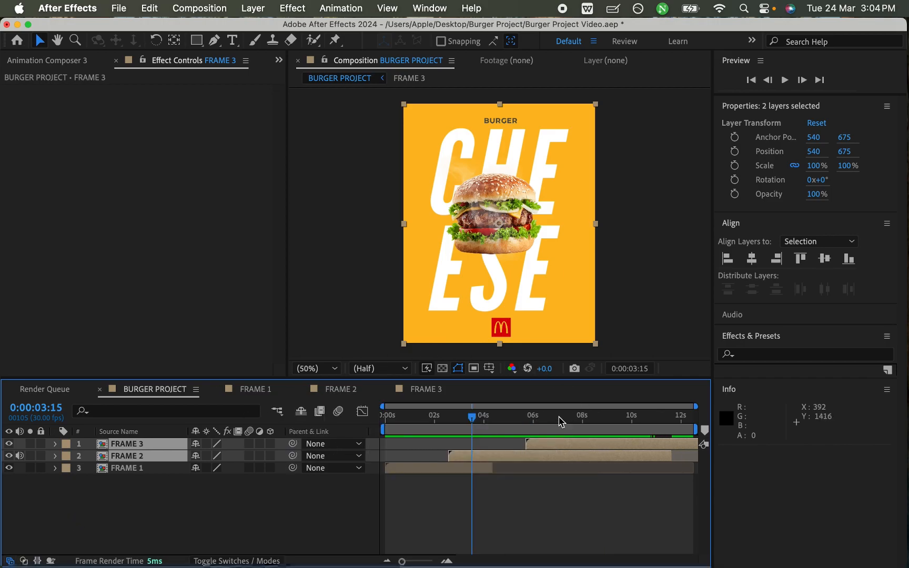
scroll(547, 436, "up", 1)
left_click_drag(497, 461, 478, 462)
scroll(487, 463, "left", 1)
left_click_drag(459, 419, 357, 430)
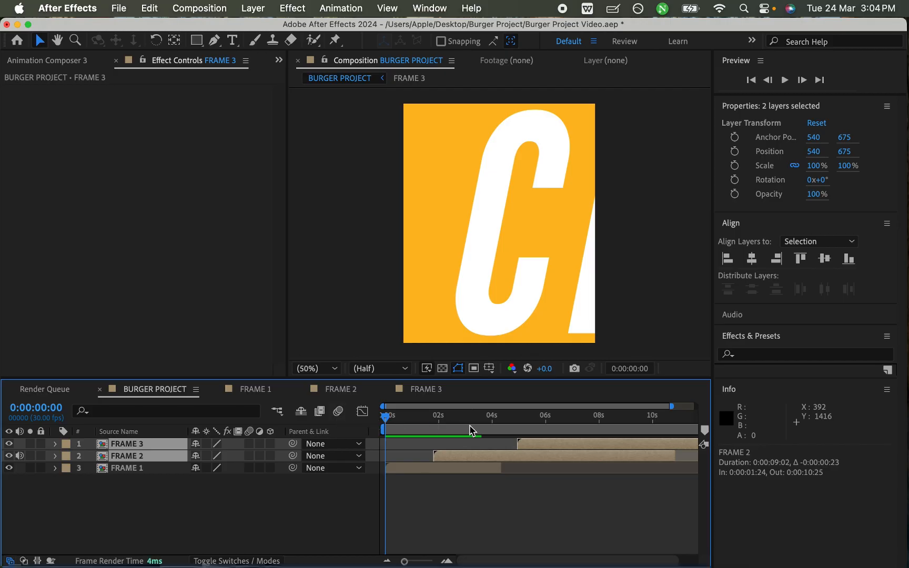
key("space")
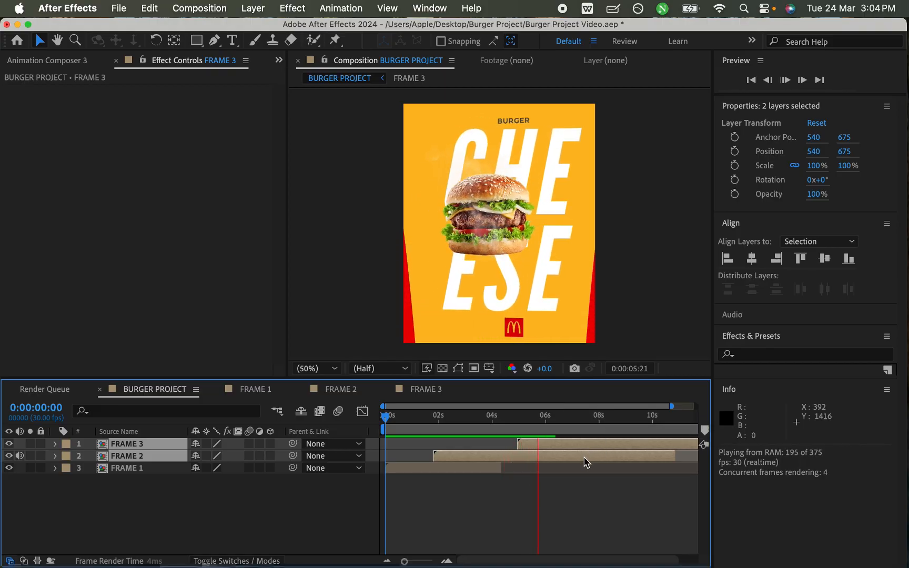
key("space")
- Shift only the FRAME 3 layer earlier to start at about 3.7 seconds, preview from the start and save the project
left_click(503, 444)
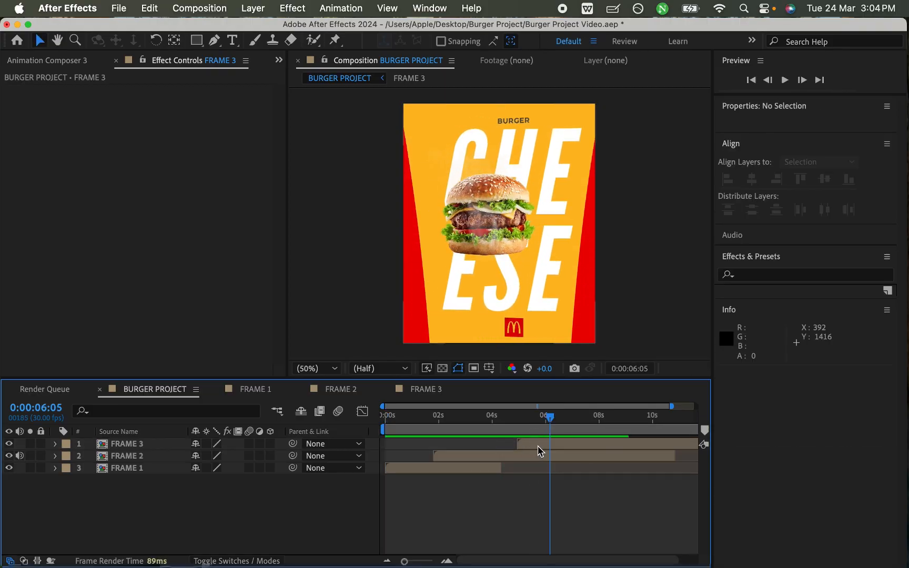
mouse_move(521, 448)
left_mouse_down()
mouse_move(532, 447)
mouse_move(510, 448)
left_mouse_up()
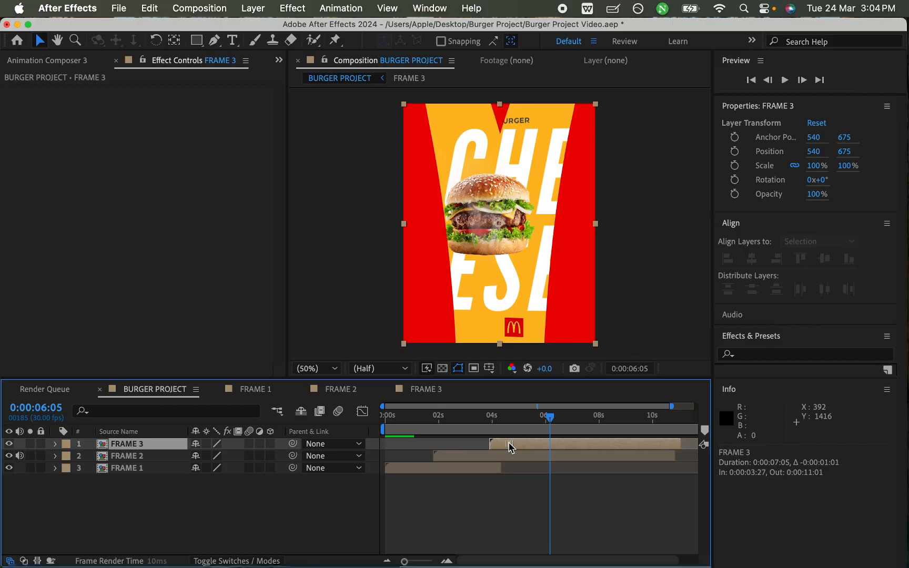
left_click_drag(433, 418, 362, 435)
key("space")
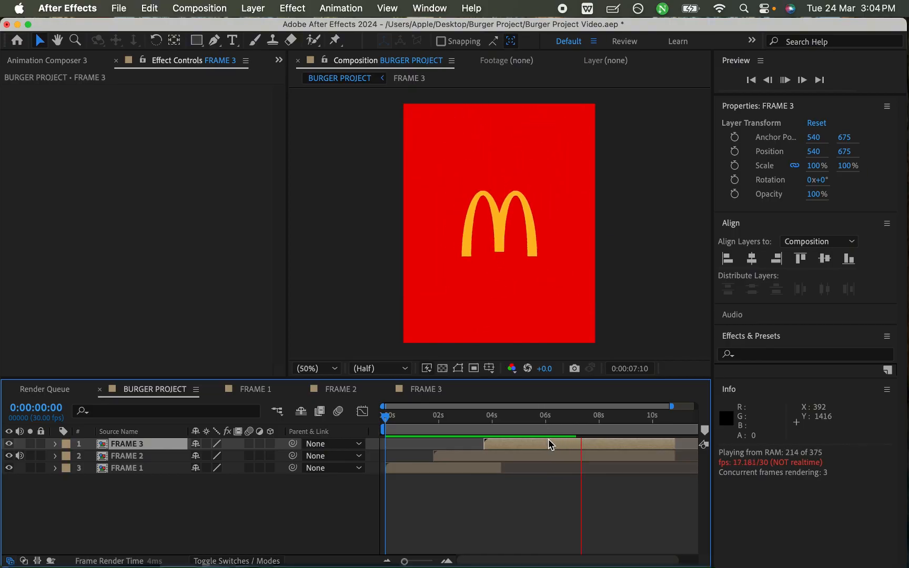
key("super+s")
- Play back the transition into FRAME 3 from 0:00:04:13 and again from 0:00:03:11 to judge its timing
left_click(504, 420)
key("space")
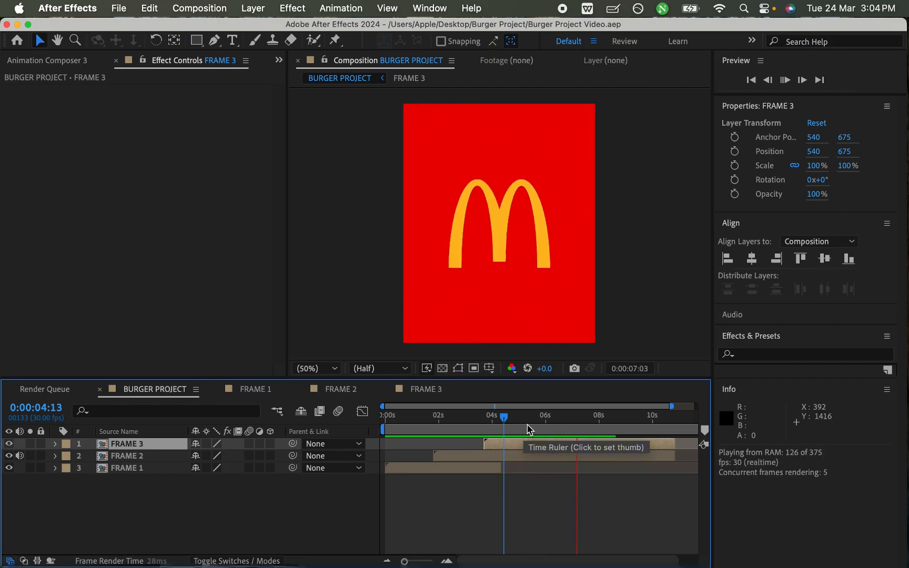
left_click_drag(520, 422, 477, 425)
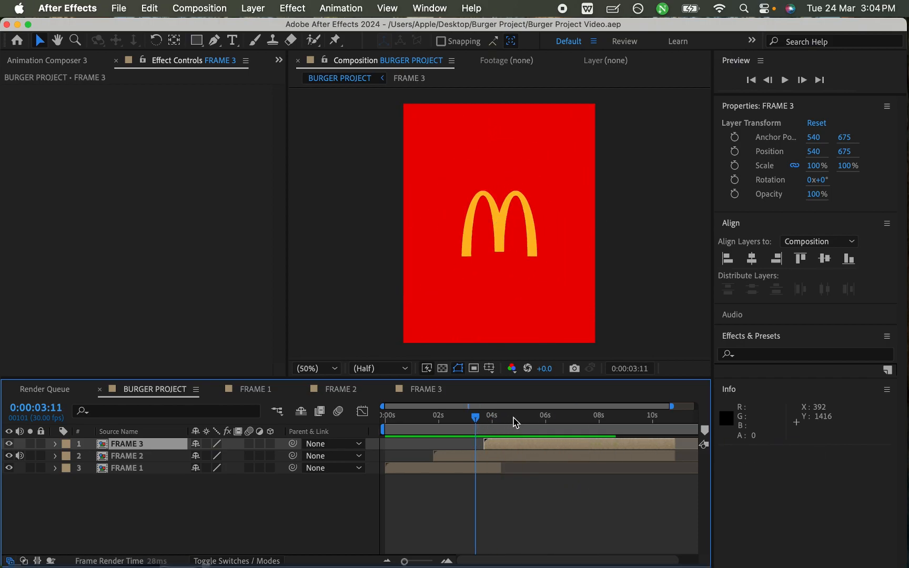
key("space")
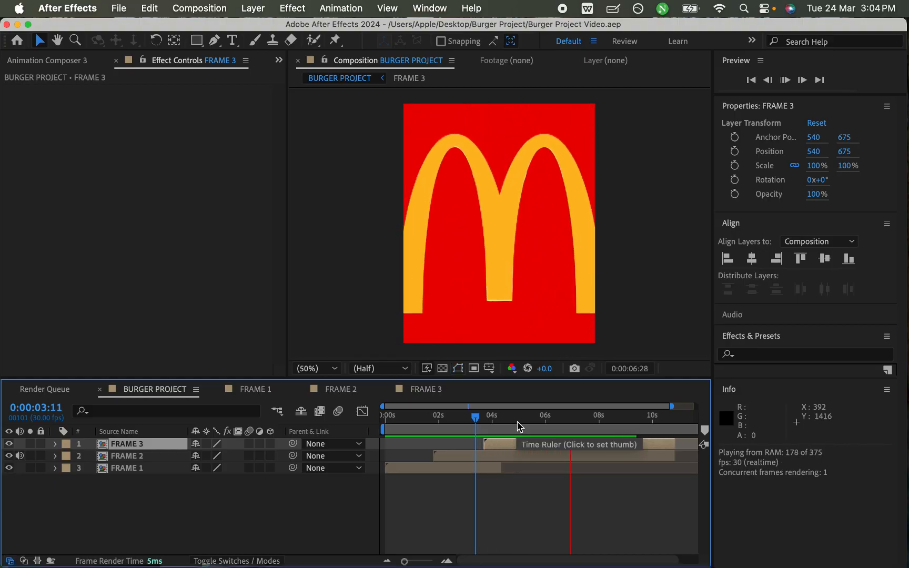
key("space")
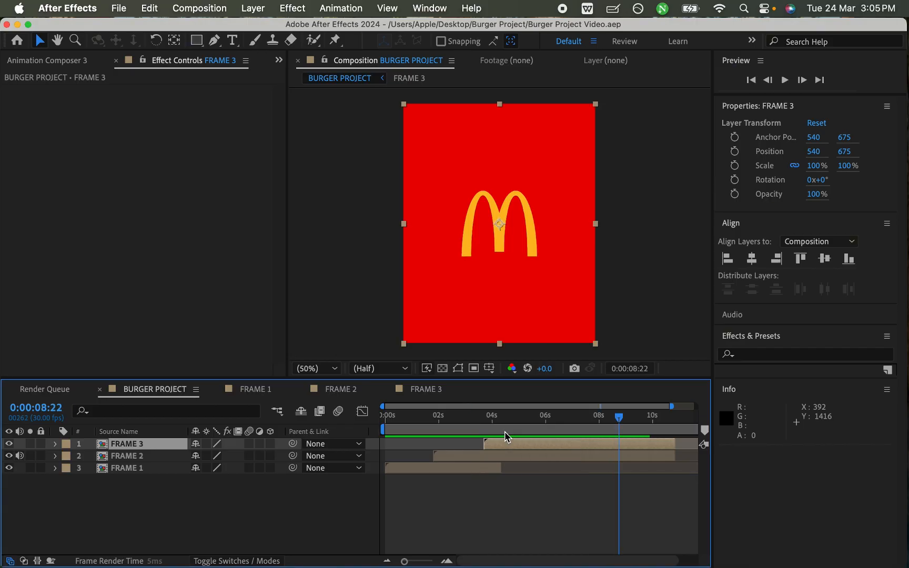
- In FRAME 3, move the red bg's 100% Scale keyframe to about 2 seconds and the McDonald's logo layer's start to about 1.3 seconds
left_click(425, 390)
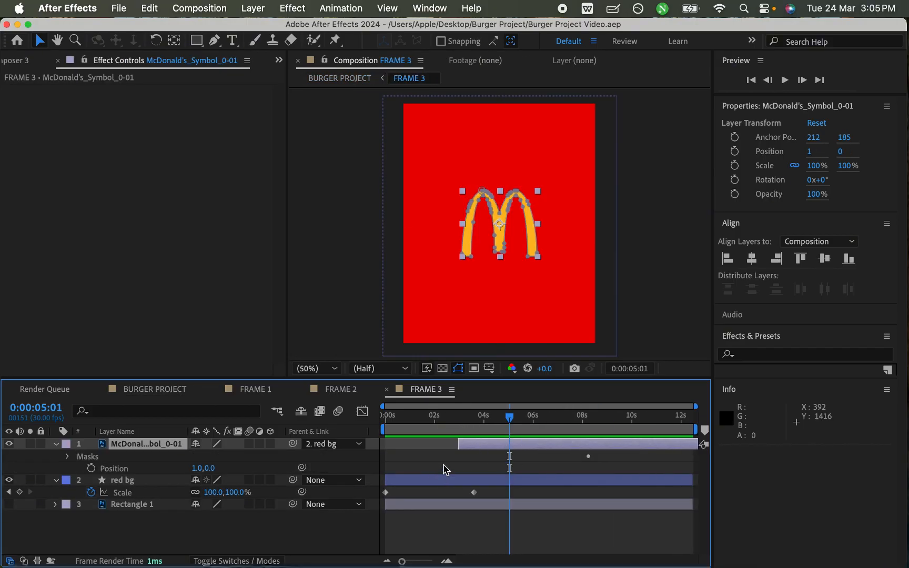
left_click_drag(425, 413, 425, 435)
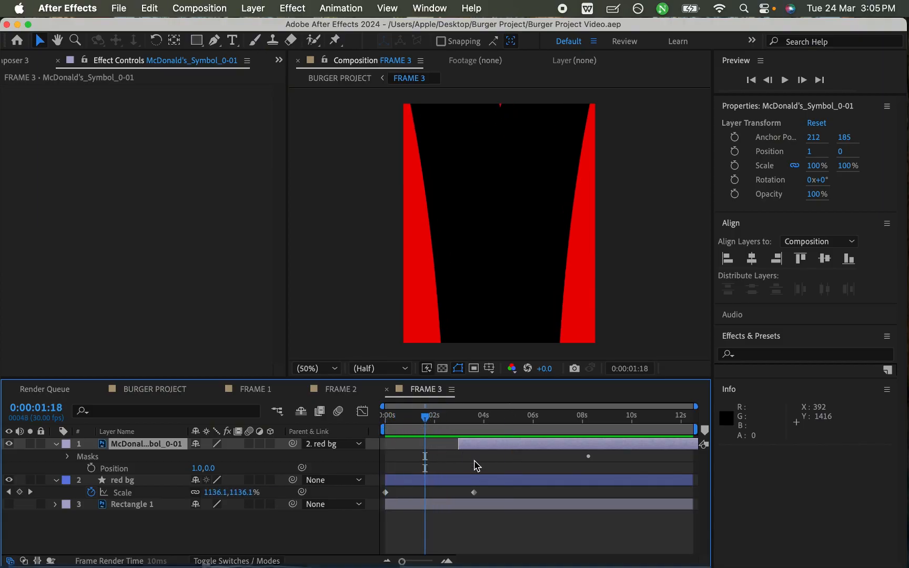
left_click_drag(478, 497, 438, 504)
left_click_drag(471, 443, 427, 455)
- Apply Easy Ease to both red bg Scale keyframes, save the project and return to the BURGER PROJECT composition
left_click_drag(451, 487, 386, 497)
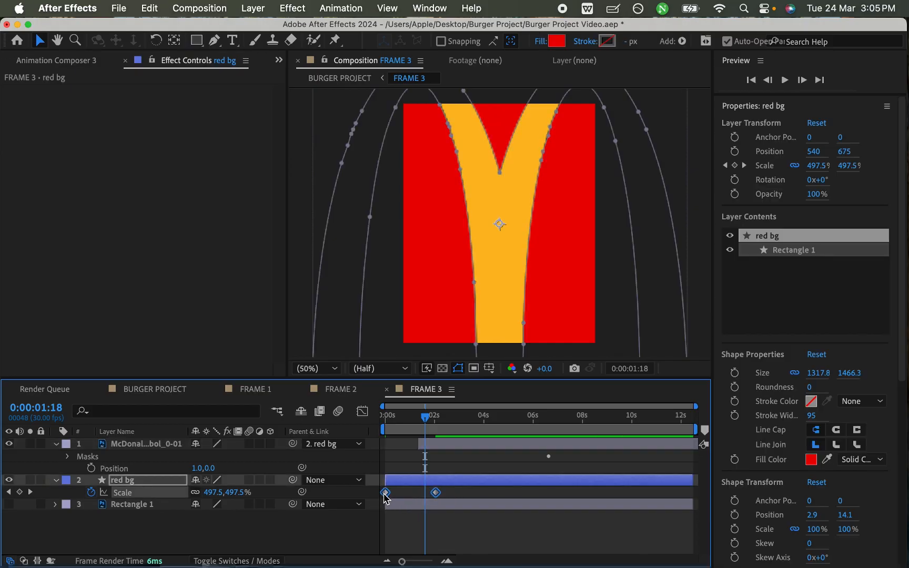
right_click(387, 497)
mouse_move(505, 553)
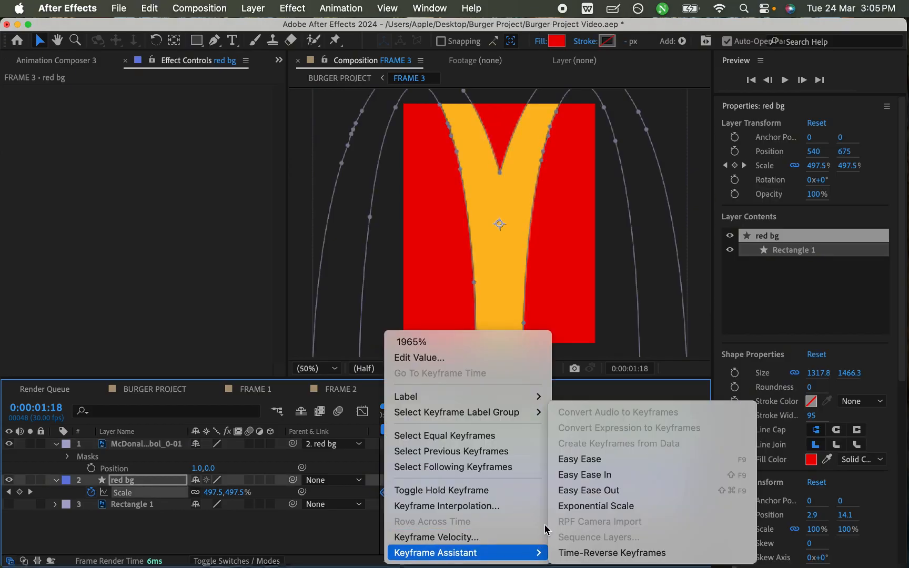
left_click(570, 463)
key("super+s")
left_click(176, 390)
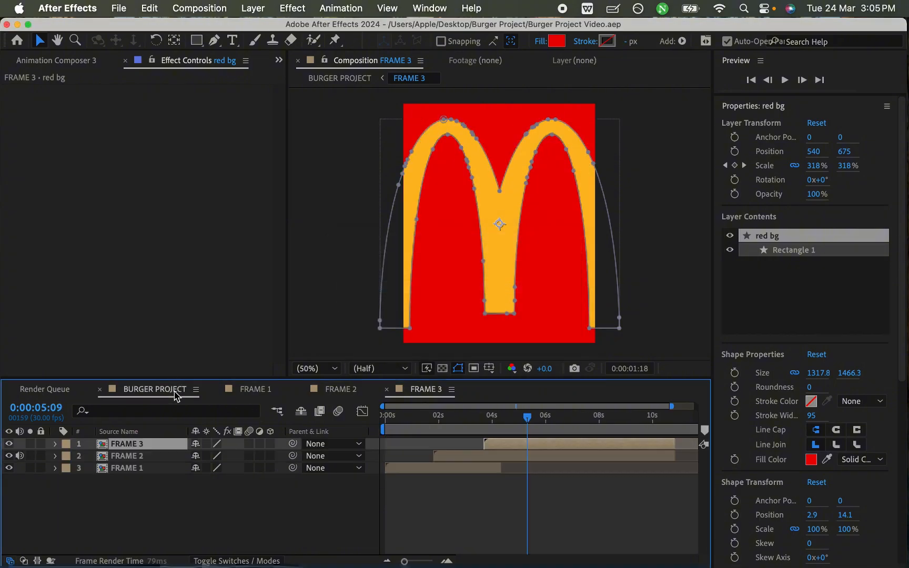
- Preview the faster FRAME 3 transition, end the BURGER PROJECT work area at 0:00:08:02 and play the work area
left_click(464, 417)
key("space")
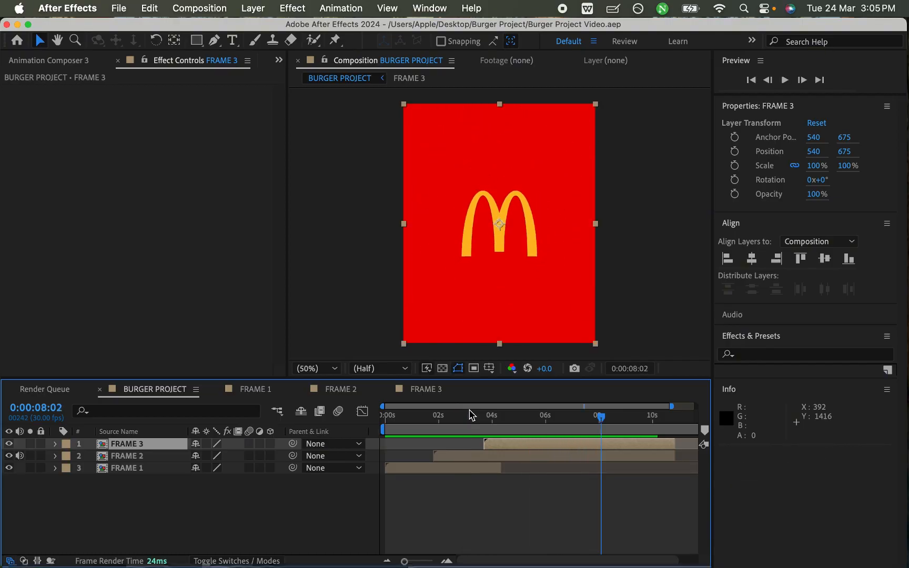
key("n")
key("space")
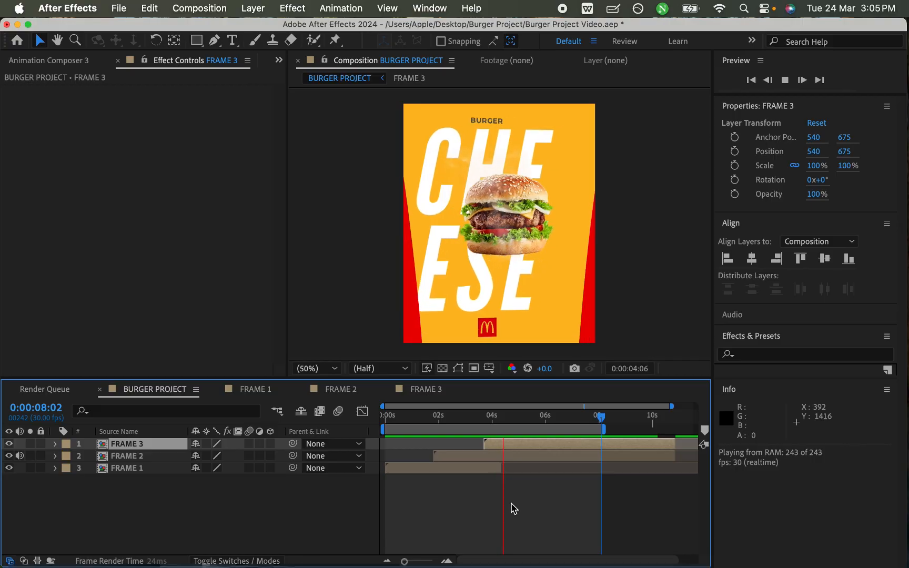
- Save the project and stop the BURGER PROJECT preview at 0:00:06:02
key("super+s")
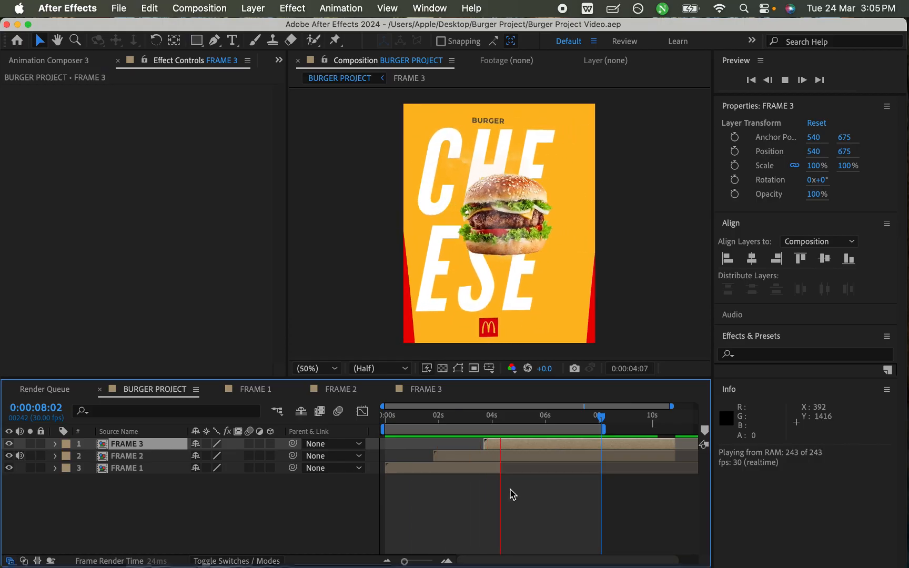
key("space")
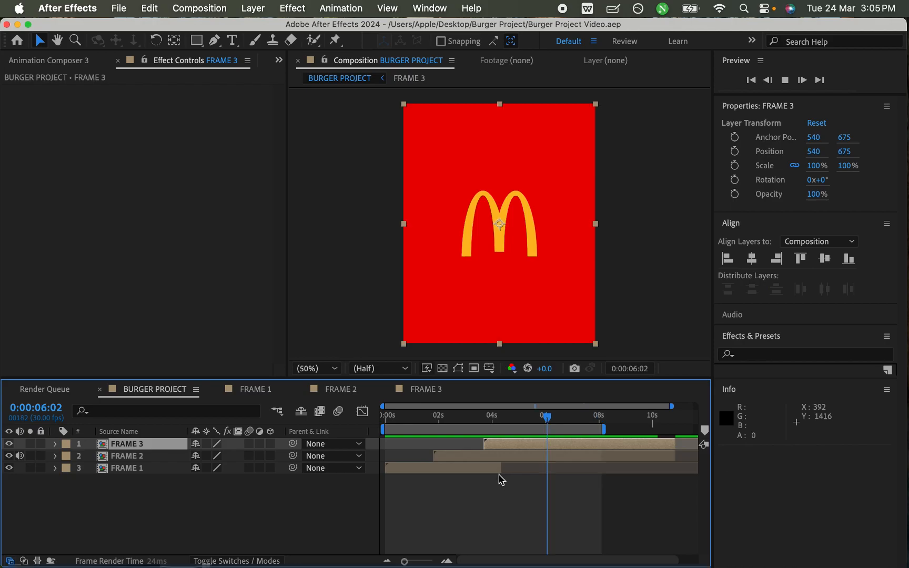
- Review the 10-second reference video in the Burger Project folder, replaying its CHEESE burger section and the McDonald's logo transition
key("ctrl+Up")
left_click(636, 432)
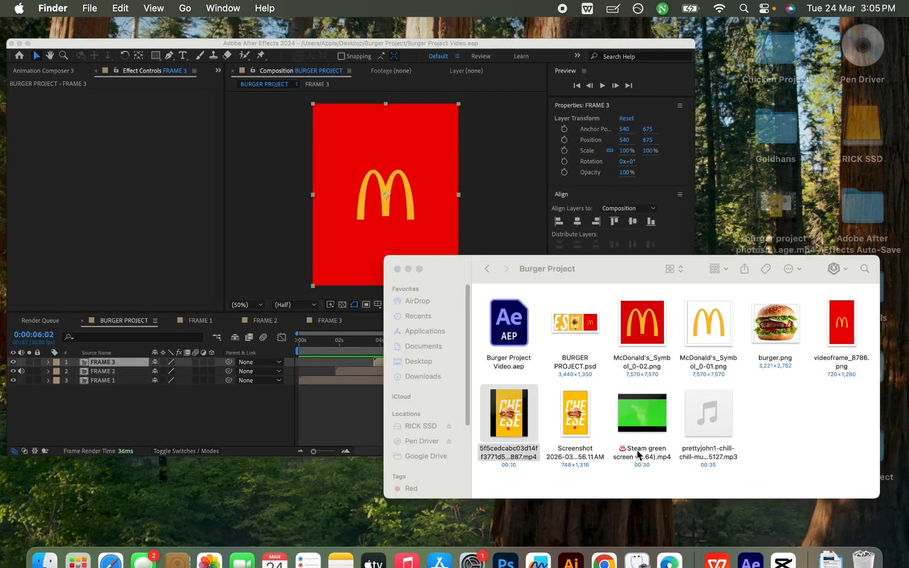
key("space")
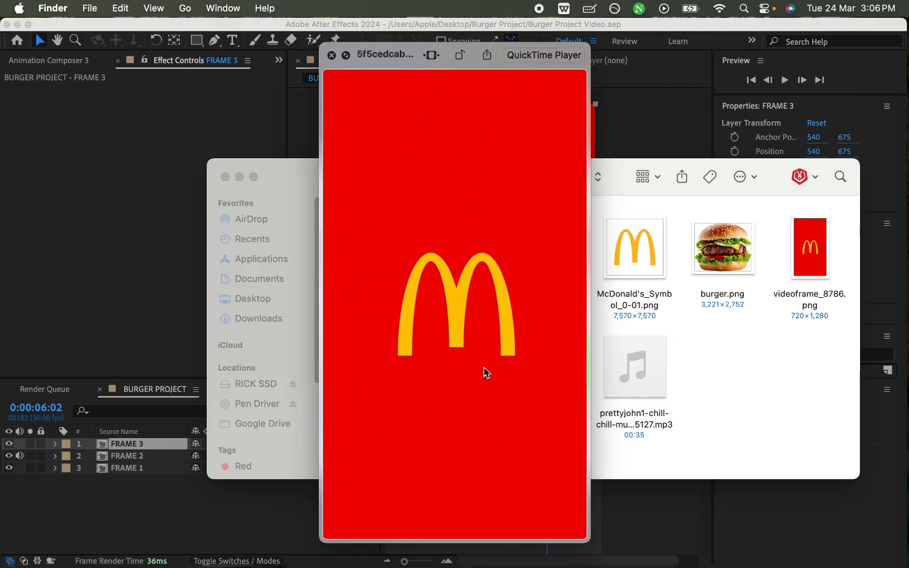
left_click(457, 525)
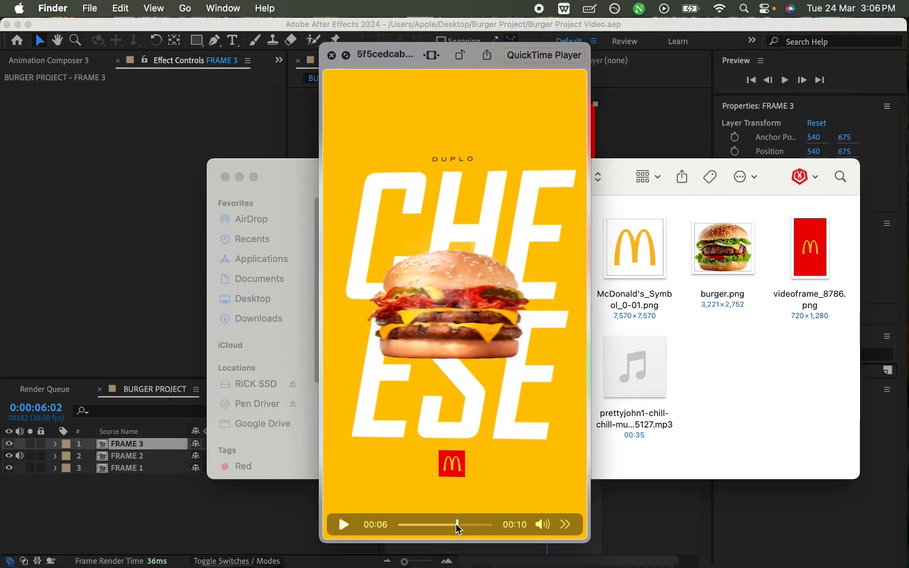
left_click(343, 524)
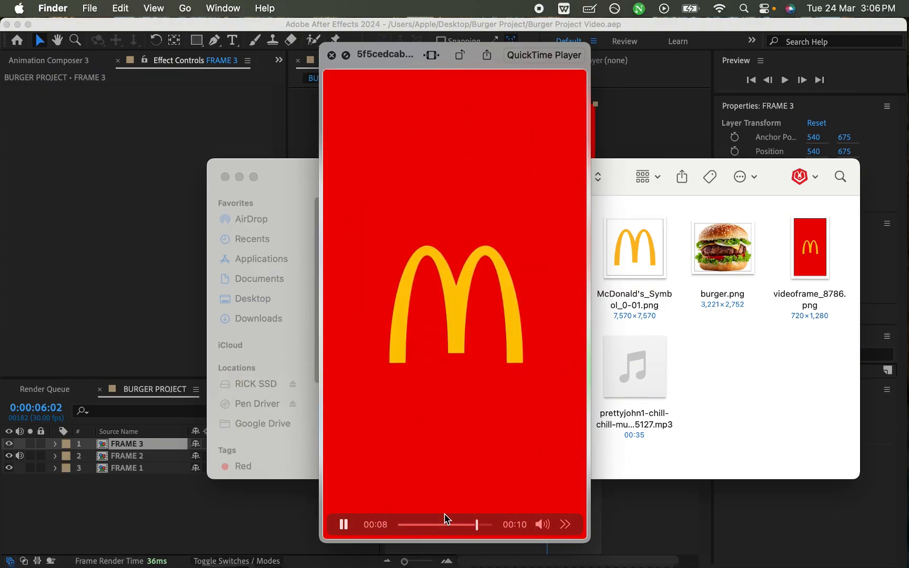
left_click(441, 524)
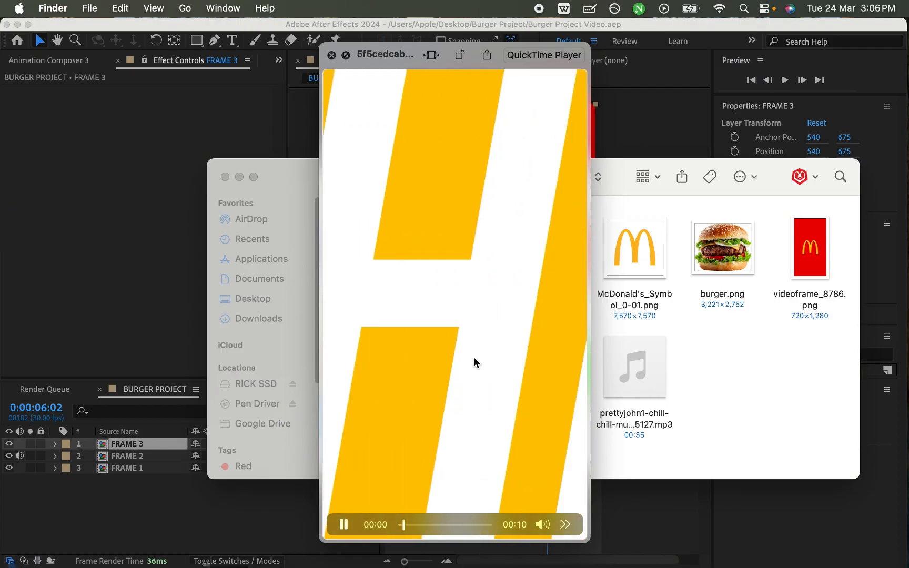
mouse_move(449, 523)
left_mouse_down()
mouse_move(473, 524)
mouse_move(462, 525)
left_mouse_up()
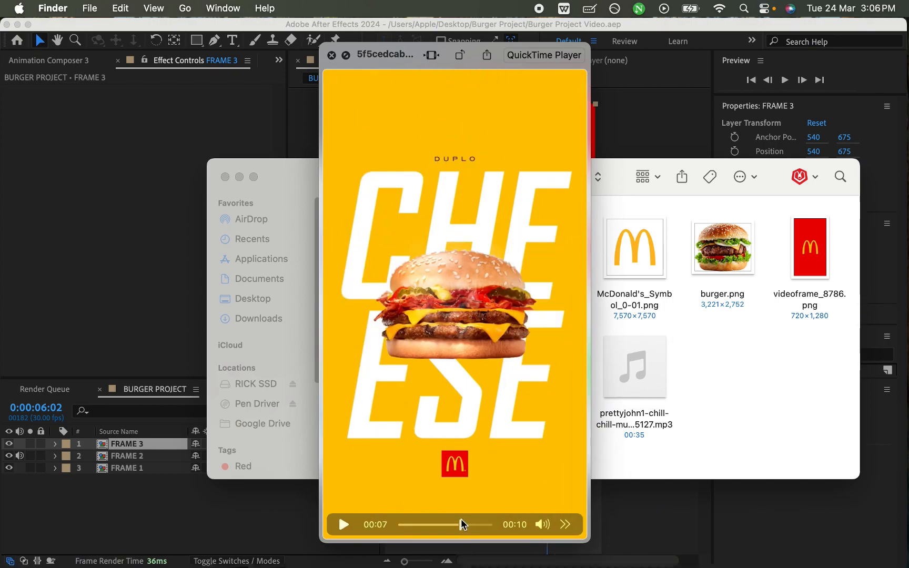
key("space")
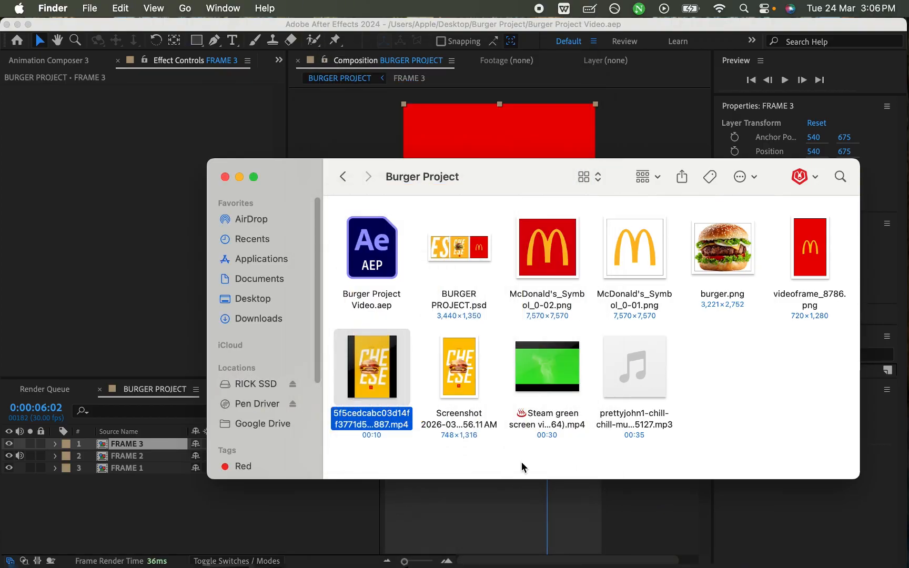
- Go to 0:00:04:27 in After Effects, open the FRAME 2 composition and reveal the rotation properties of burger and CHE ESE
left_click(414, 495)
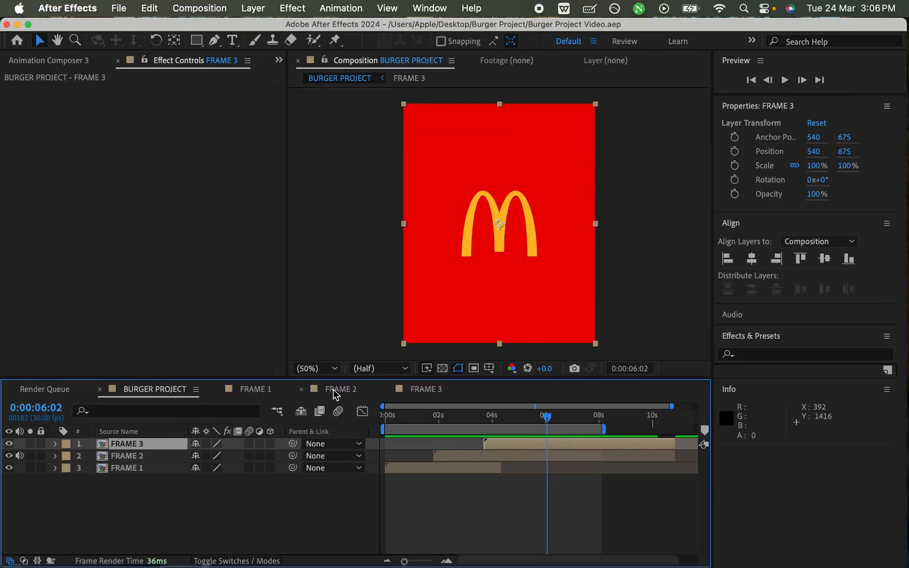
left_click_drag(437, 416, 517, 413)
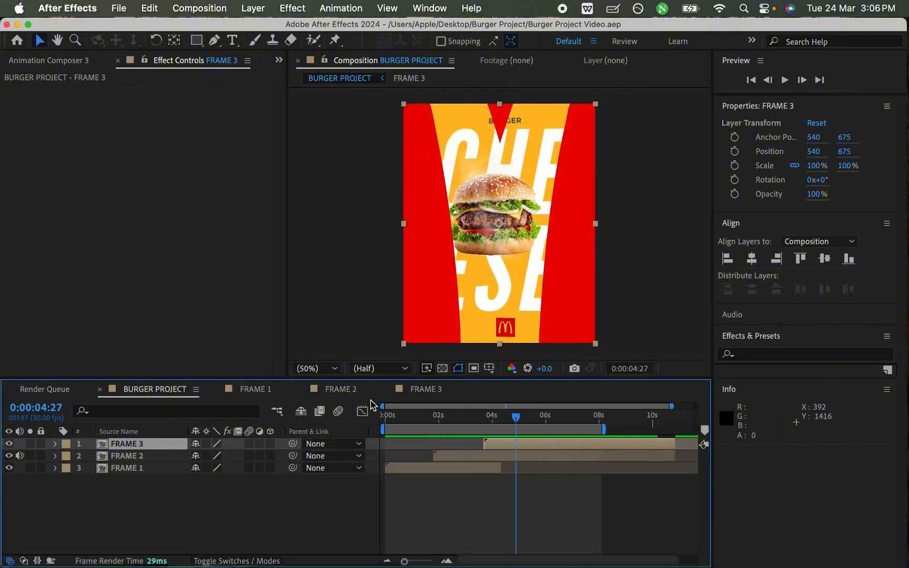
left_click(345, 393)
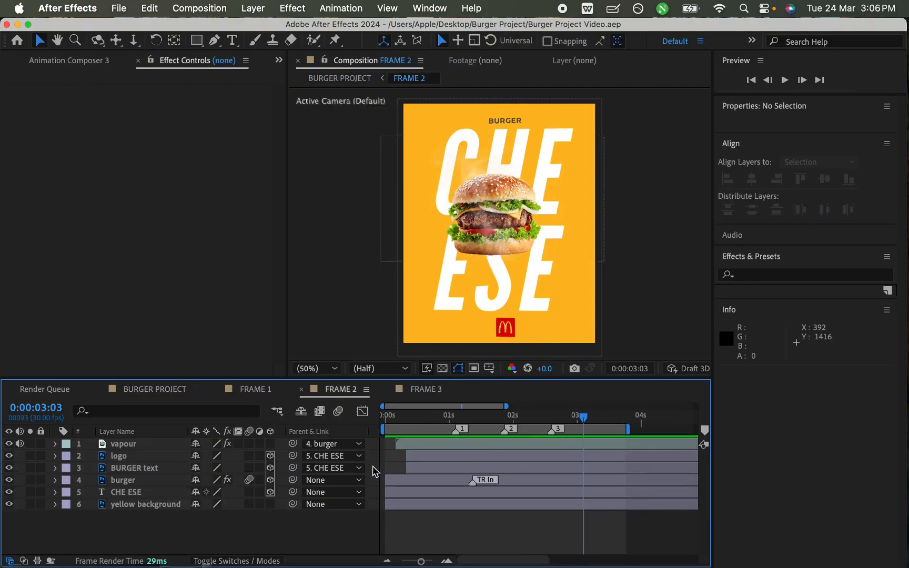
left_click(142, 482)
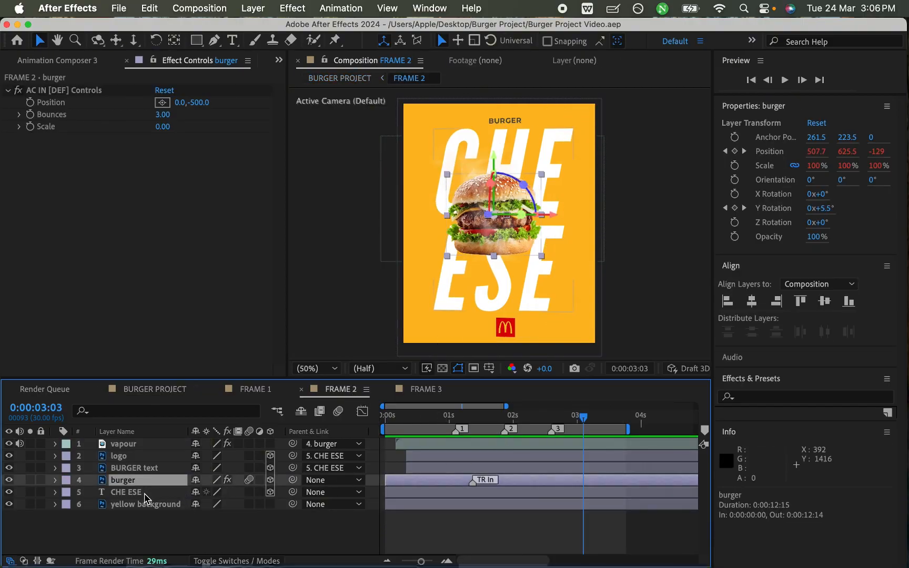
left_click(149, 493, "shift")
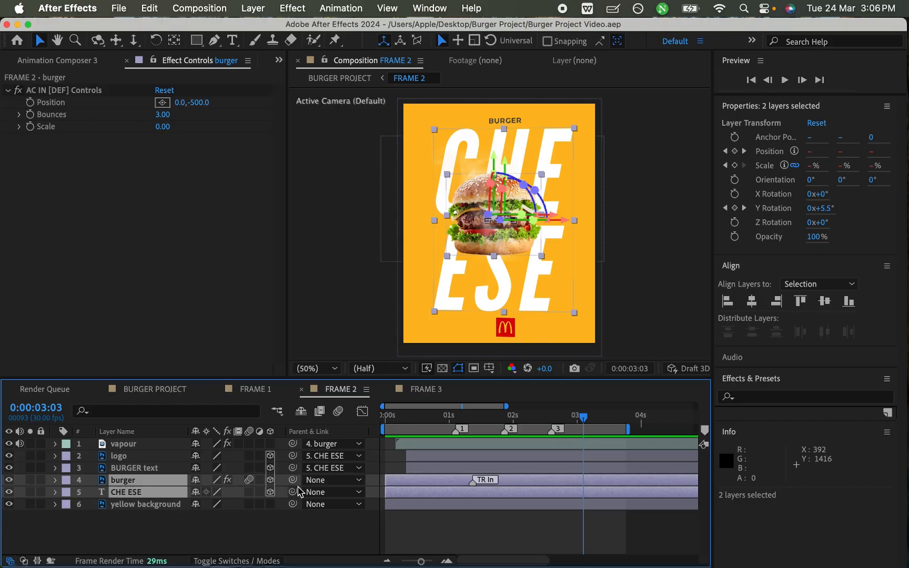
key("r")
scroll(509, 475, "down", 5)
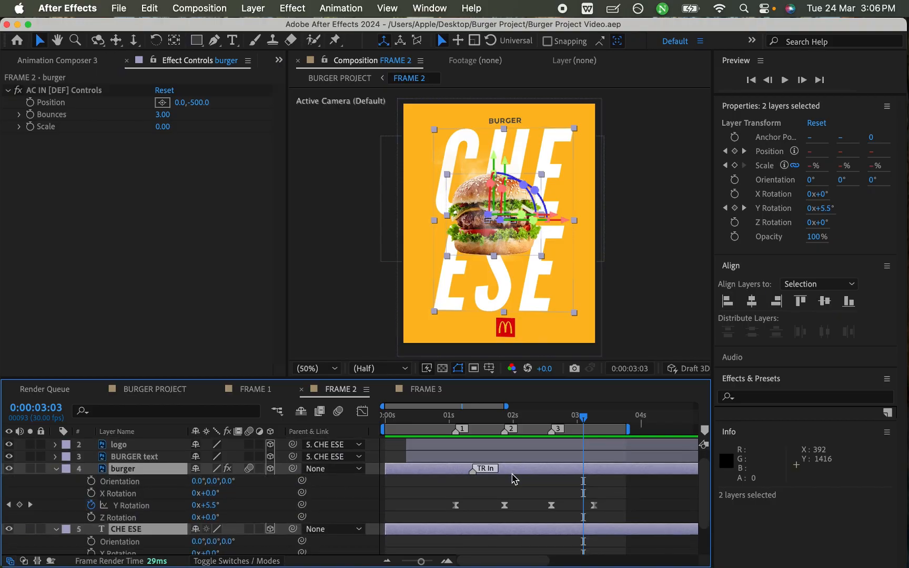
- Copy the burger layer's 0° Y Rotation keyframe at marker 1 onto its last keyframe at 0:00:03:08 and save
left_click_drag(553, 421, 599, 430)
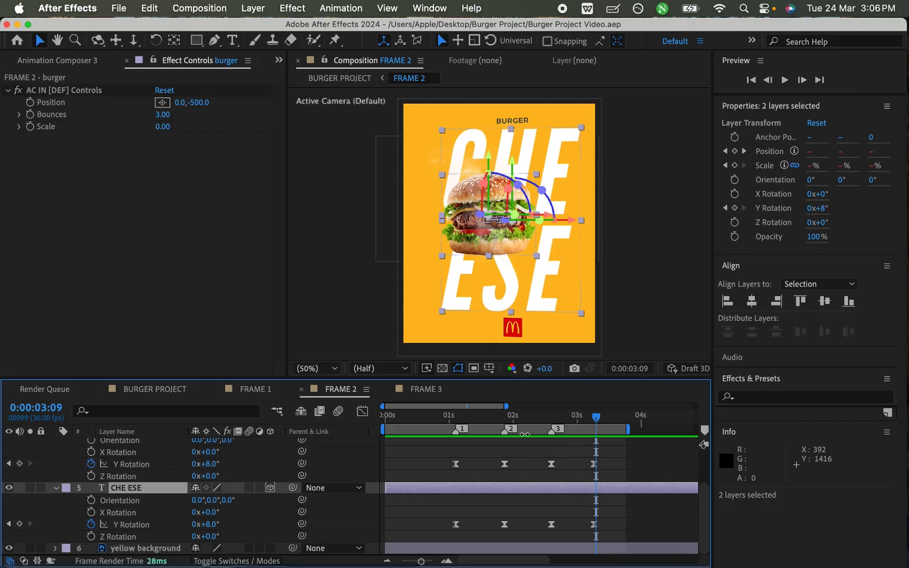
left_click_drag(447, 419, 459, 419)
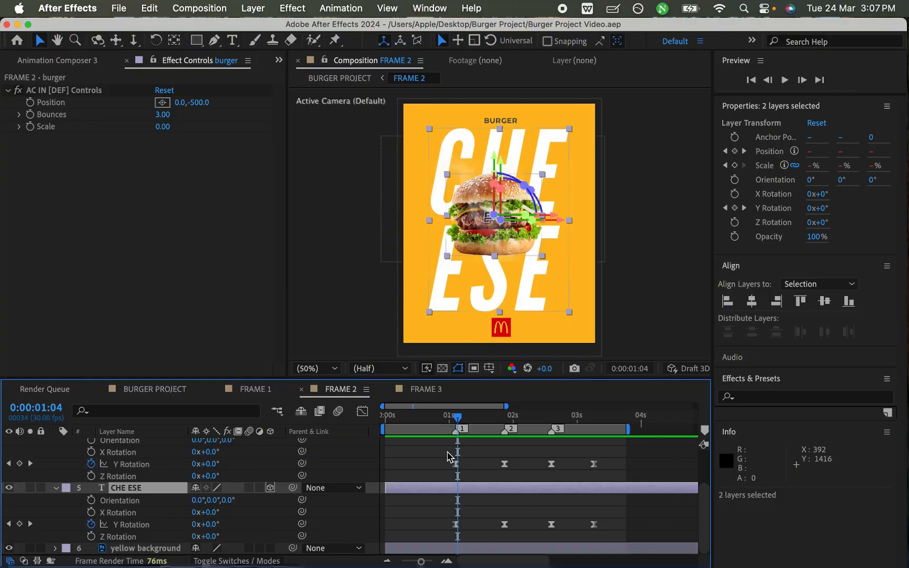
left_click_drag(448, 457, 477, 478)
left_click_drag(582, 419, 596, 420)
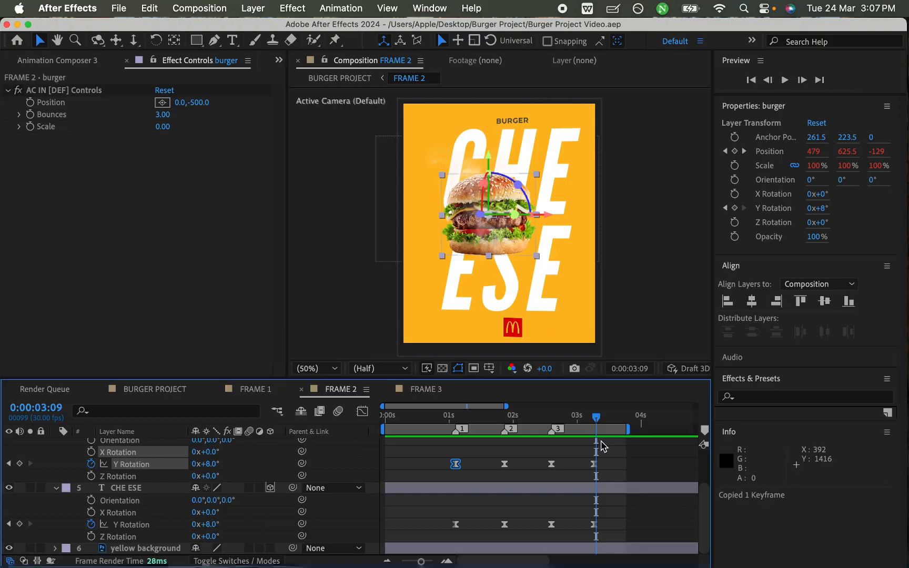
key("equal")
key("equal")
key("equal")
left_click(582, 427)
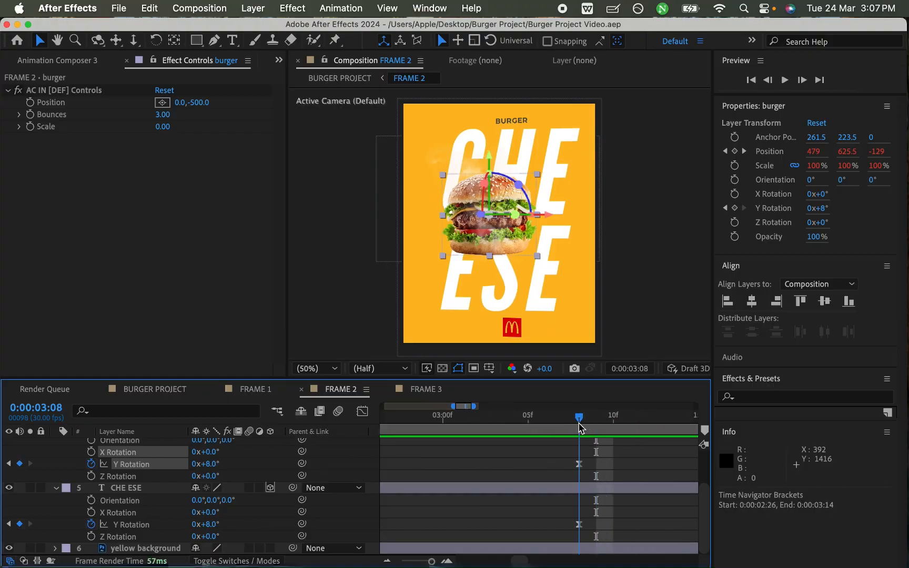
left_click(579, 464)
key("super+v")
key("super+s")
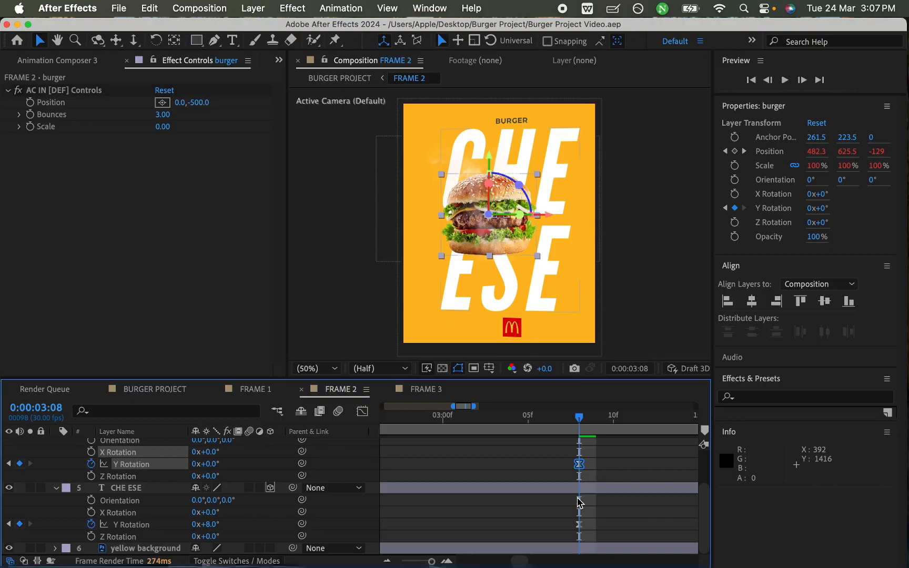
- Copy the CHE ESE layer's -8° Y Rotation keyframe at marker 3 onto its last keyframe at 0:00:03:08 and save
scroll(579, 503, "right", 5)
left_click_drag(528, 507, 569, 526)
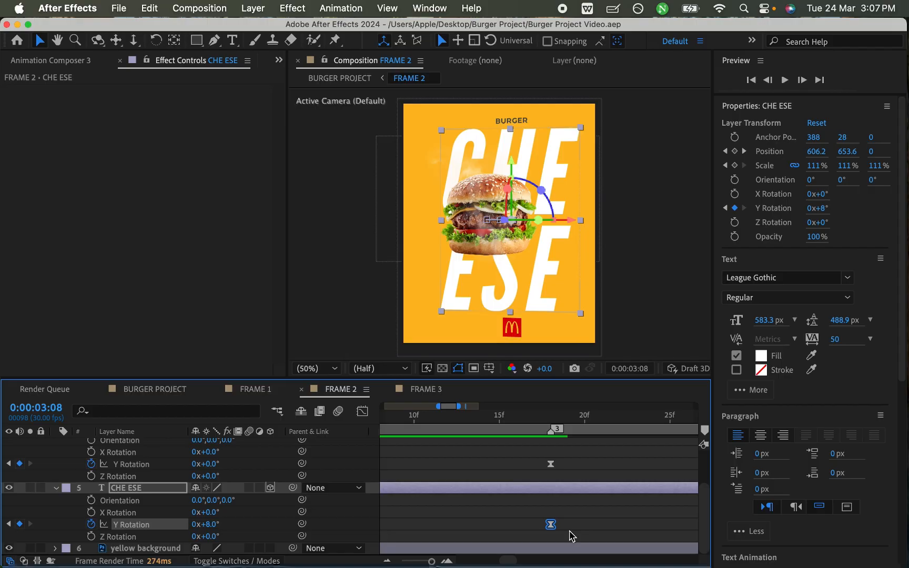
scroll(571, 536, "right", 8)
scroll(567, 536, "left", 3)
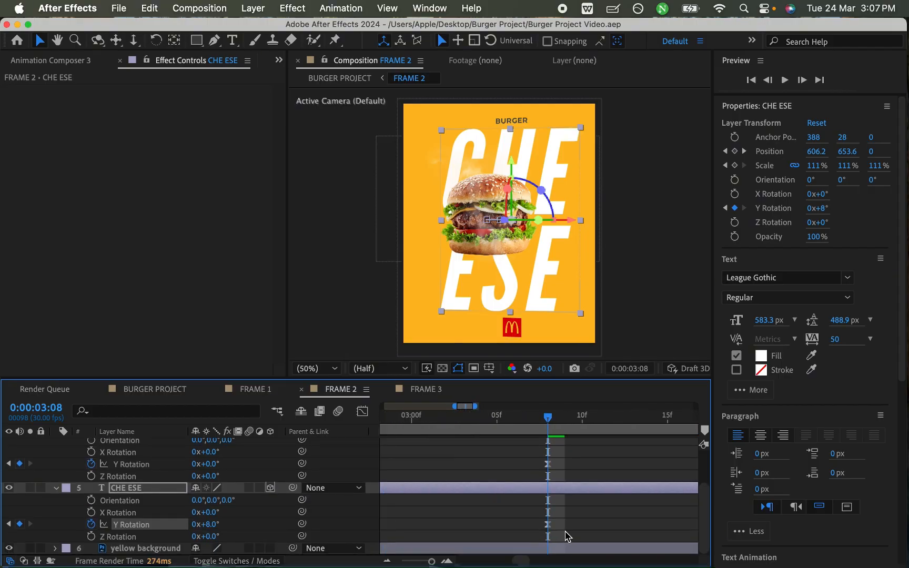
left_click_drag(538, 528, 564, 534)
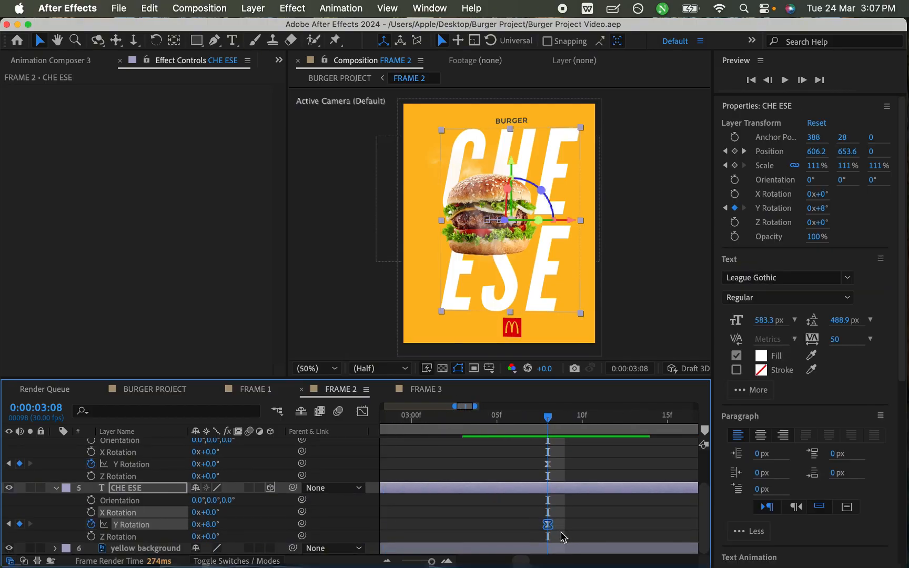
key("super+v")
key("super+s")
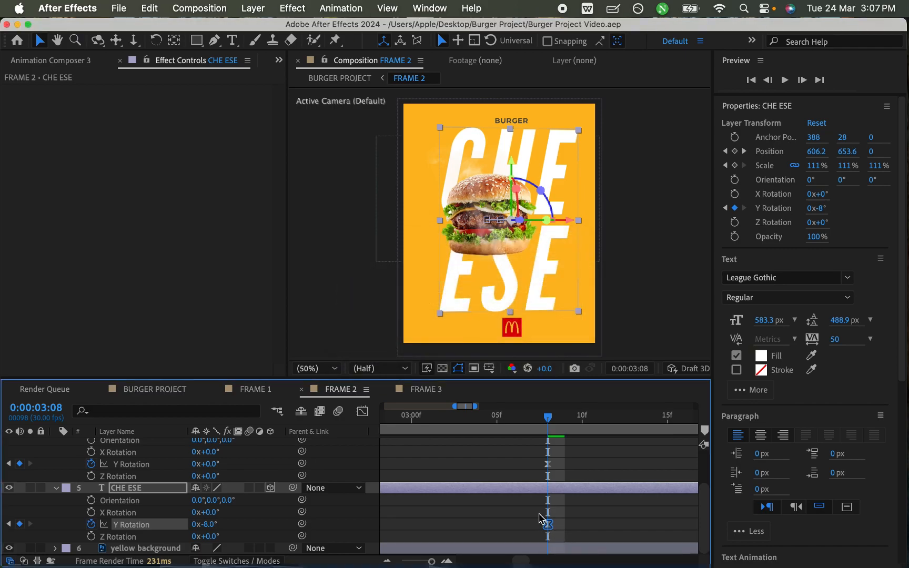
- Show only the Position keyframes of the burger and CHE ESE layers
key("minus")
key("minus")
key("minus")
scroll(537, 518, "up", 3)
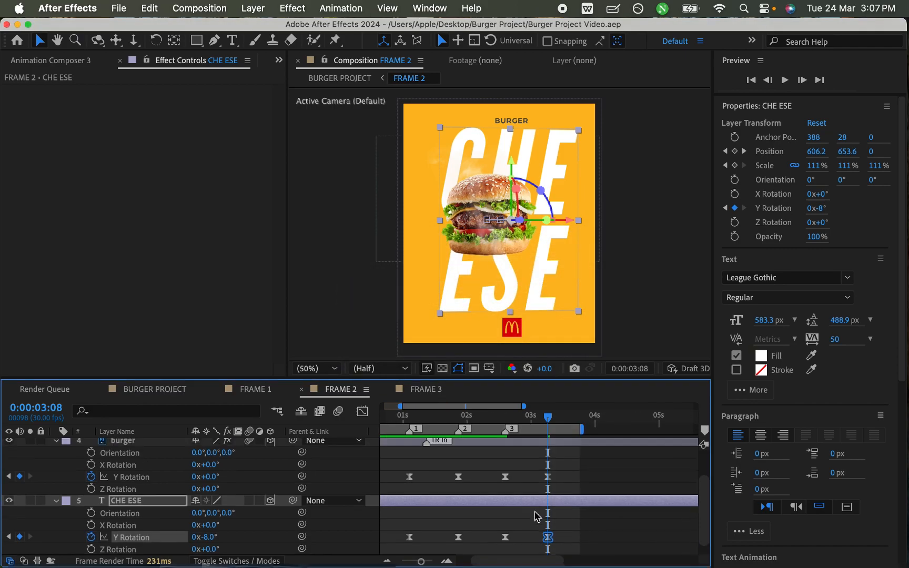
left_click(520, 467, "shift")
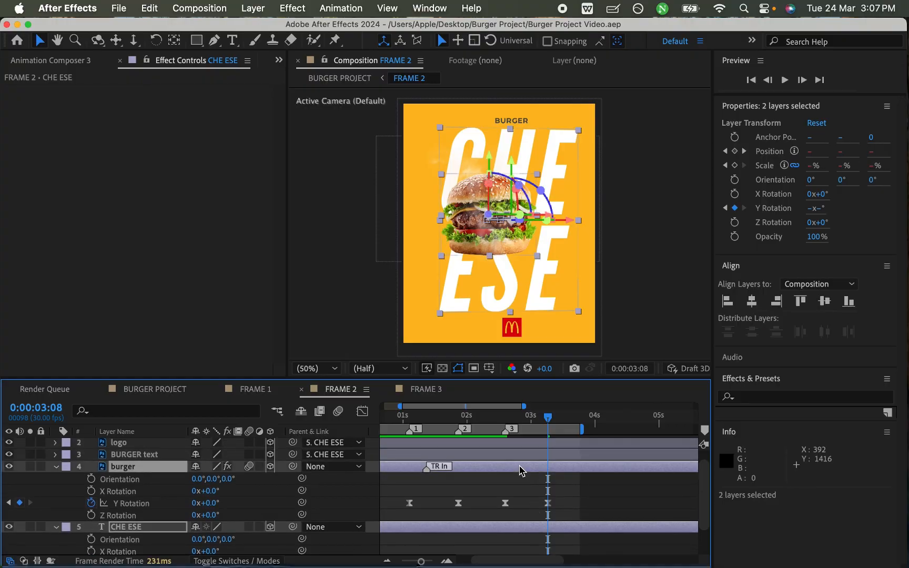
key("p")
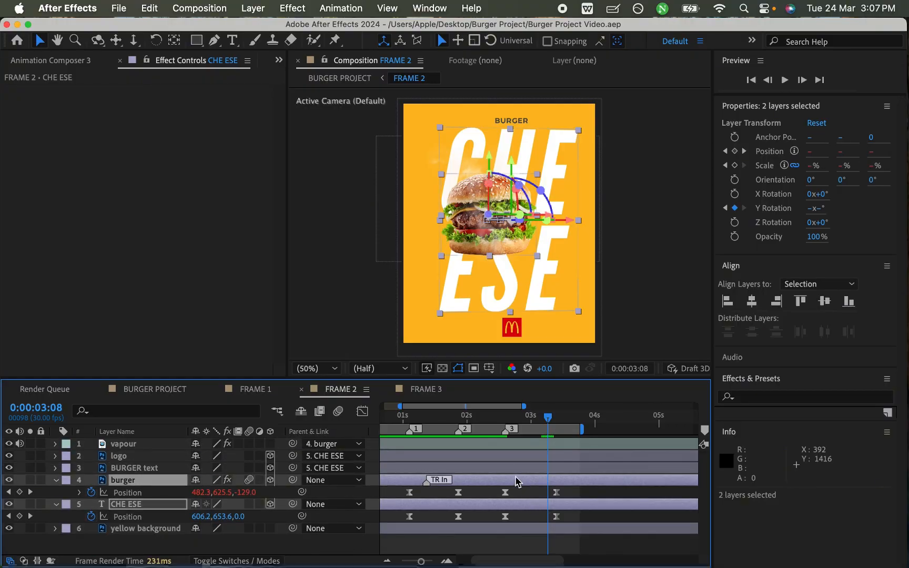
- Copy the burger layer's Position keyframe (579.5, 625.5, -129) at 0:00:02:18 onto its last keyframe at 0:00:03:12
left_click(506, 418)
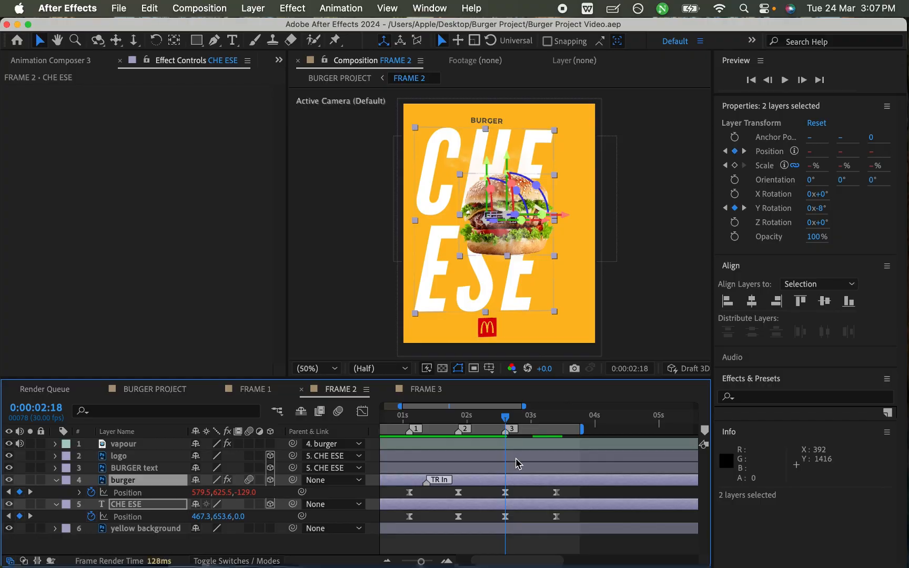
key("equal")
key("equal")
scroll(519, 499, "right", 1)
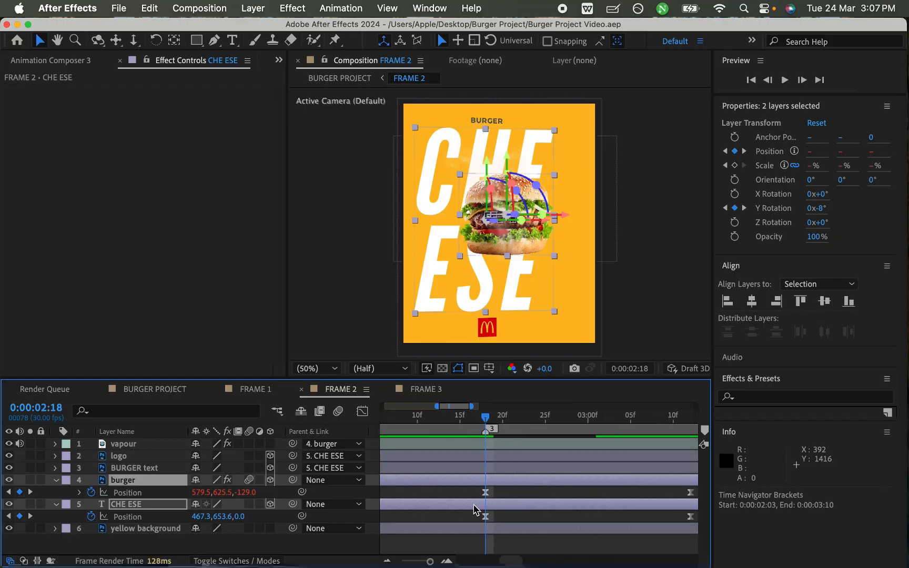
left_click(485, 493)
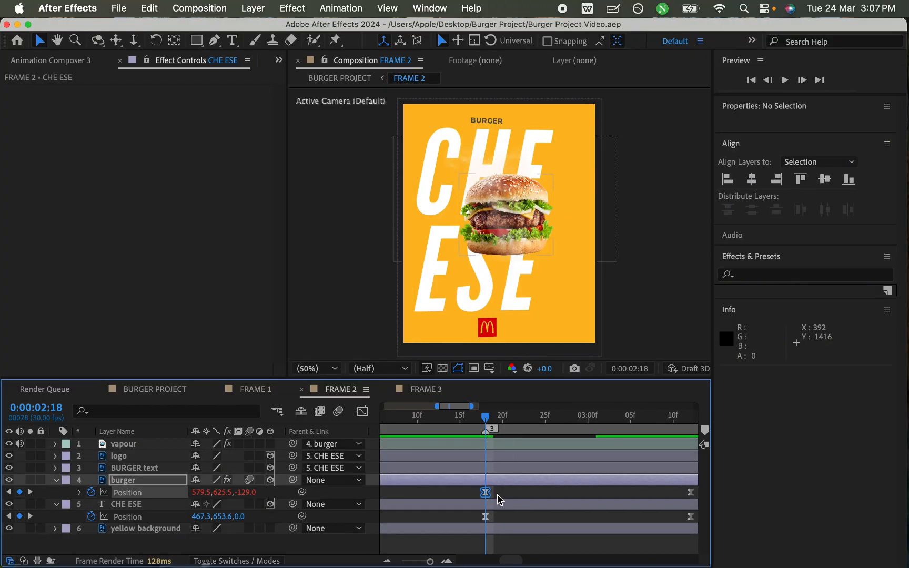
key("super+c")
left_click(691, 420)
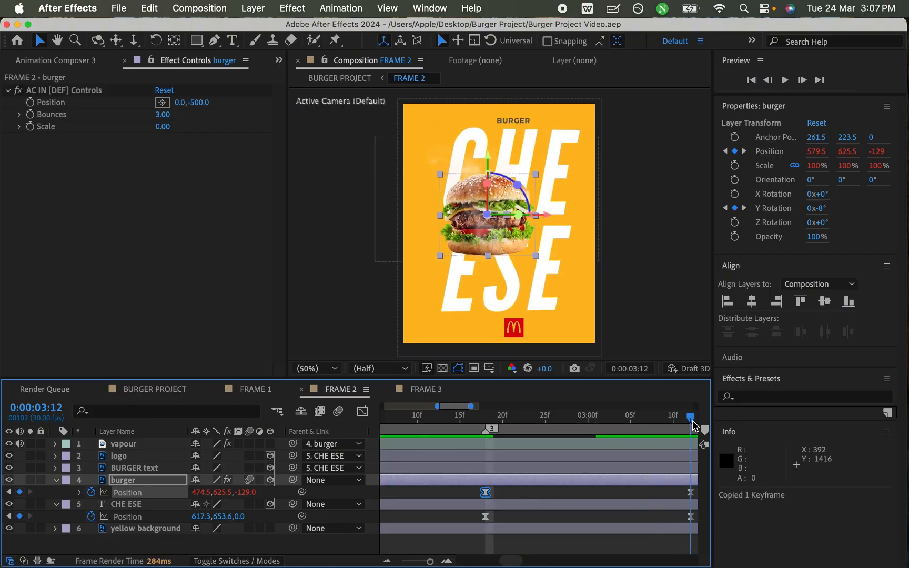
left_click(691, 494)
scroll(694, 495, "right", 8)
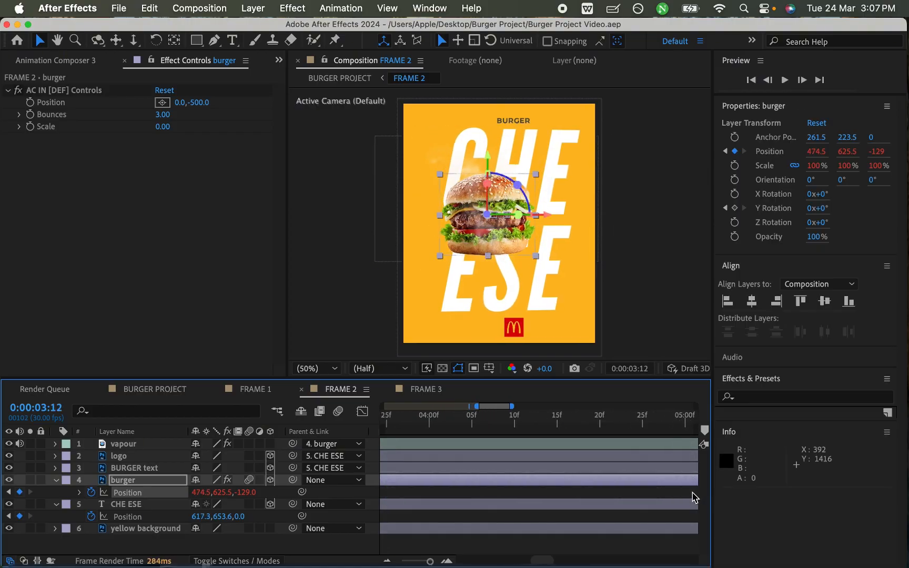
scroll(597, 510, "left", 4)
scroll(597, 510, "left", 3)
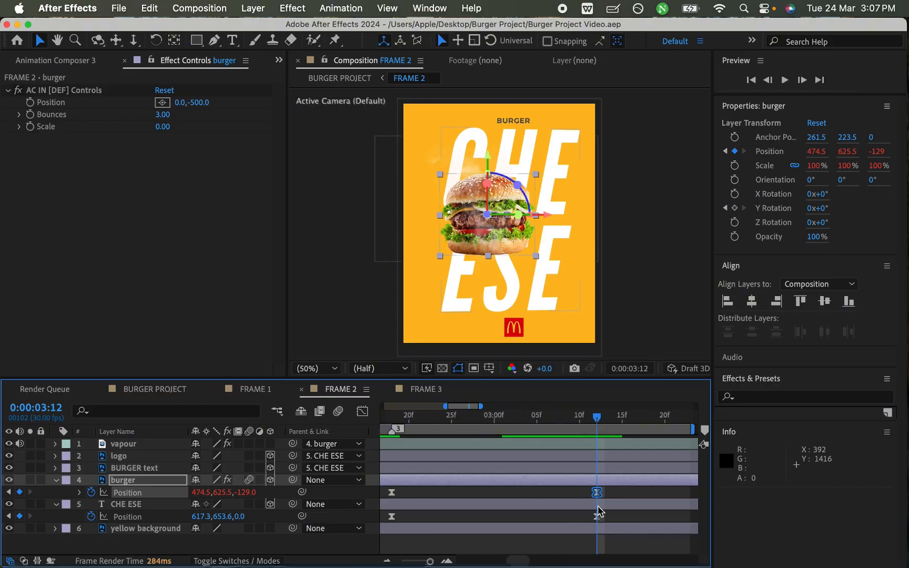
key("super+v")
scroll(526, 518, "left", 3)
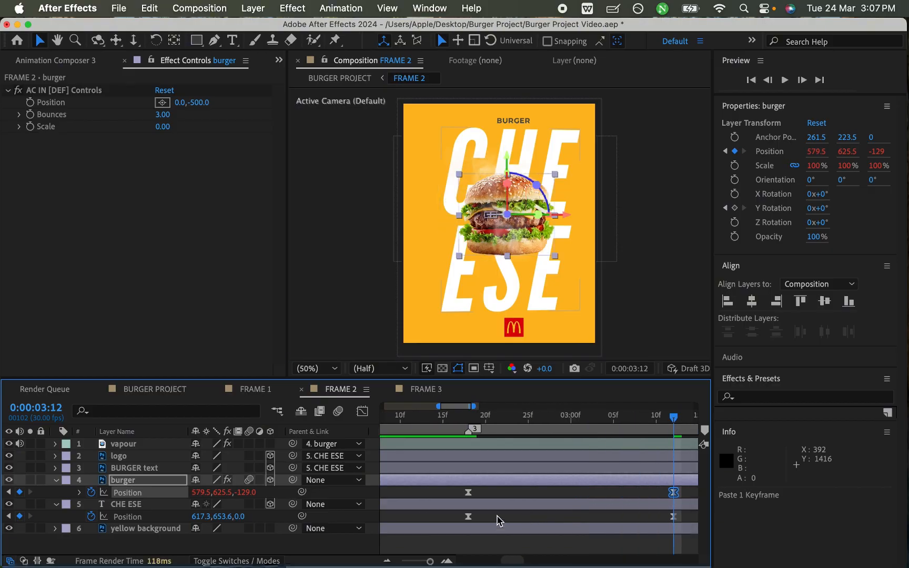
- Copy the CHE ESE layer's Position keyframe (467.3, 653.6, 0) at marker 3 onto its last keyframe at 0:00:03:12 and save
left_click(467, 517)
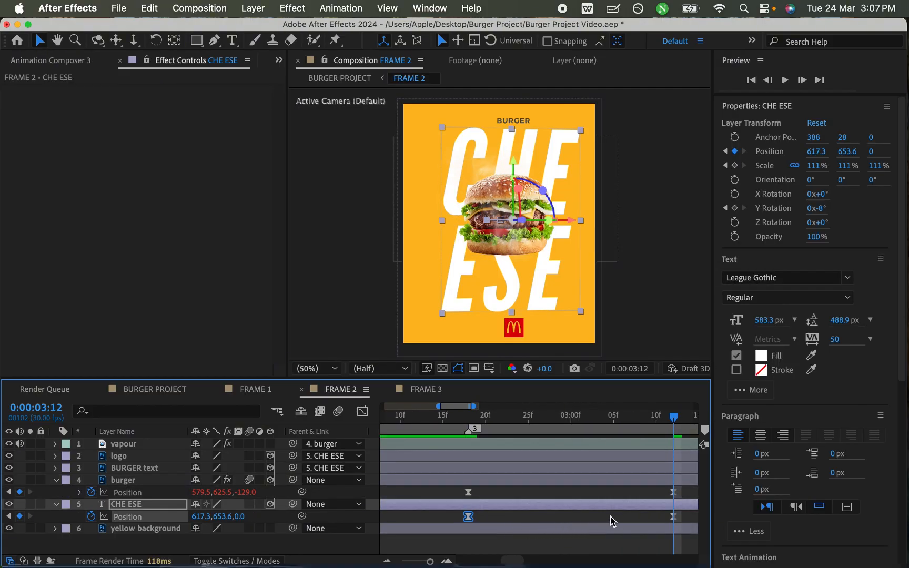
left_click(666, 520)
left_click(674, 517)
key("super+v")
key("super+s")
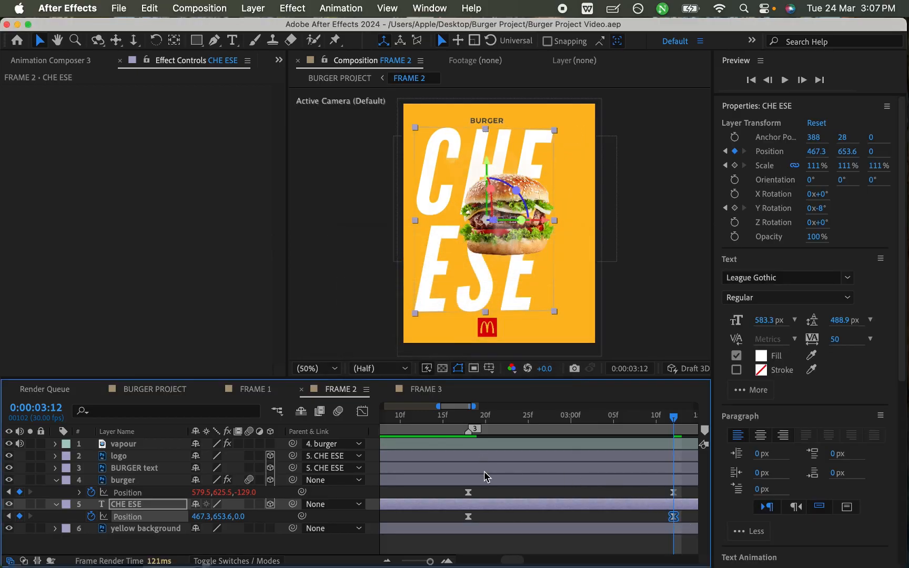
- Copy the CHE ESE layer's Position keyframe (545.3, 653.6, 0) at marker 1 onto its last keyframe at 0:00:03:12
scroll(512, 470, "down", 5)
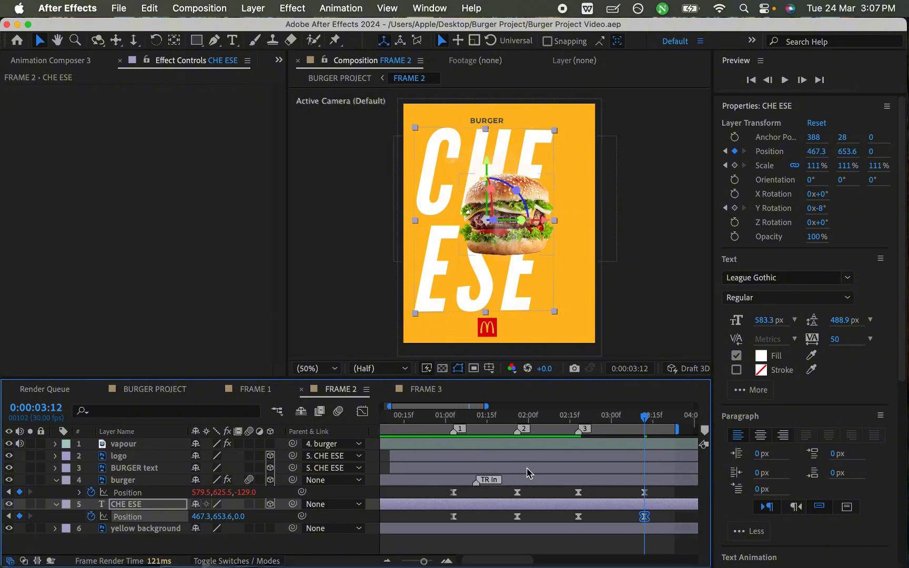
left_click(453, 517)
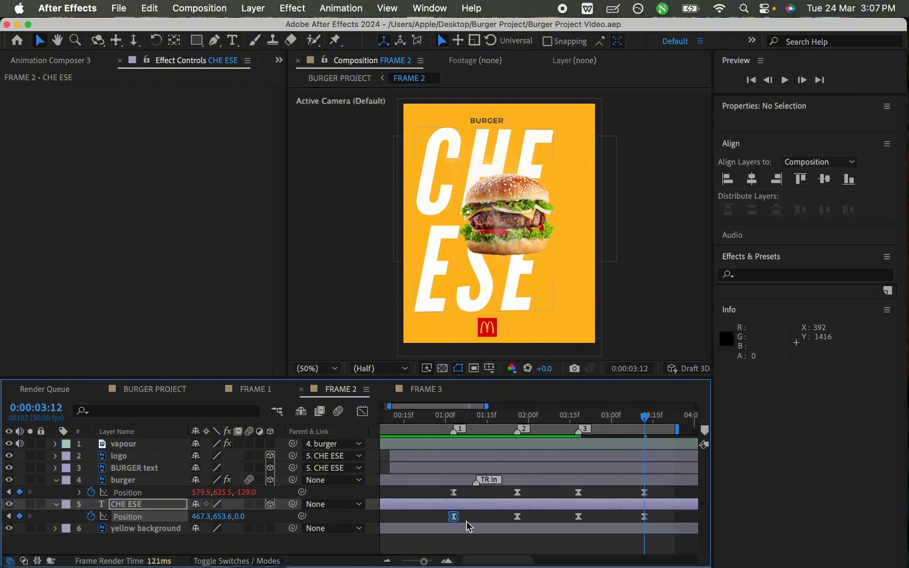
left_click(645, 517)
key("super+v")
- Copy the burger layer's Position keyframe (510.5, 625.5, -129) at marker 1 onto its last keyframe at 0:00:03:12 and save
left_click(452, 493)
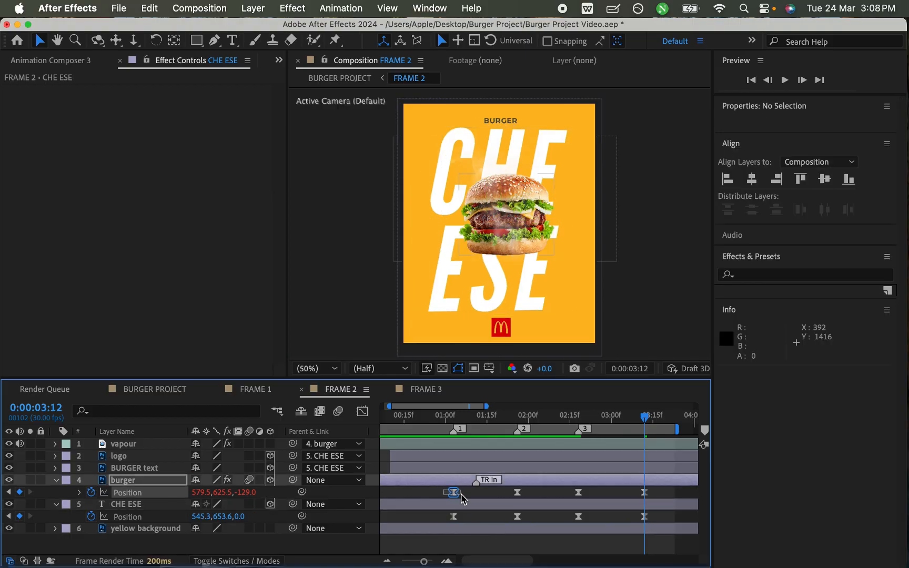
left_click(645, 492)
key("super+v")
key("super+s")
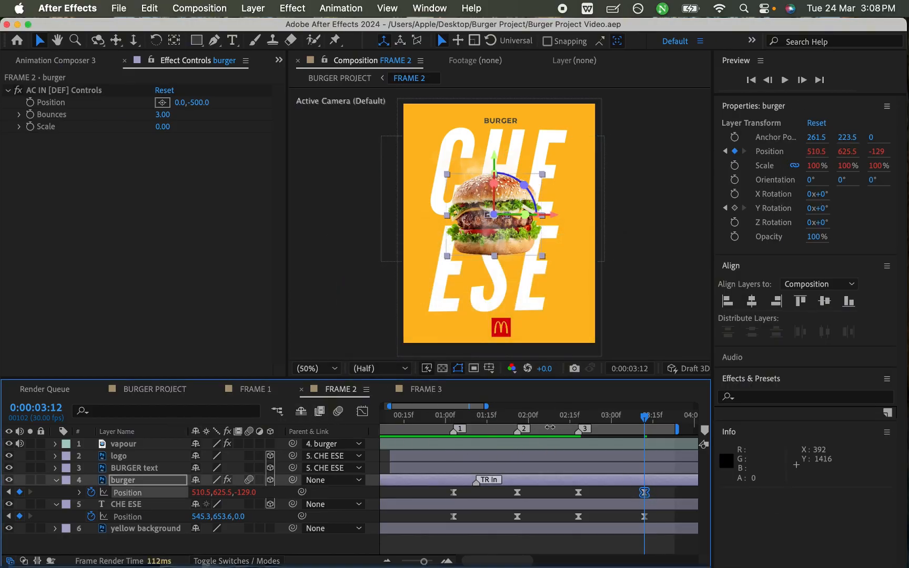
- Scrub through FRAME 2's ending, preview the logo transition in BURGER PROJECT from 0:00:04:06, and save
left_click_drag(465, 424, 651, 438)
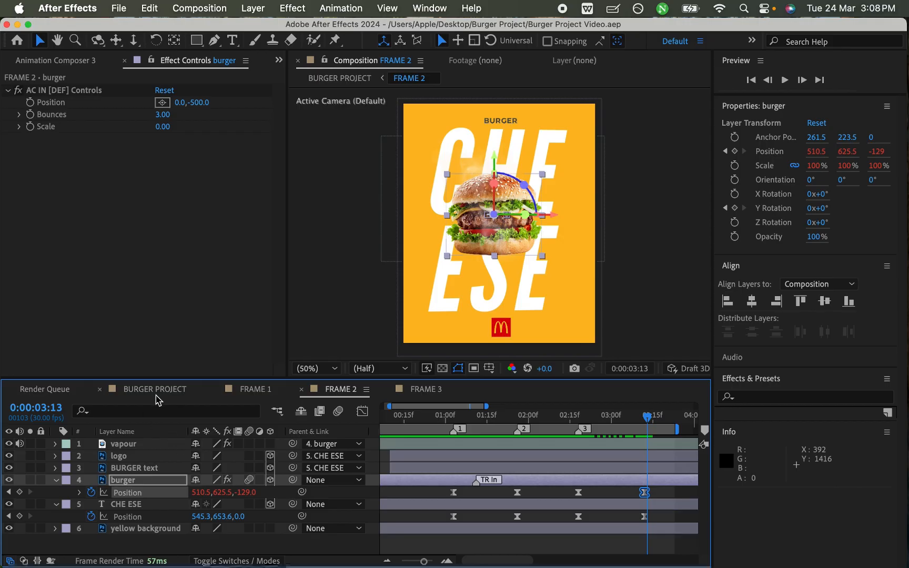
left_click(155, 391)
left_click_drag(436, 420, 493, 418)
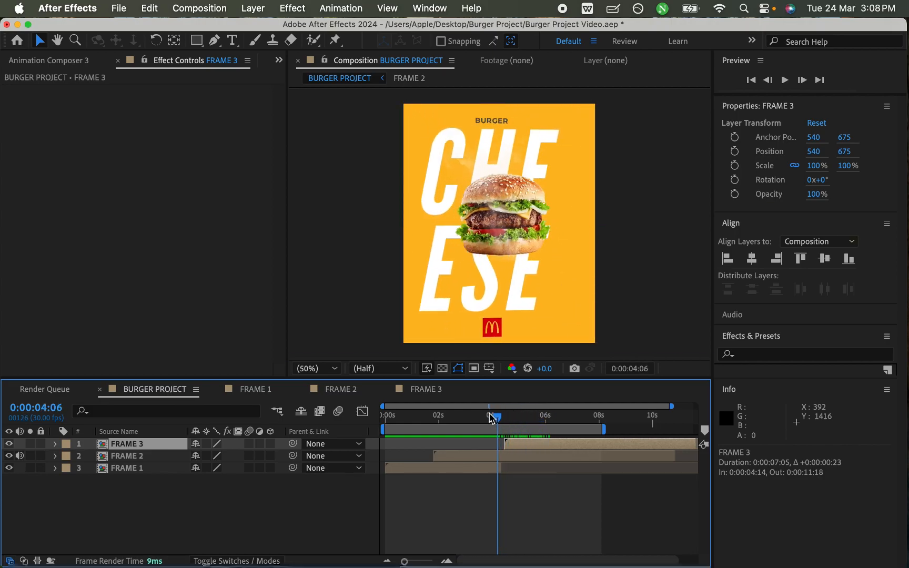
key("space")
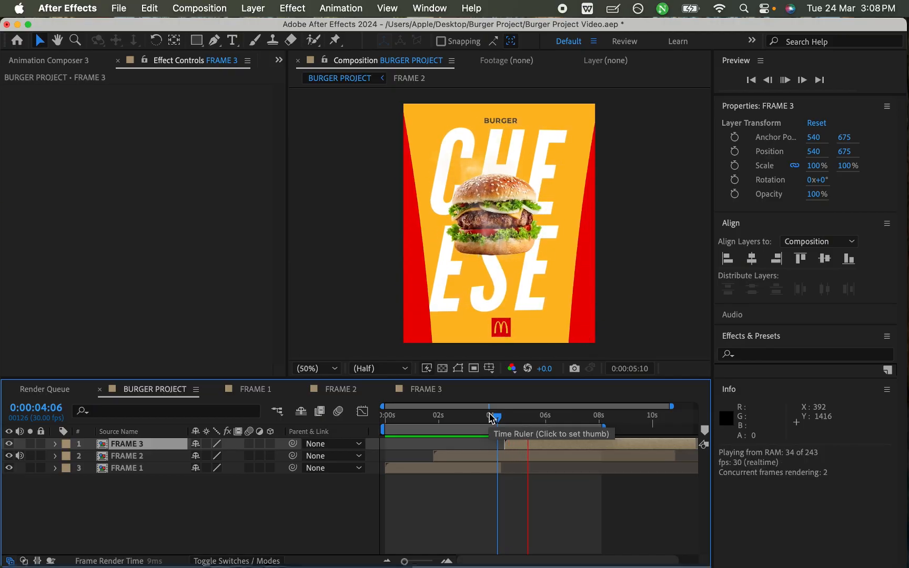
key("super+s")
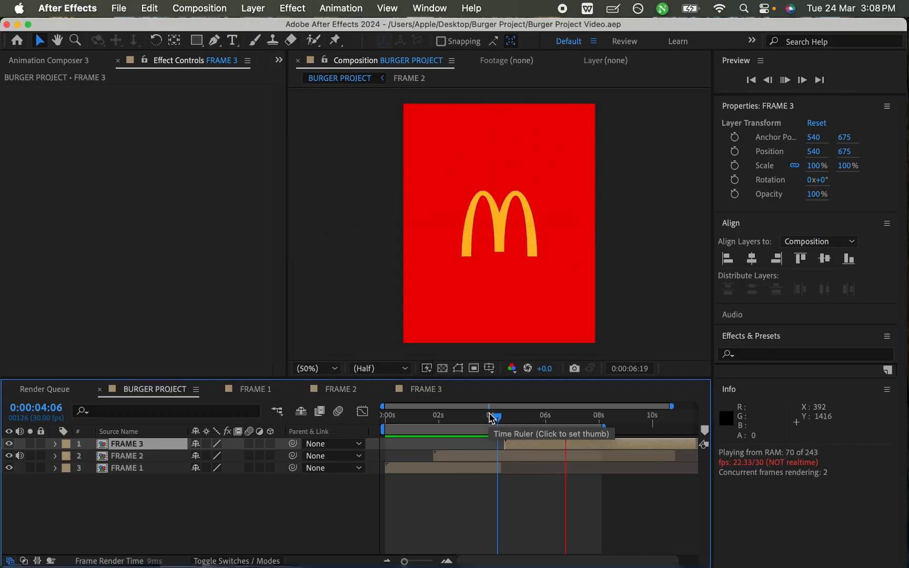
key("space")
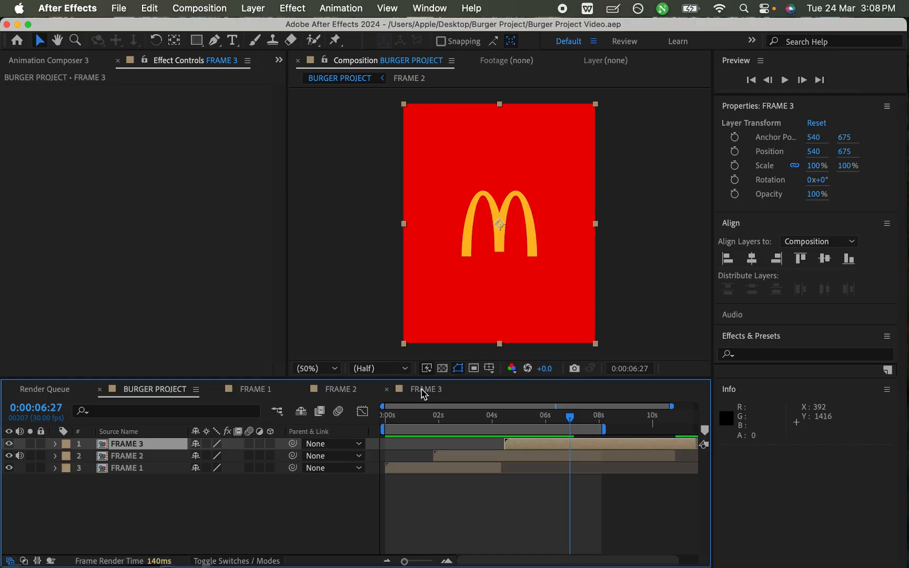
- Shift the McDonald's symbol layer in FRAME 3 to start at 0:00:02:05 and save
left_click(423, 391)
left_click(465, 467)
left_click_drag(432, 449, 449, 453)
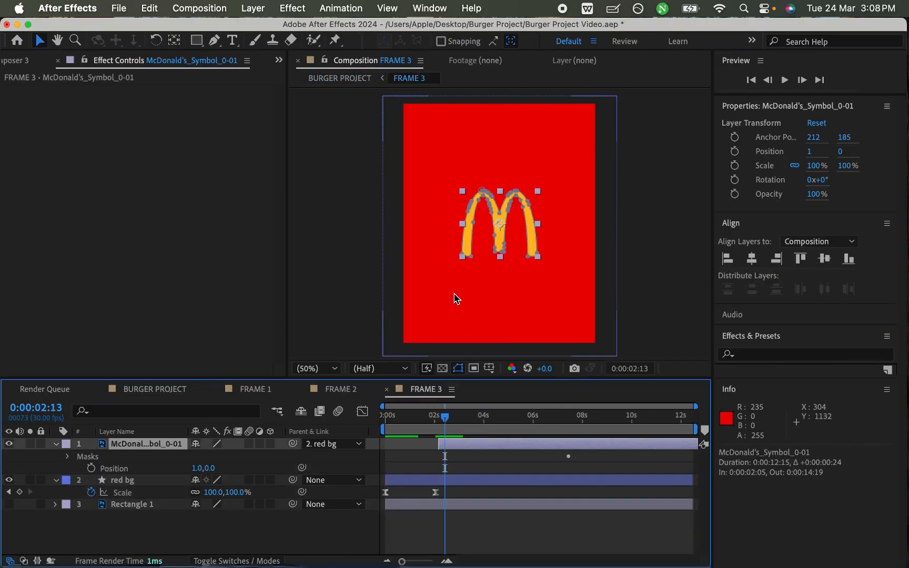
key("super+s")
- Preview the burger-to-logo transition in BURGER PROJECT repeatedly from between 0:00:04:06 and 0:00:04:13 to check the logo timing
left_click(163, 394)
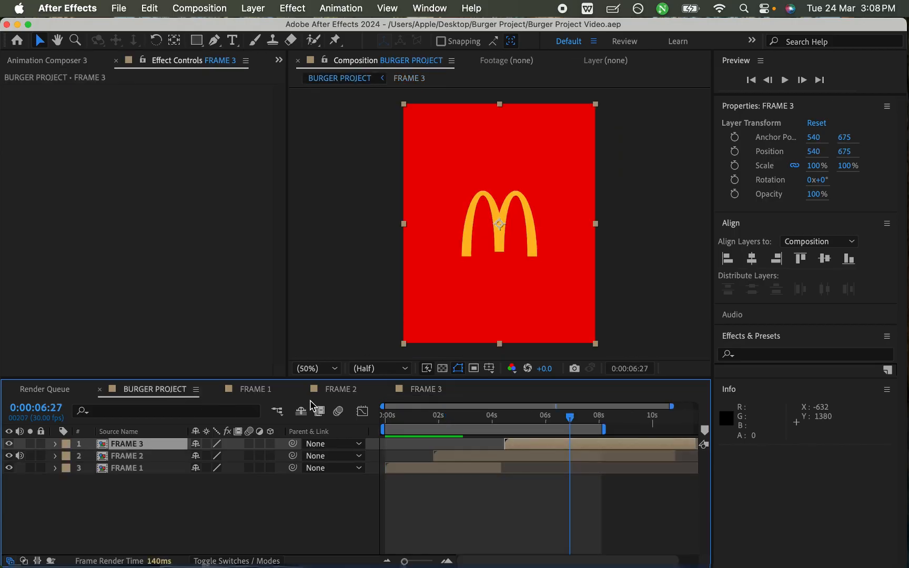
left_click(499, 418)
key("space")
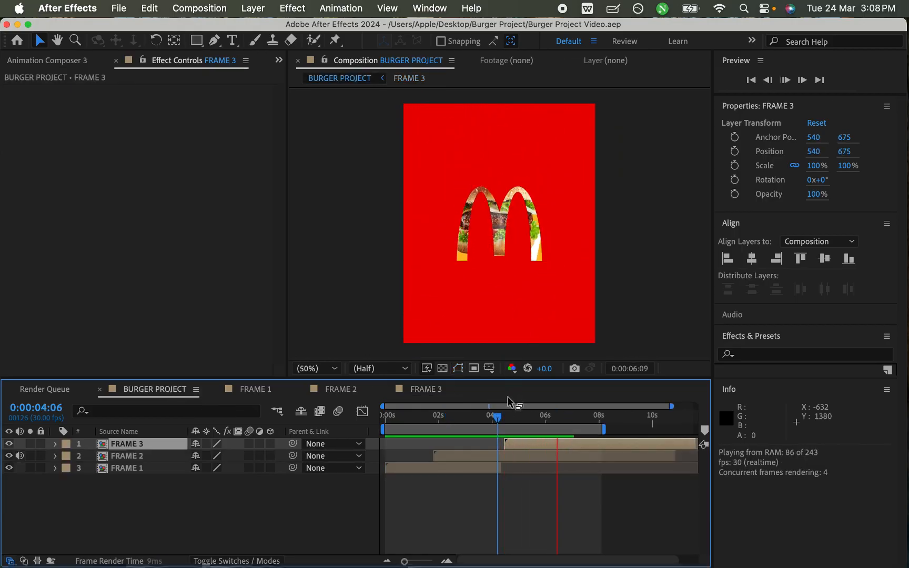
key("space")
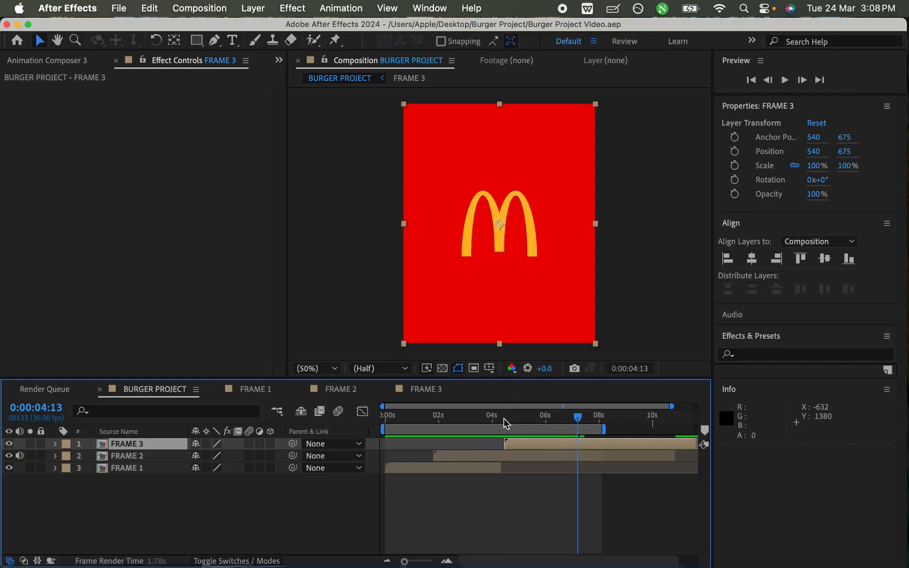
left_click(504, 421)
key("space")
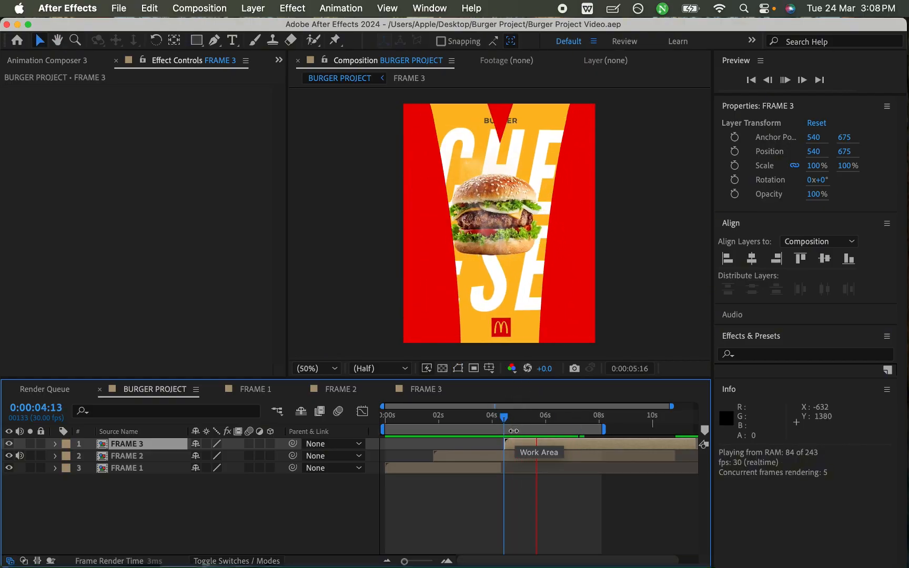
key("space")
left_click(498, 420)
key("space")
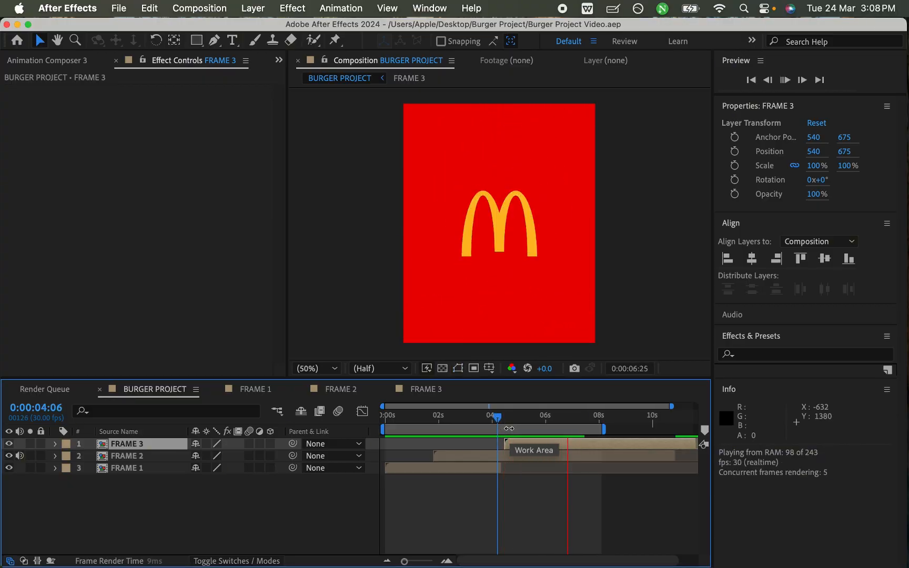
left_click(503, 421)
key("space")
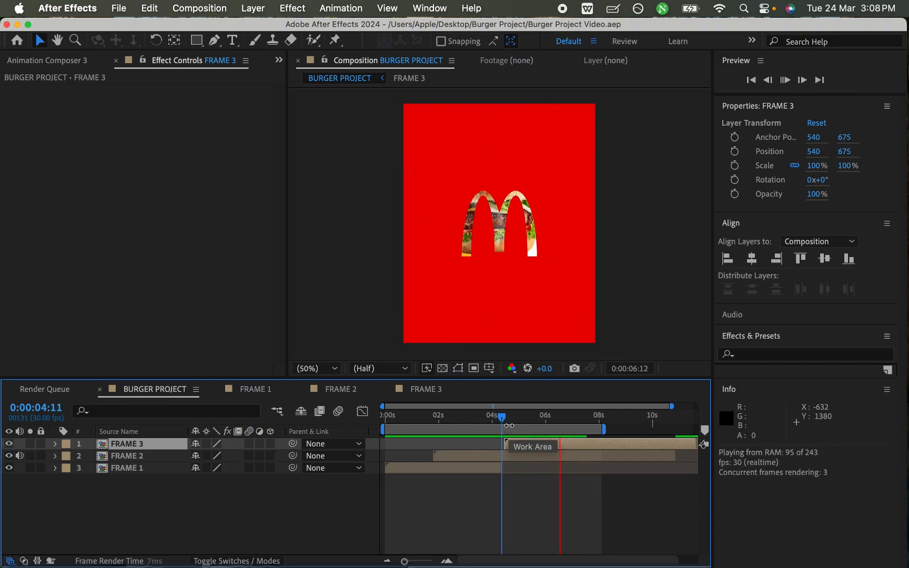
key("space")
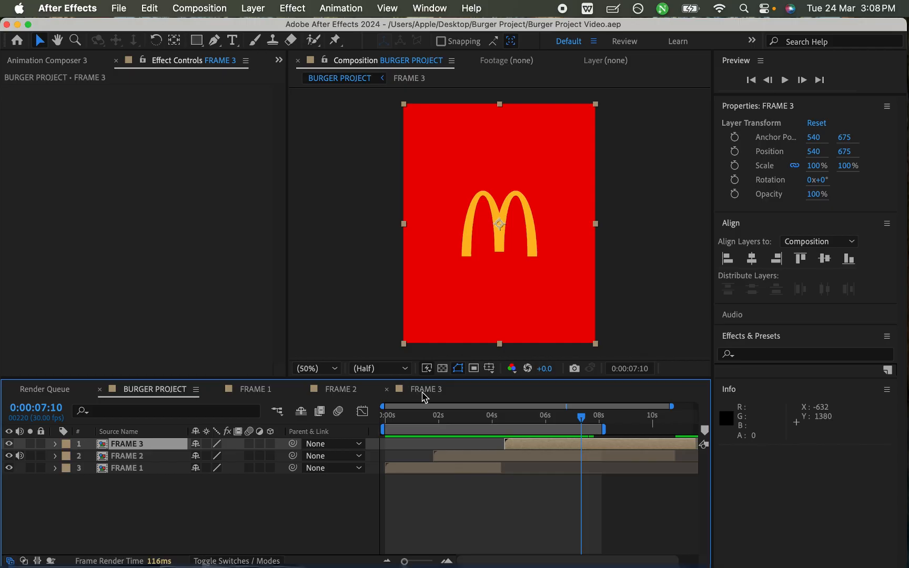
- Lengthen the outgoing ease of the red bg layer's first Scale keyframe in FRAME 3's speed graph and save
left_click(423, 389)
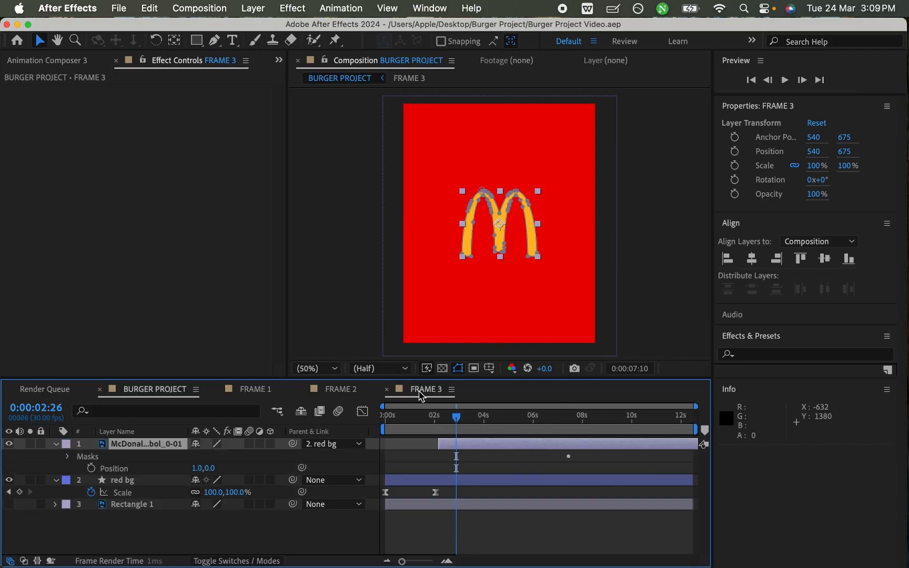
left_click(435, 493)
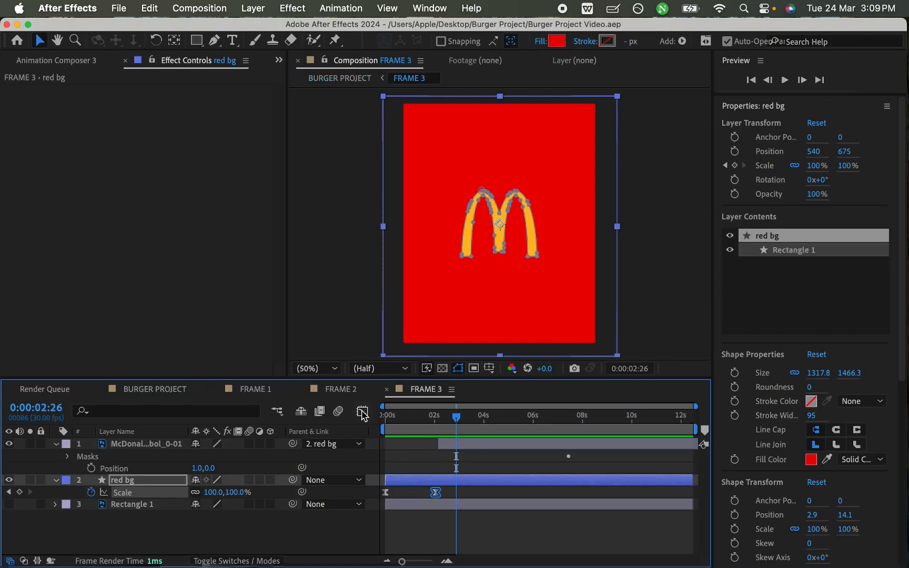
left_click(363, 413)
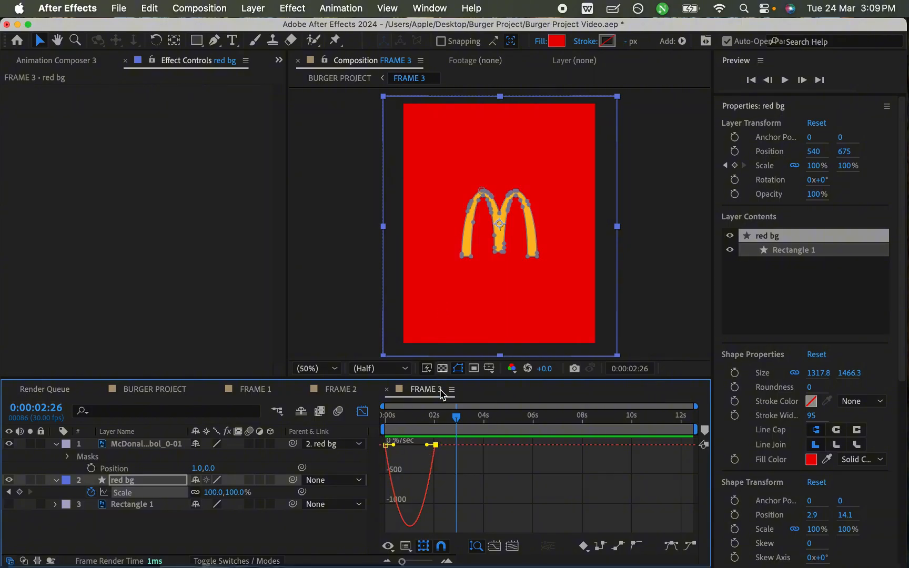
left_click_drag(393, 445, 404, 445)
key("super+s")
- Preview FRAME 3 from the start to check the red bg layer's scale easing
key("Home")
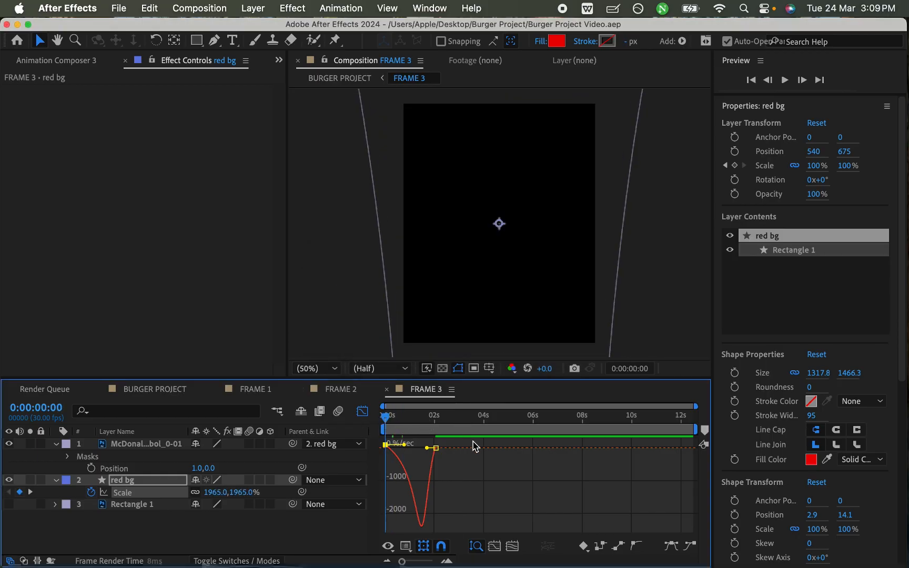
key("space")
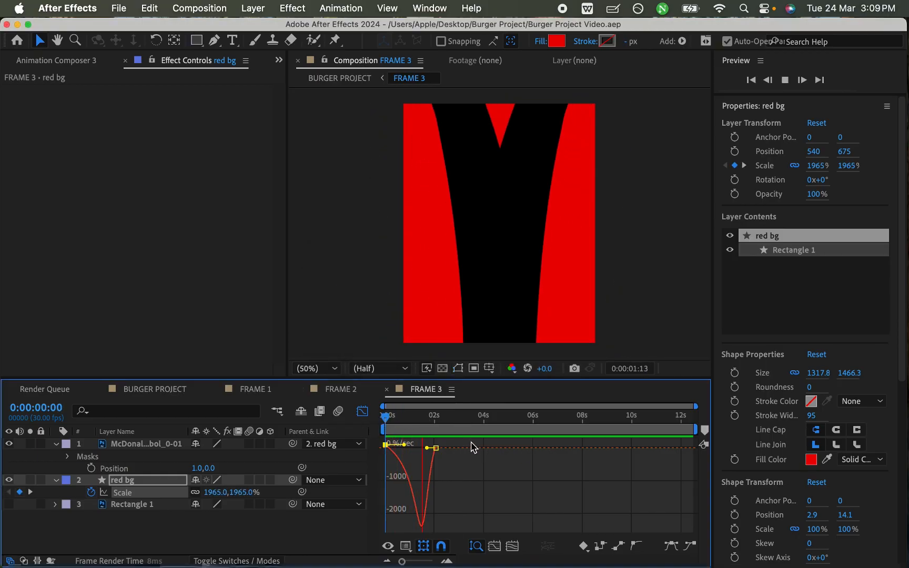
key("space")
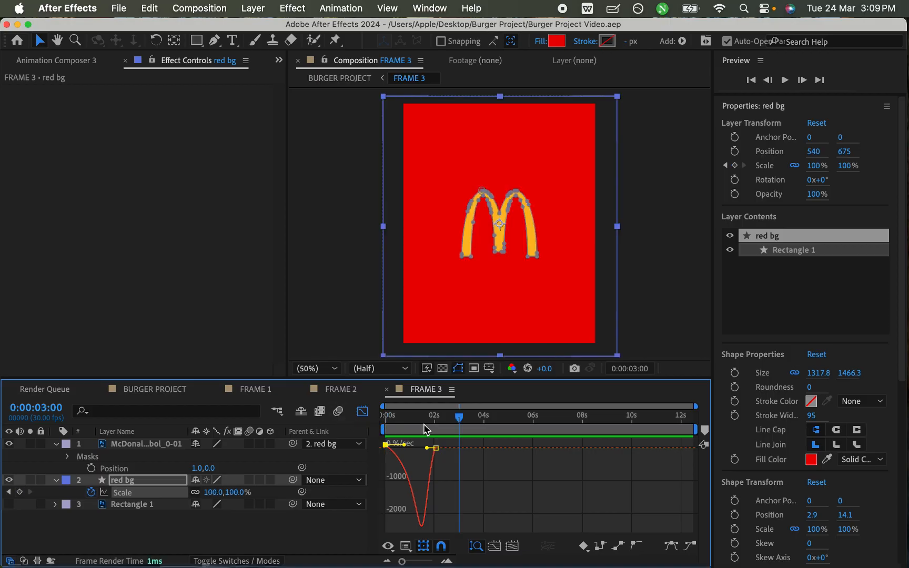
- Preview the revised logo transition in BURGER PROJECT several times from around 0:00:04:00, and return to FRAME 3
left_click(169, 389)
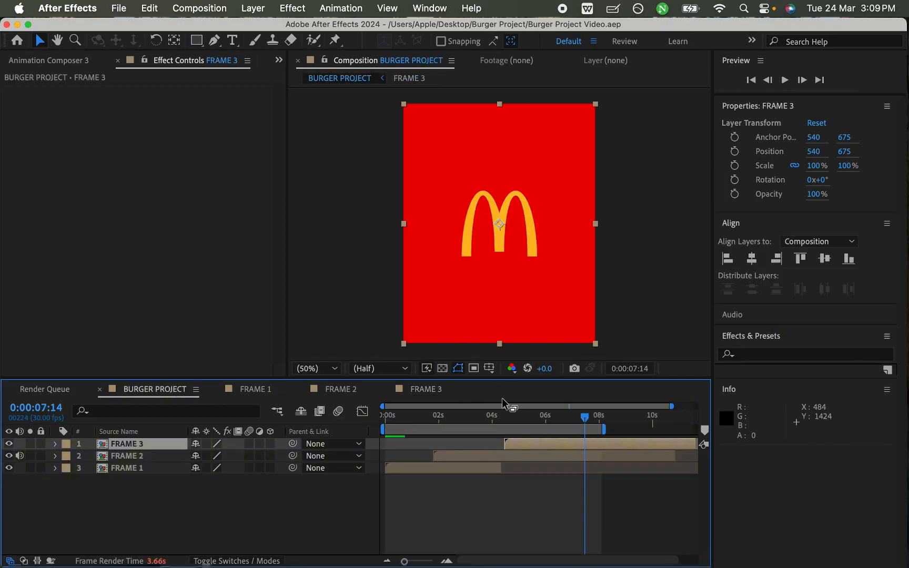
left_click(493, 416)
key("space")
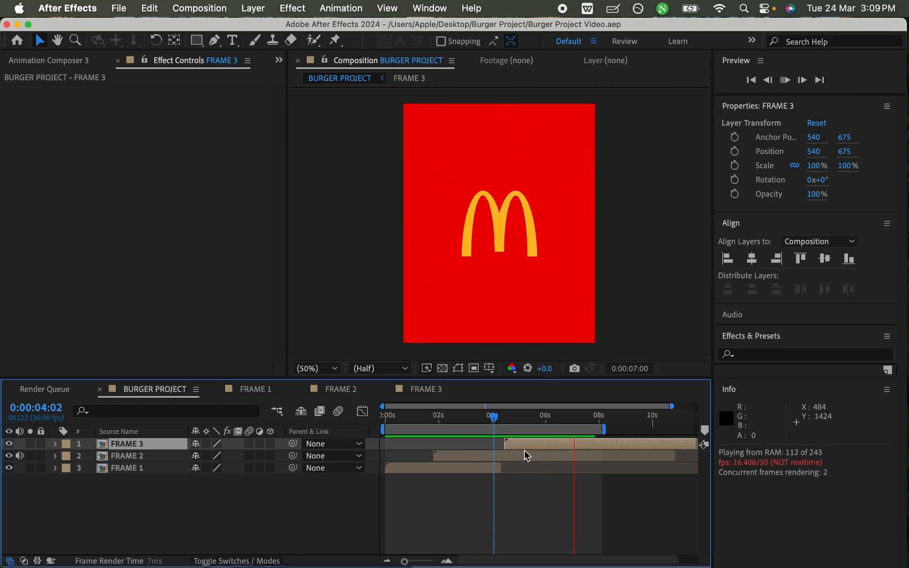
left_click(487, 417)
key("space")
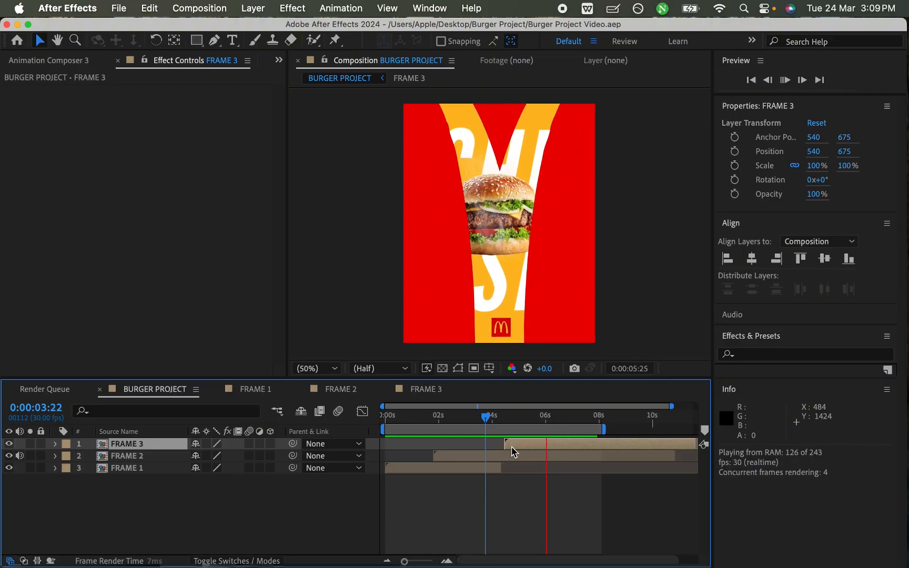
key("space")
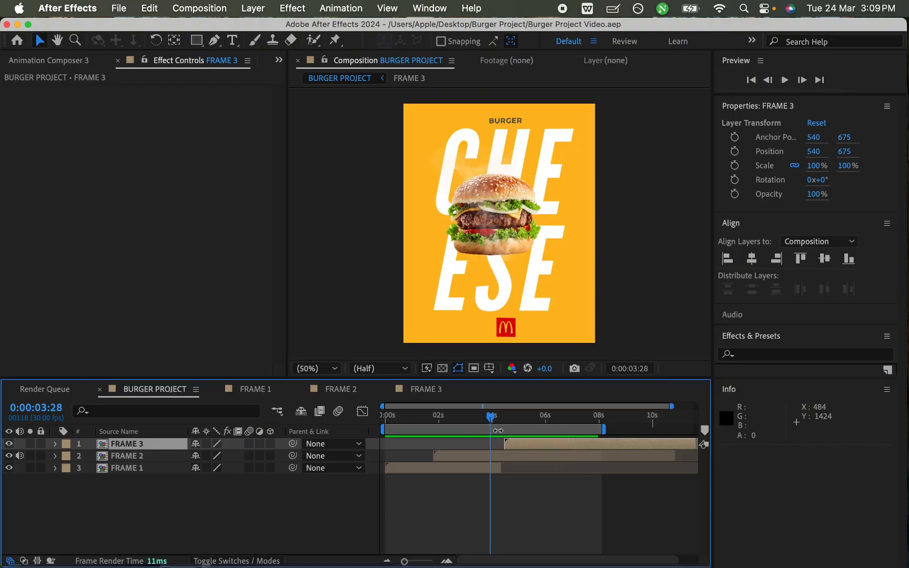
key("space")
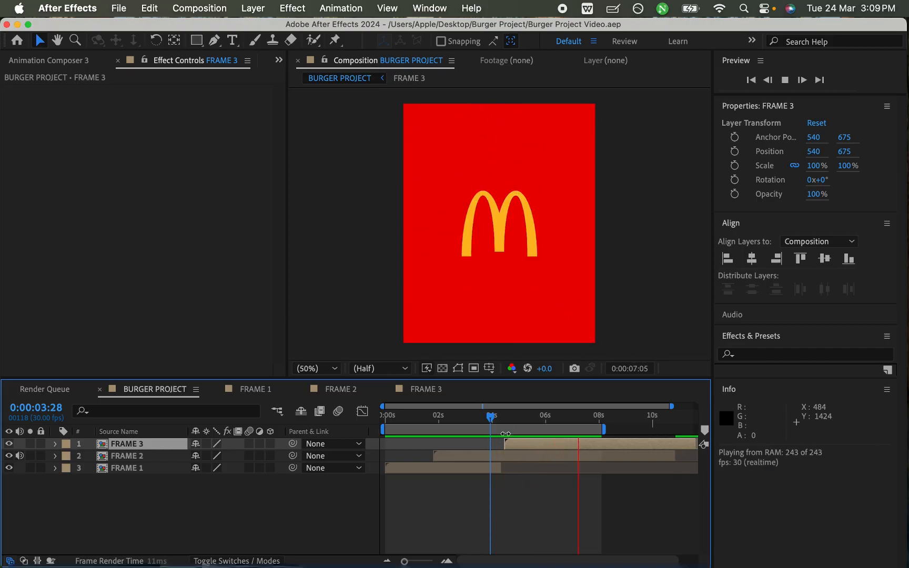
left_click(491, 417)
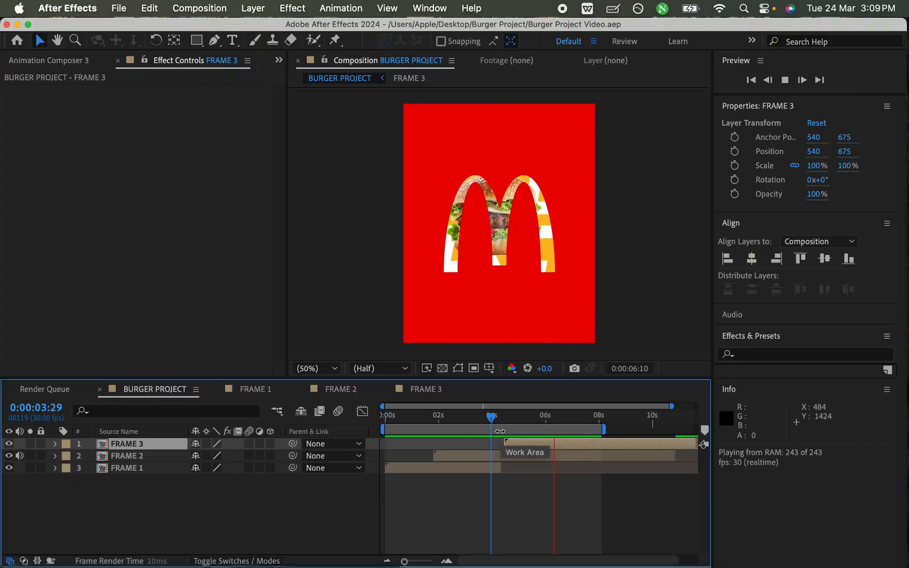
key("space")
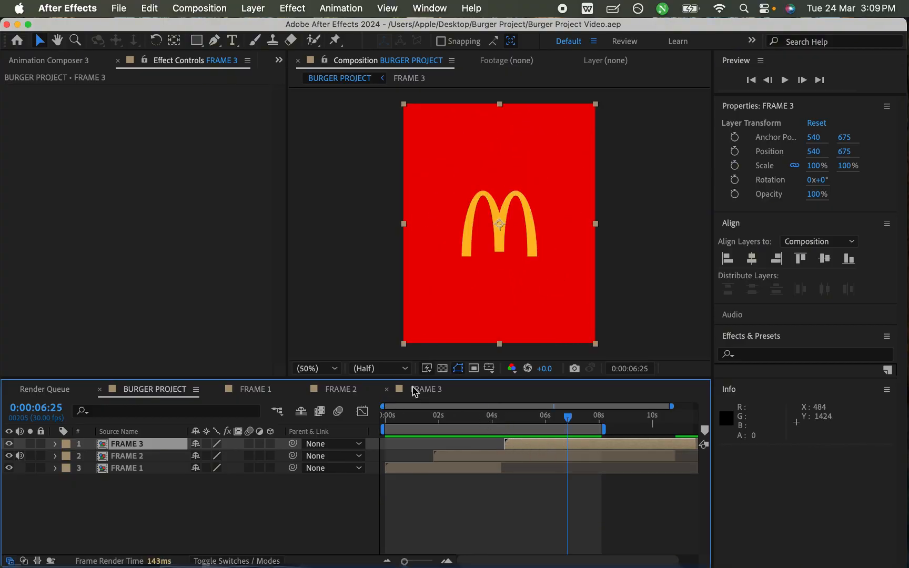
left_click(489, 416)
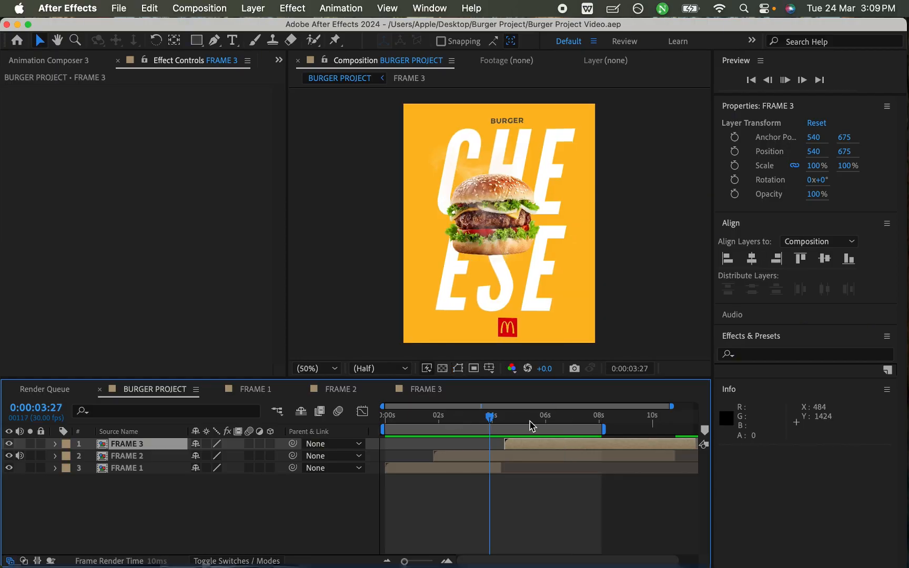
key("space")
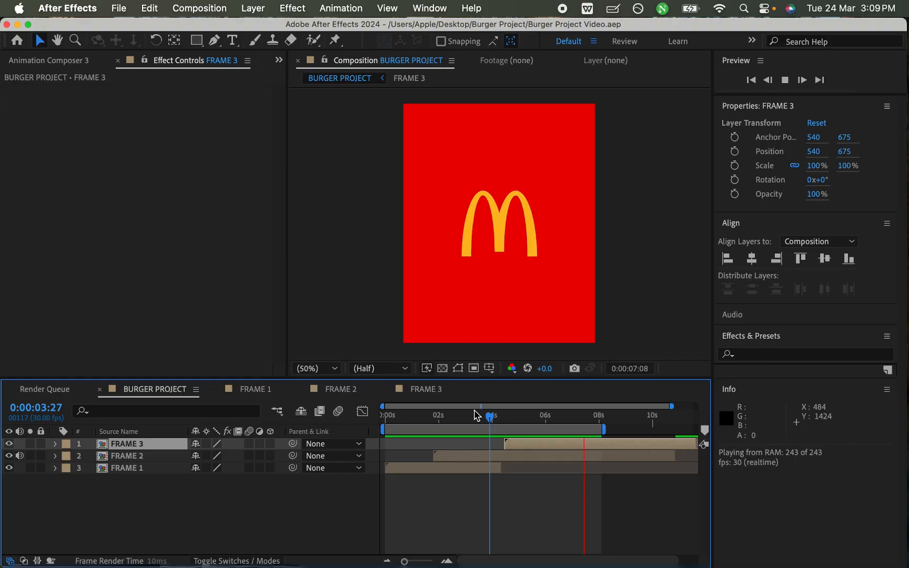
key("space")
left_click(419, 392)
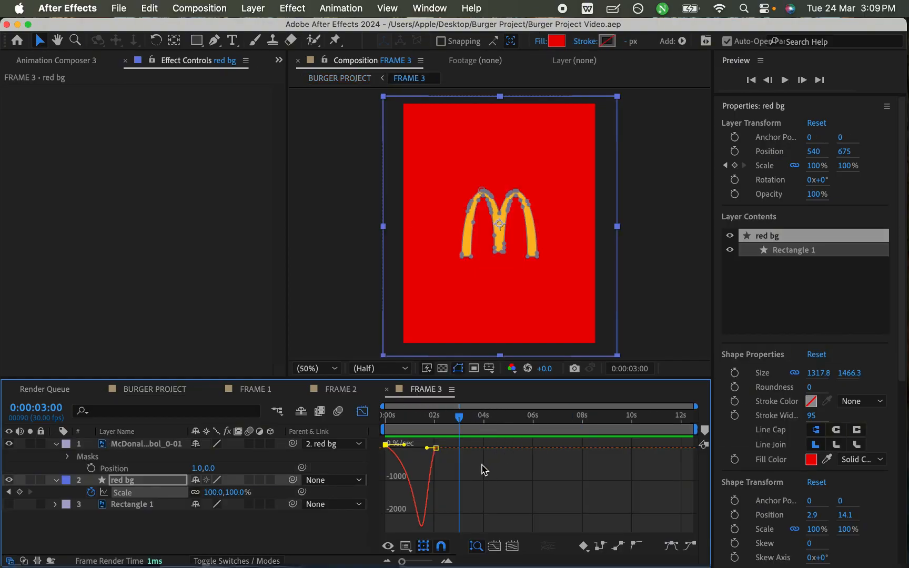
- Leave the graph view, save, and shift the McDonald's logo layer in FRAME 3 earlier so it starts at 0:00:01:23
left_click(368, 412)
left_click(471, 464)
key("super+s")
left_click_drag(437, 415, 470, 415)
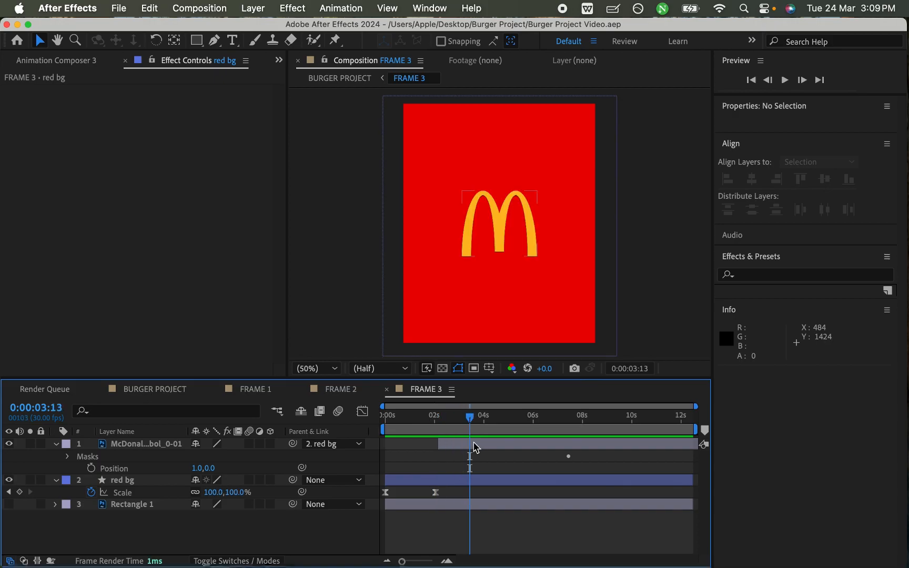
left_click(476, 447)
left_click(441, 468)
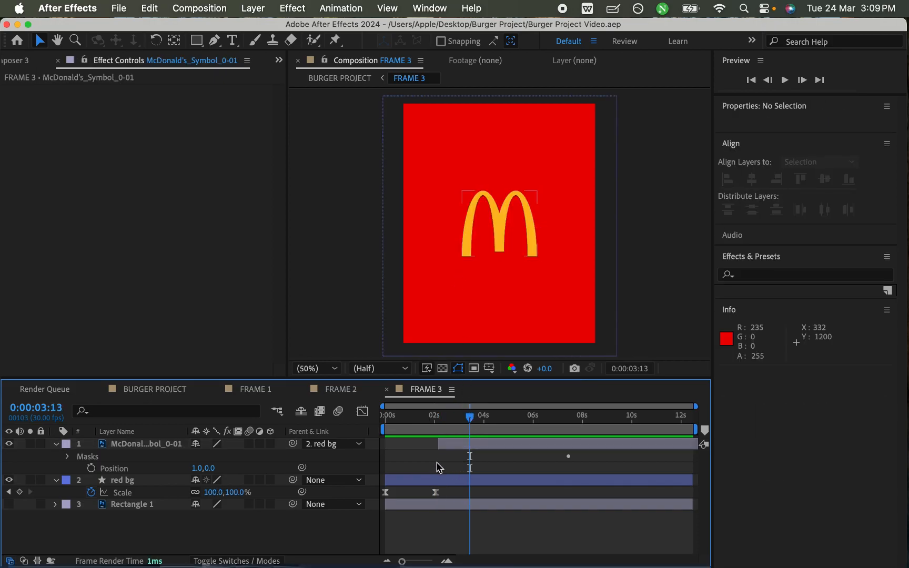
left_click(479, 444)
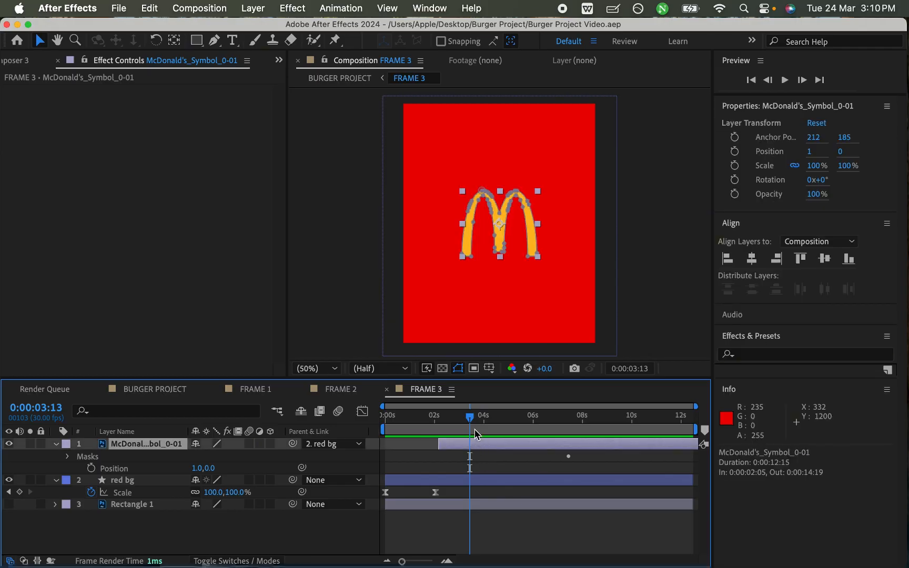
left_click_drag(457, 448, 448, 447)
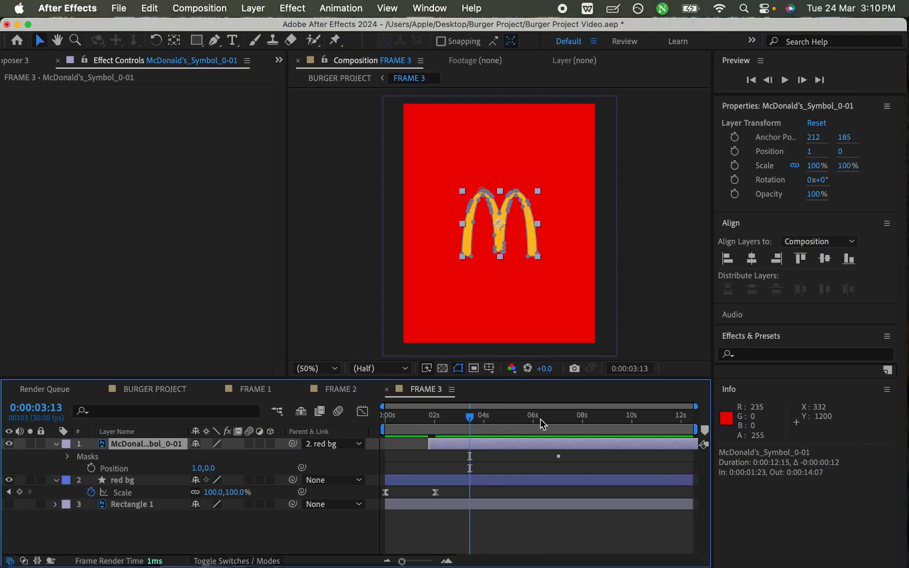
- End FRAME 3's work area at 0:00:06:09 and return the playhead to the start
left_click(541, 418)
key("n")
left_click_drag(452, 419, 374, 425)
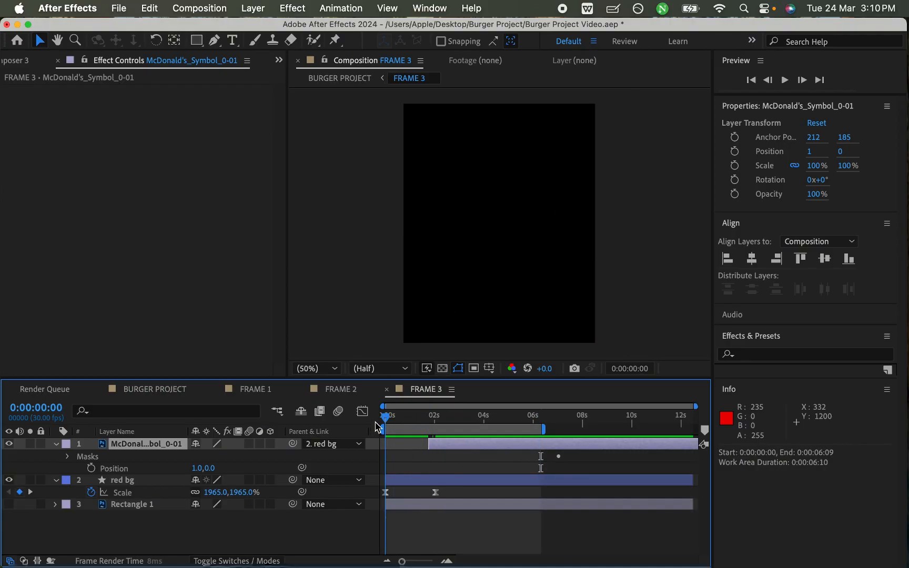
- Apply the Linear Wipe transition effect to the McDonald's logo layer with the playhead at 0:00:01:29, and save
key("equal")
key("equal")
left_click_drag(540, 420, 579, 416)
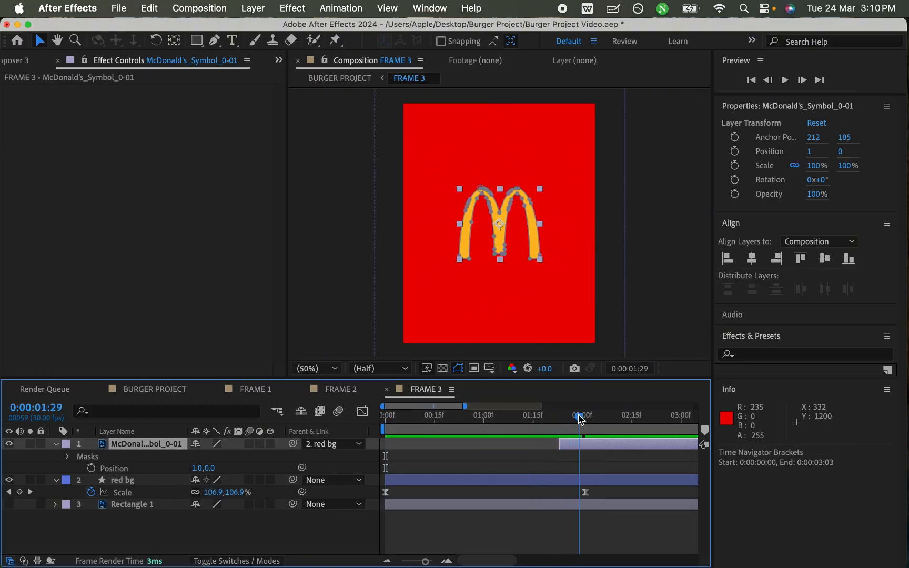
key("super+s")
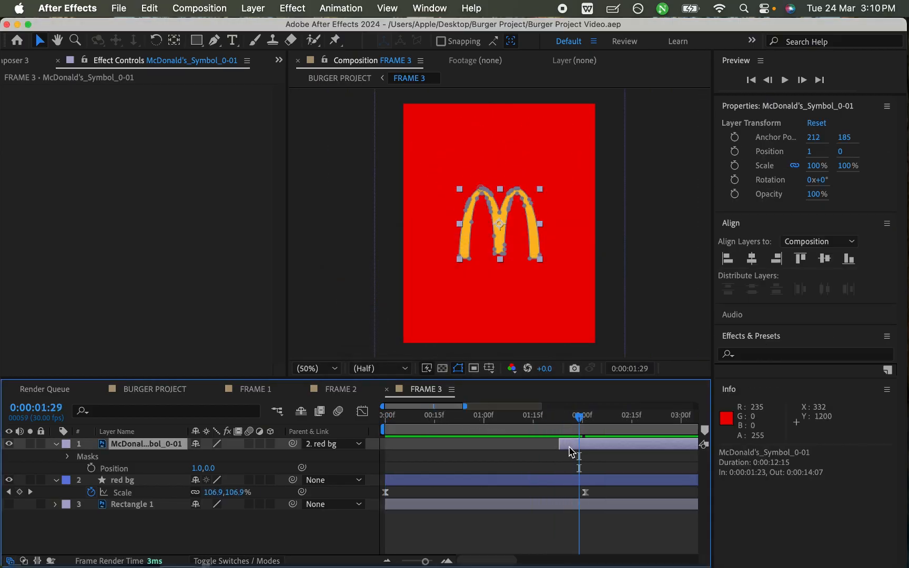
left_click(749, 355)
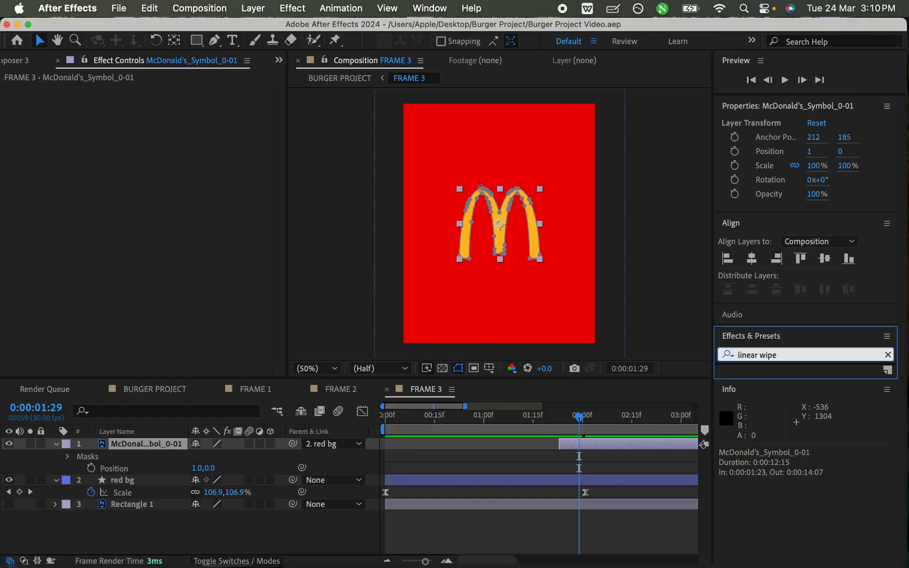
key("Return")
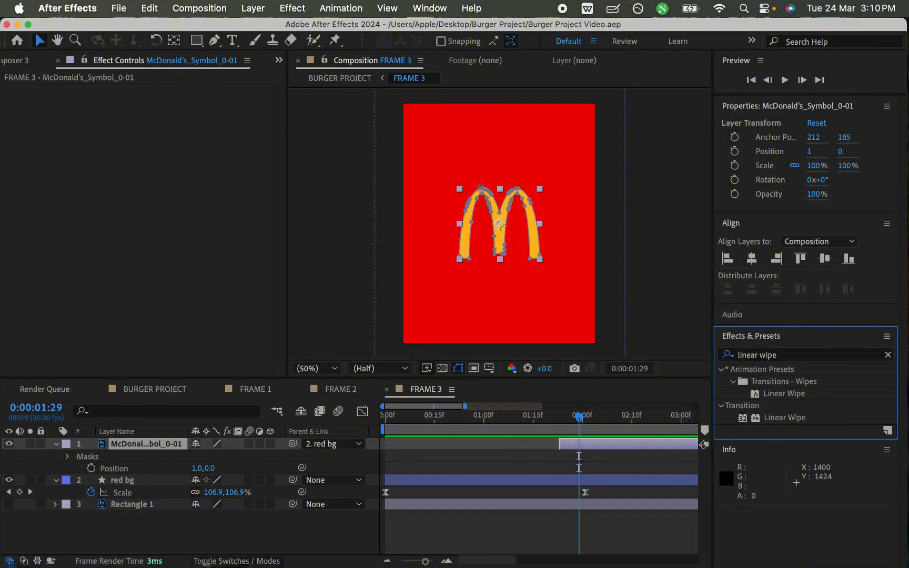
double_click(784, 418)
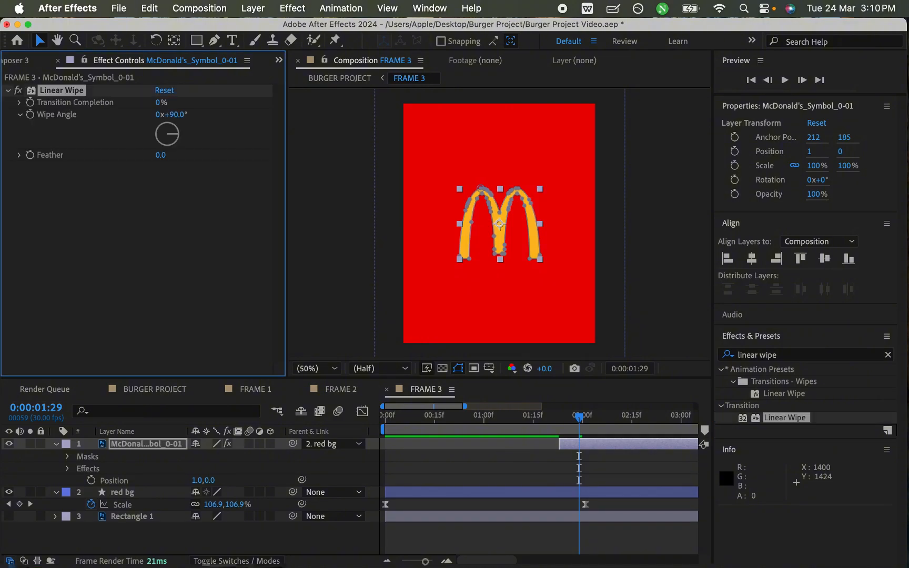
key("super+s")
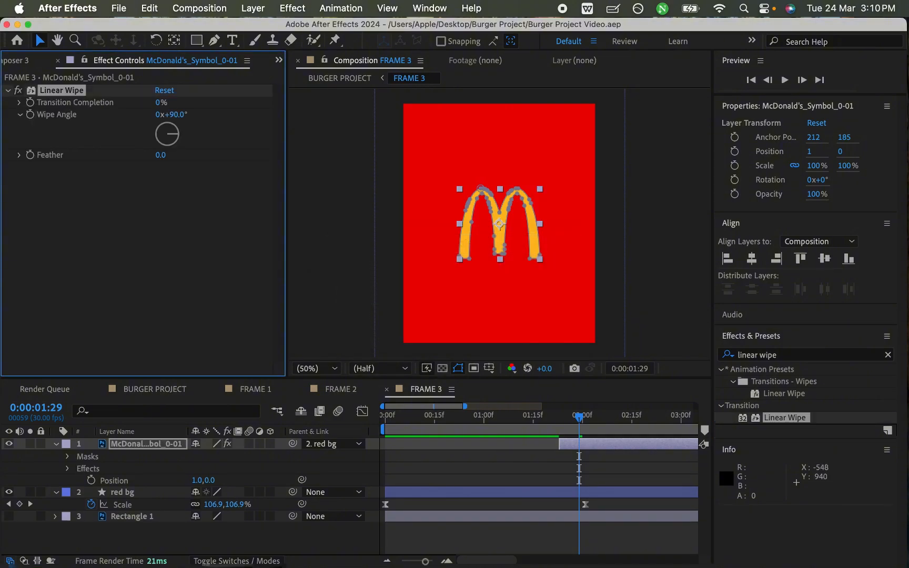
- Keyframe the logo's Linear Wipe Transition Completion at 0% on 0:00:01:29 and 100% on 0:00:01:23, and save
left_click(30, 102)
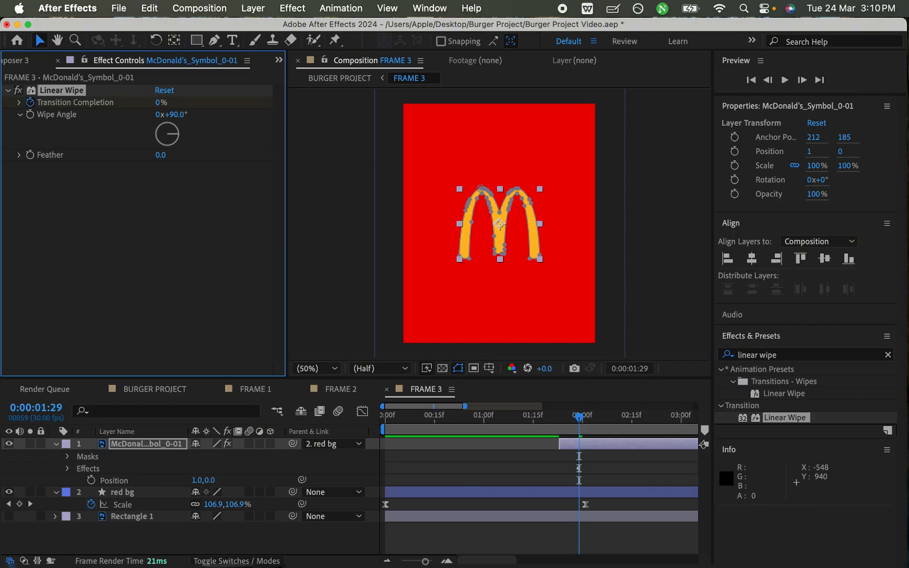
key("super+s")
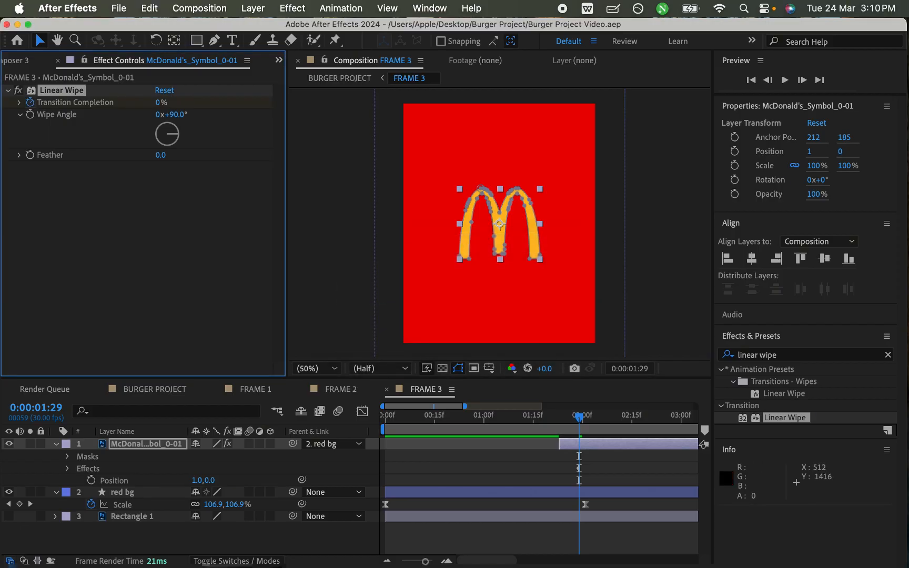
left_click_drag(579, 417, 560, 417)
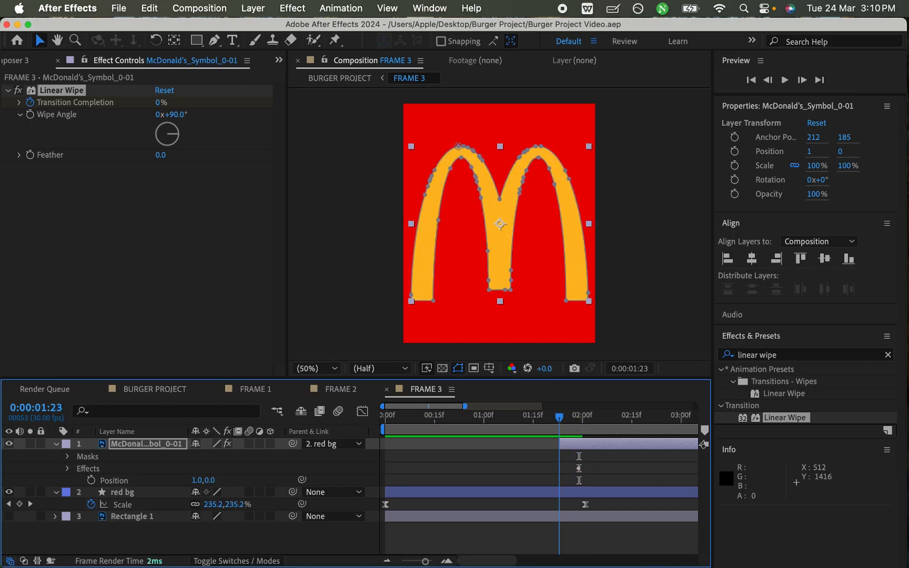
left_click_drag(161, 102, 224, 103)
key("super+s")
- Set the logo's Linear Wipe feather to 67 and wipe angle to -99°, check the wipe, and save
left_click_drag(161, 155, 198, 155)
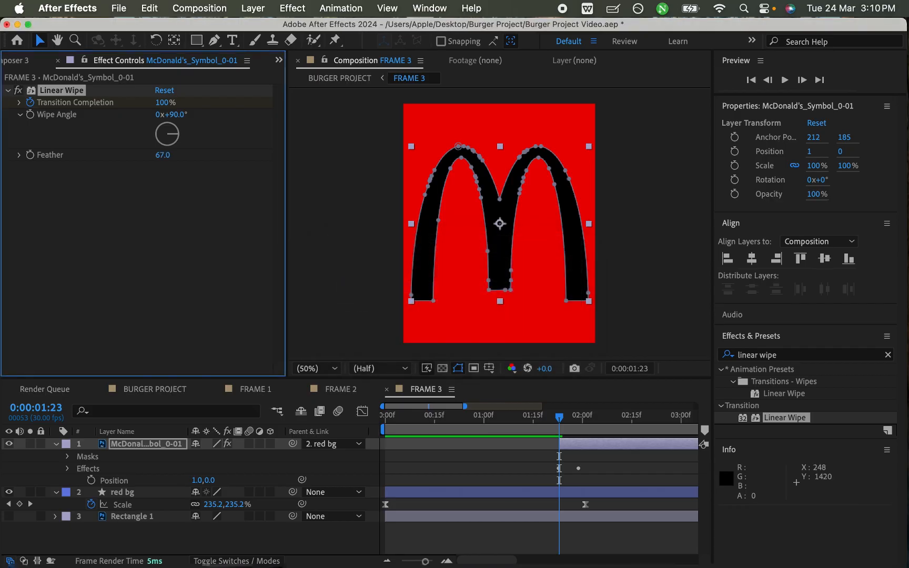
key("space")
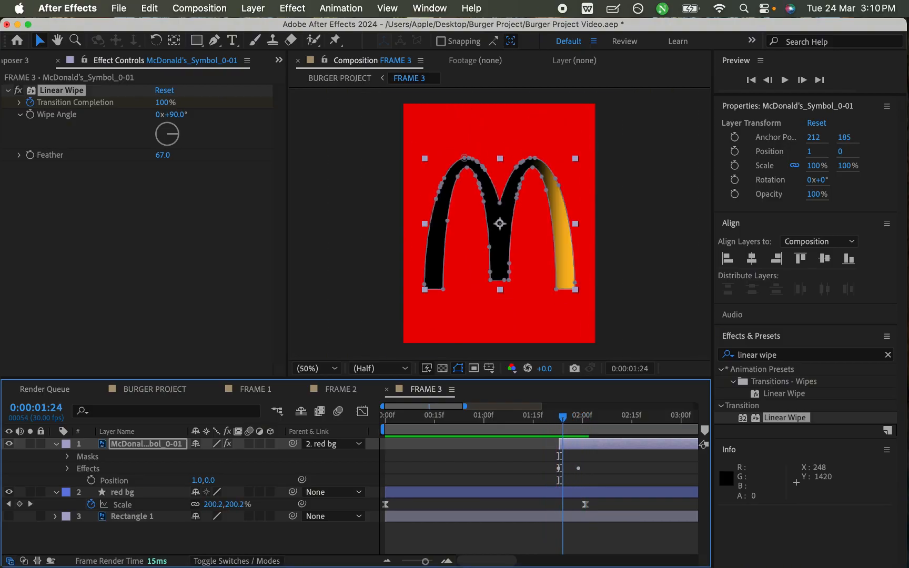
key("super+s")
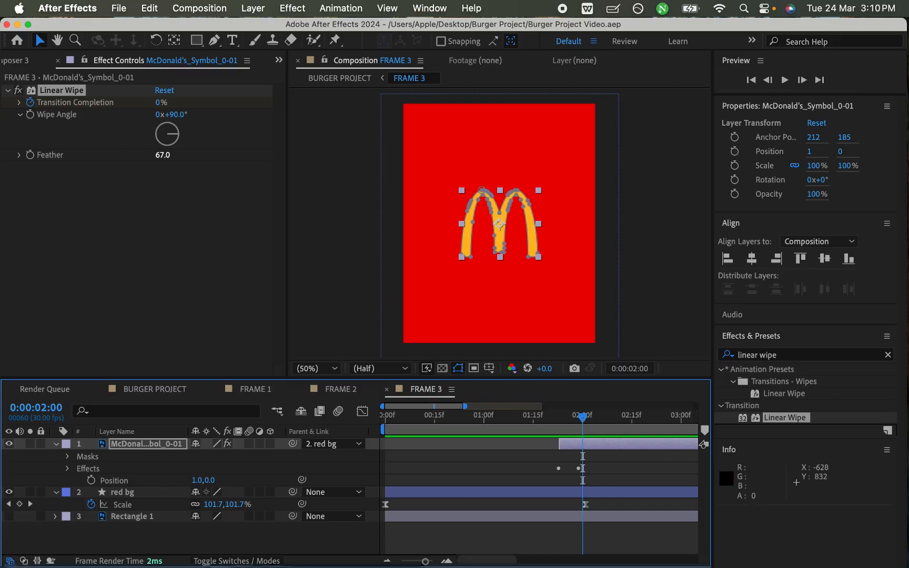
left_click_drag(157, 132, 157, 137)
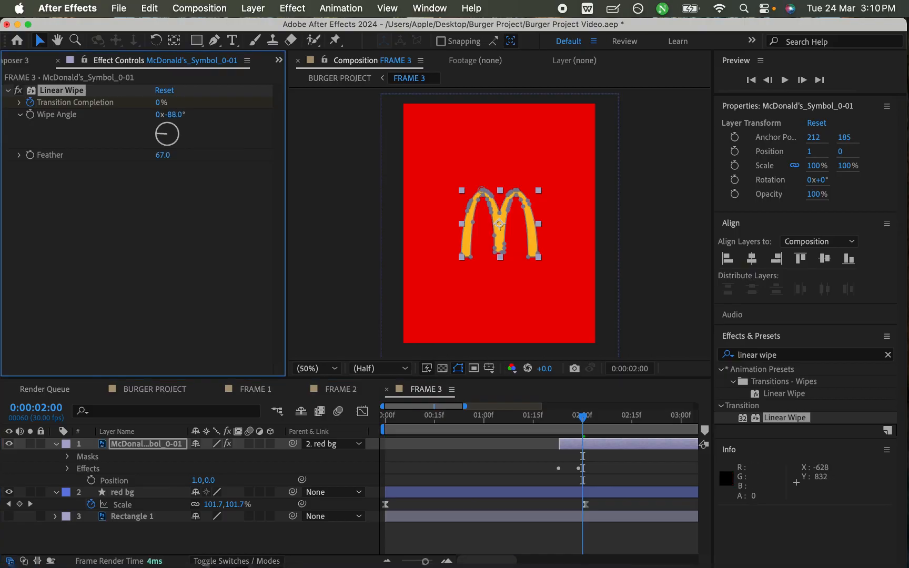
key("super+s")
left_click_drag(551, 417, 590, 416)
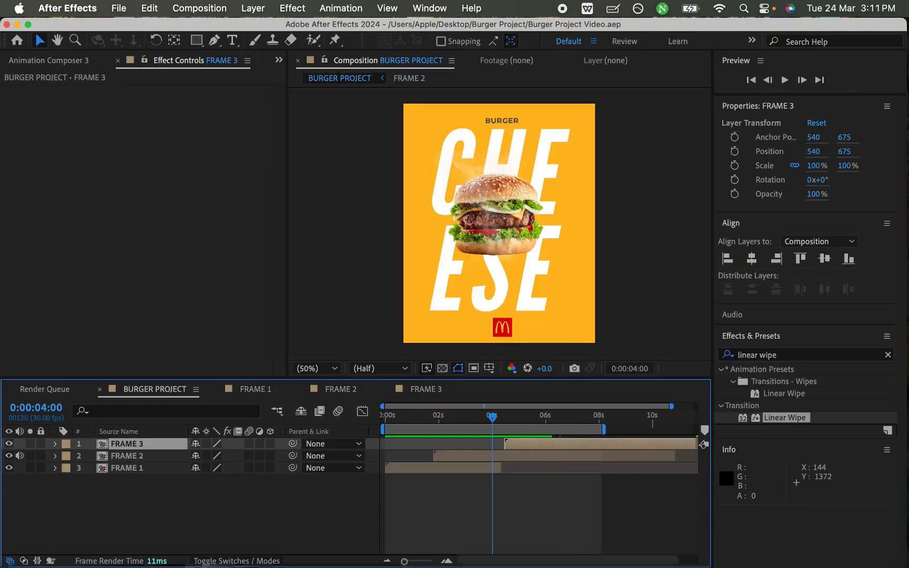
- Preview the logo transition in BURGER PROJECT from 0:00:04:00 and inspect the wipe at 100% zoom around 0:00:06:09
key("space")
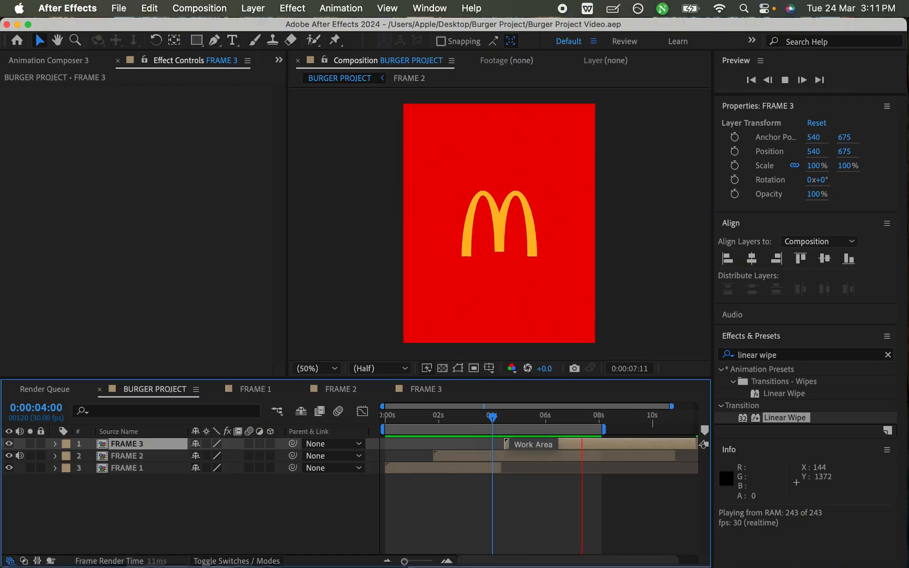
key("space")
left_click_drag(584, 418, 556, 417)
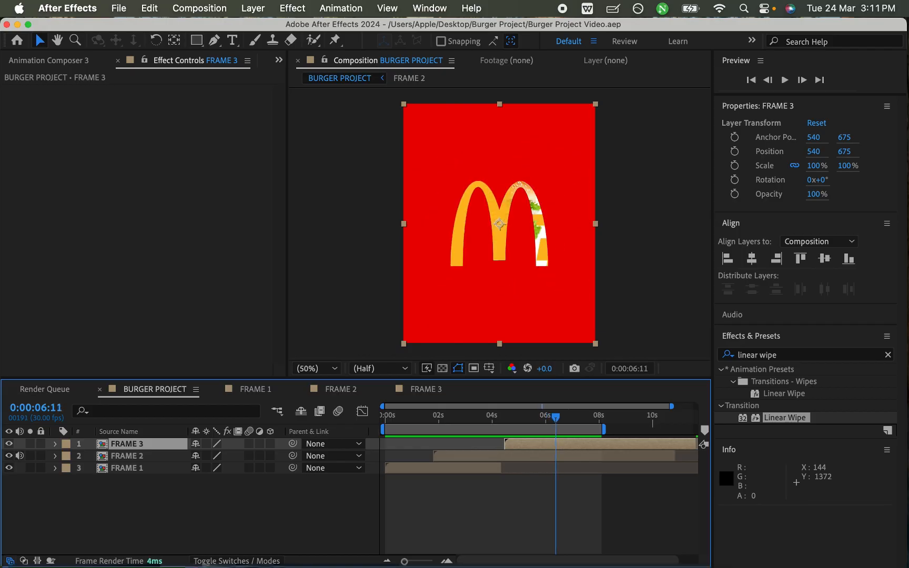
left_click(316, 368)
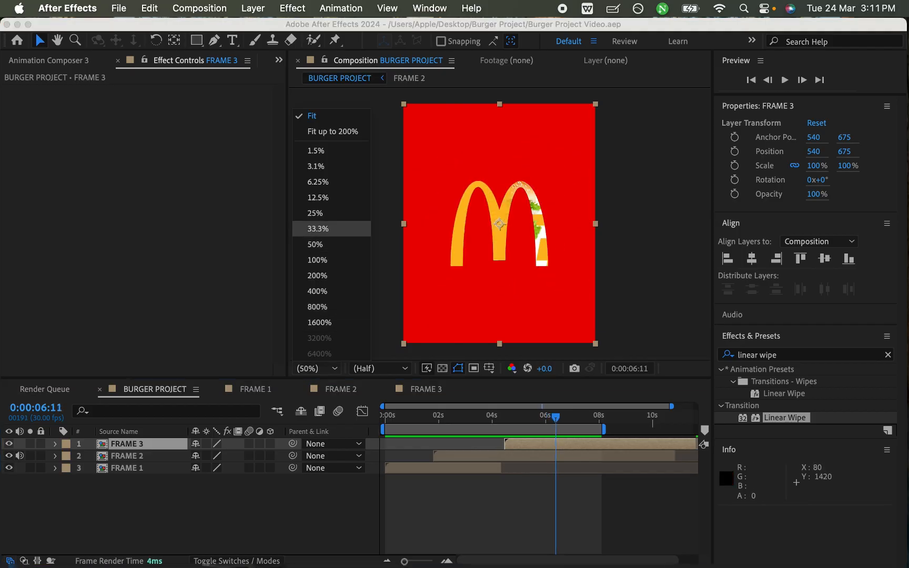
left_click(317, 259)
mouse_move(555, 417)
left_mouse_down()
mouse_move(529, 417)
mouse_move(553, 417)
left_mouse_up()
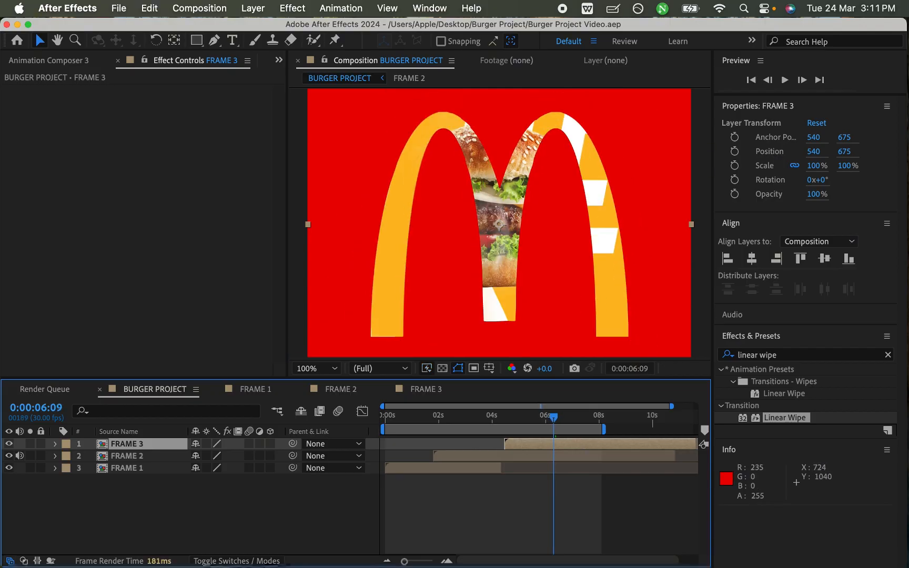
left_click_drag(554, 417, 572, 418)
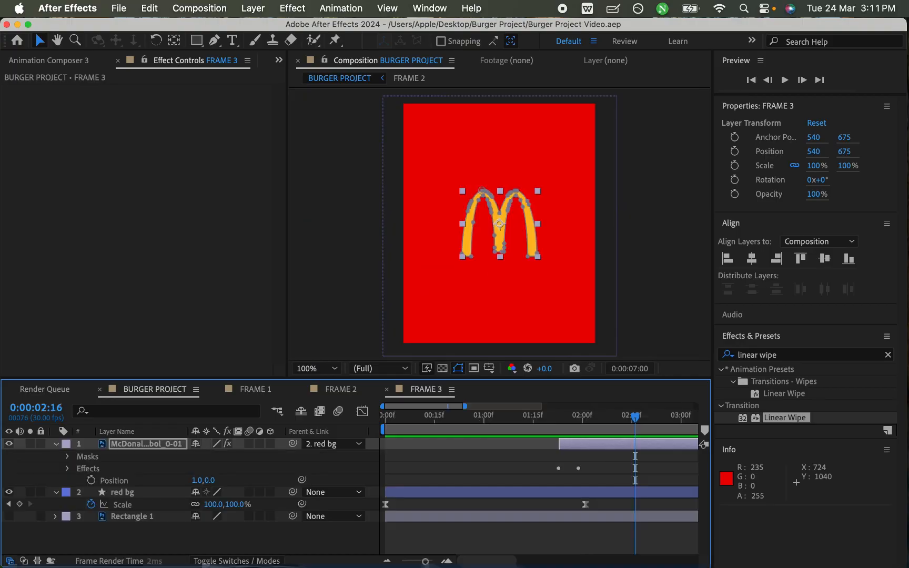
- Try starting the McDonald's logo layer one frame earlier in FRAME 3, undo the shift, and save
key("super+shift+a")
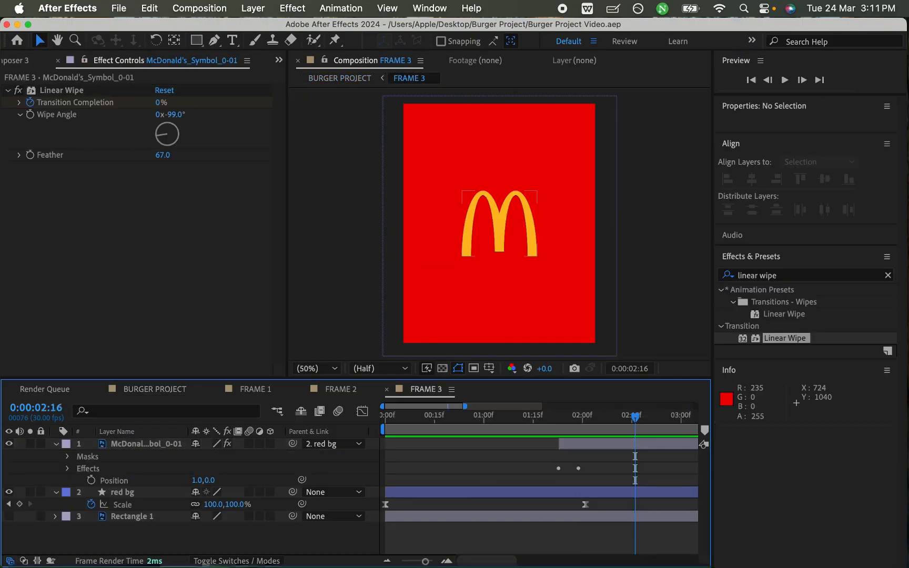
left_click_drag(605, 444, 603, 444)
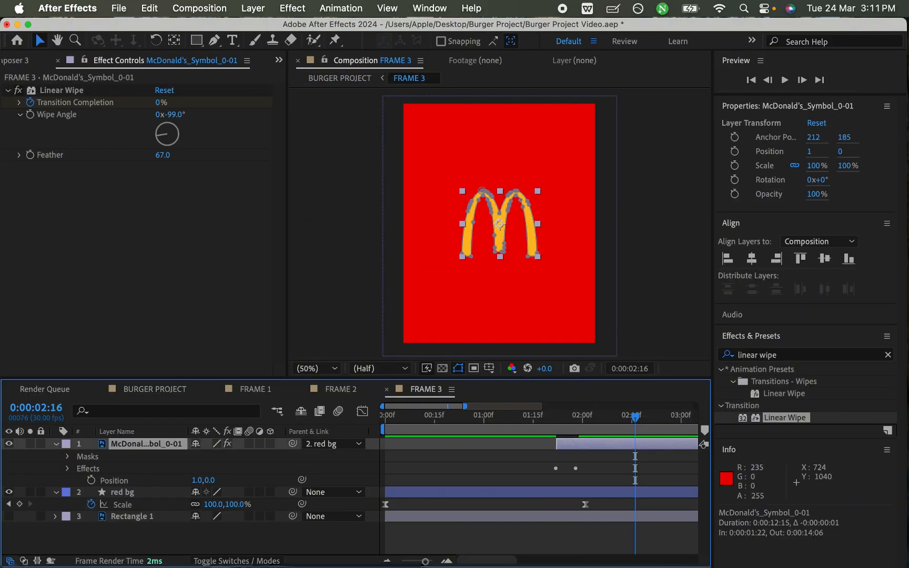
key("super+z")
key("super+shift+a")
key("super+s")
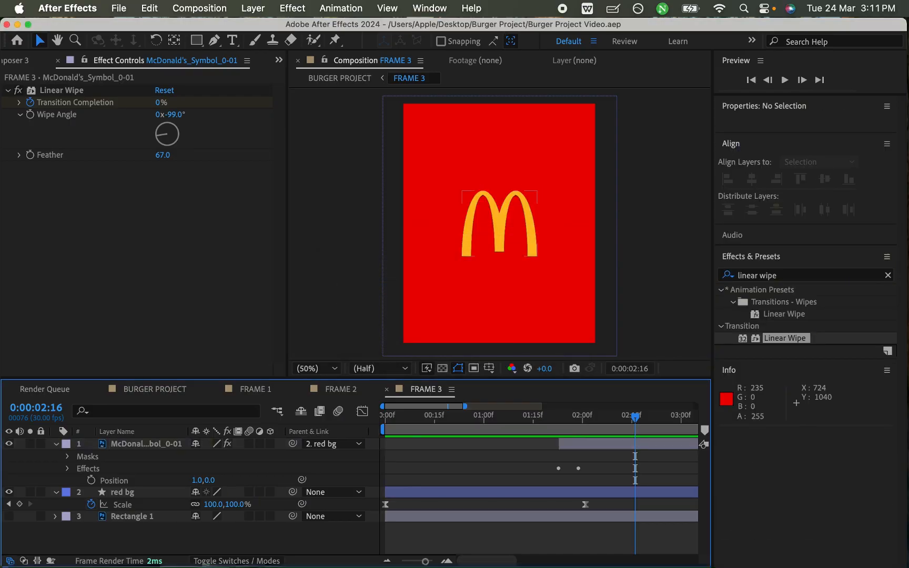
- Collapse the logo layer's properties in FRAME 3 and preview BURGER PROJECT from the start with the view fitted
left_click(57, 444)
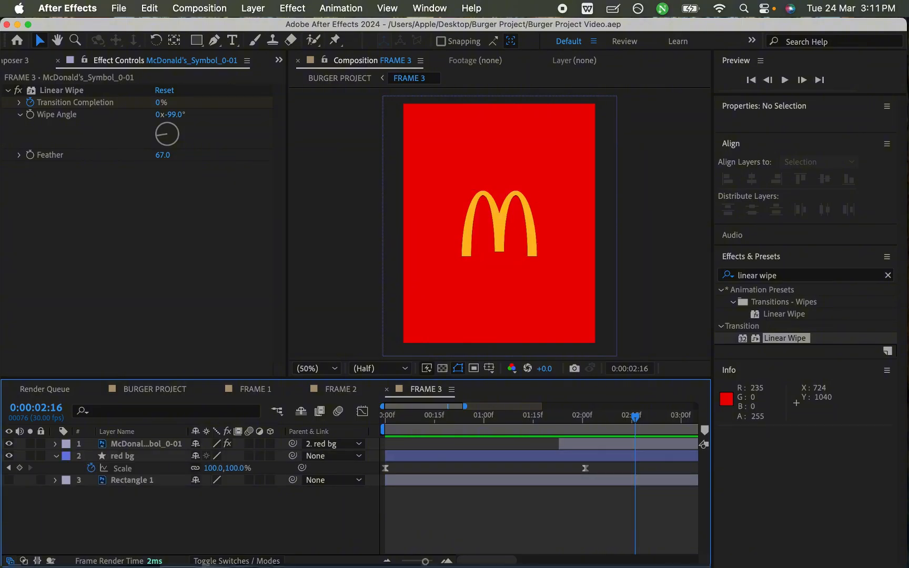
left_click(155, 390)
left_click_drag(573, 417, 385, 417)
key("space")
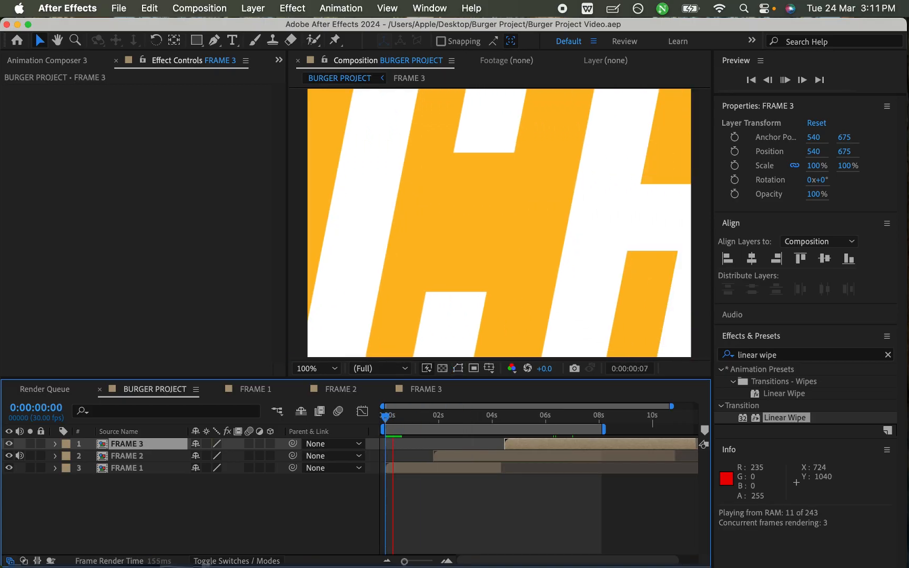
key("space")
left_click(316, 367)
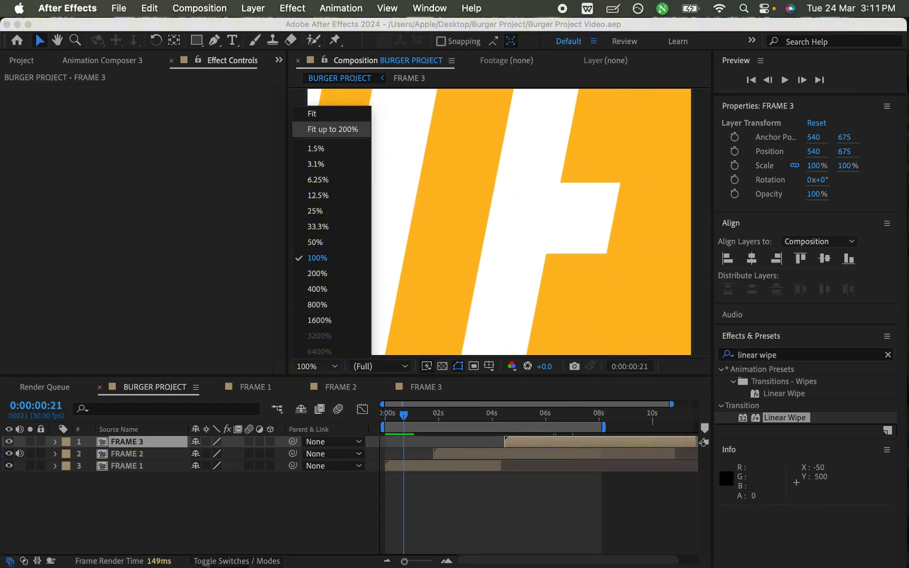
left_click(312, 113)
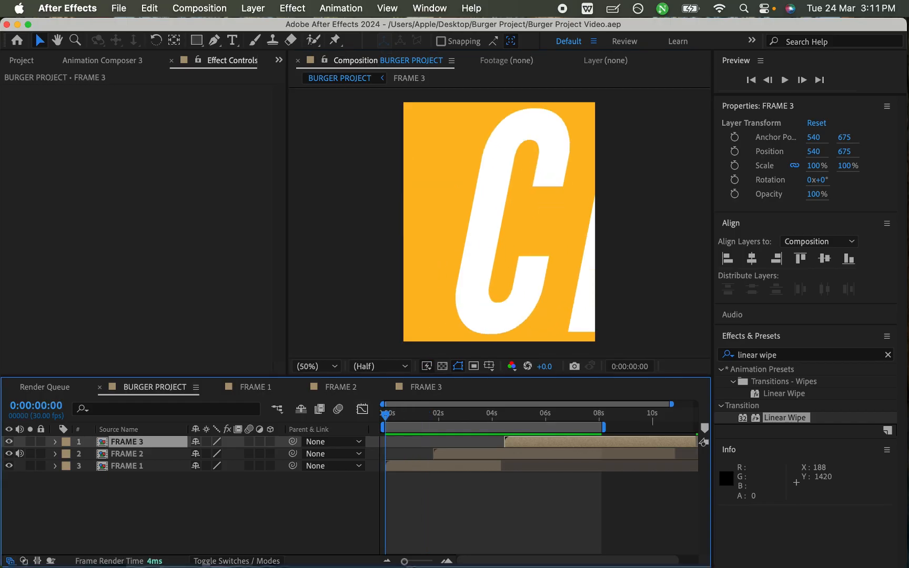
key("space")
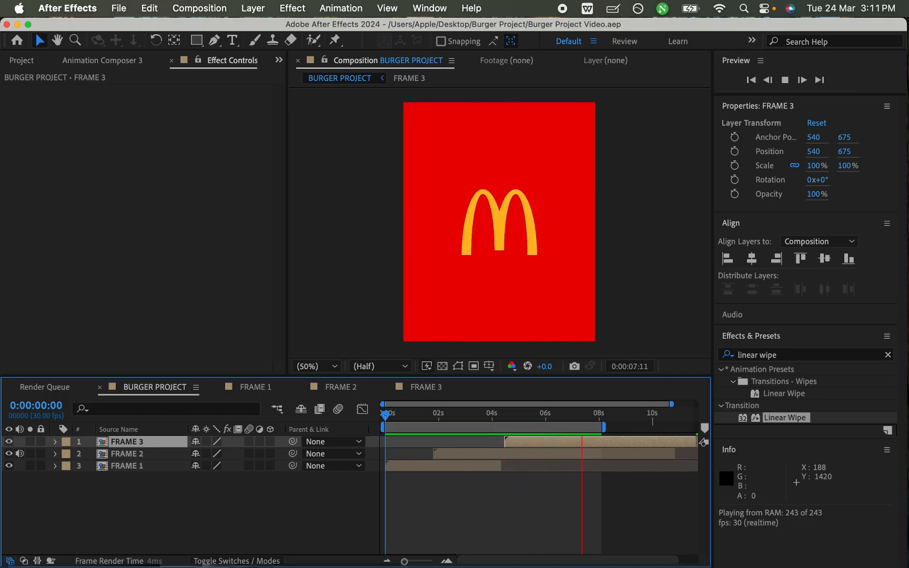
key("space")
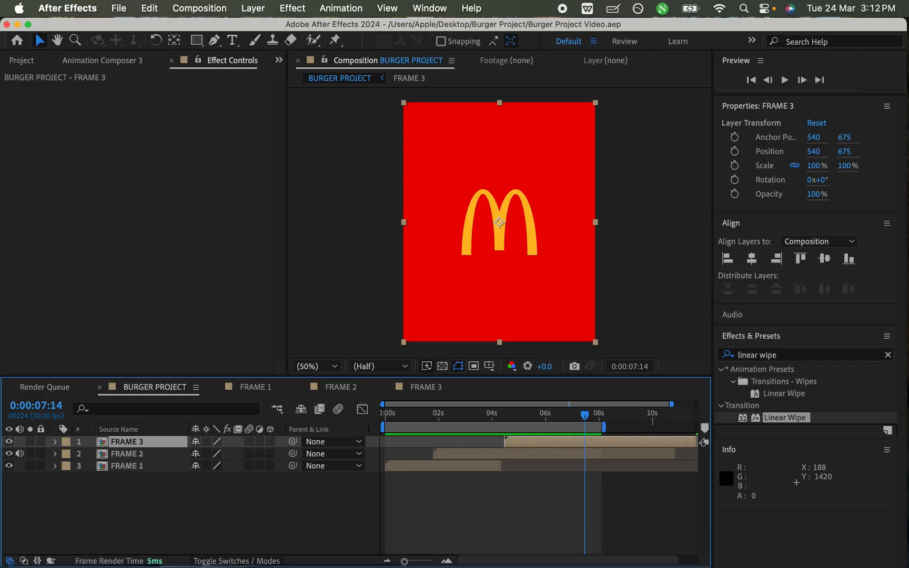
- Import prettyjohn1-chill-chill-music_35sec-505127.mp3 from the Burger Project folder and add it below FRAME 1 in BURGER PROJECT
key("super+i")
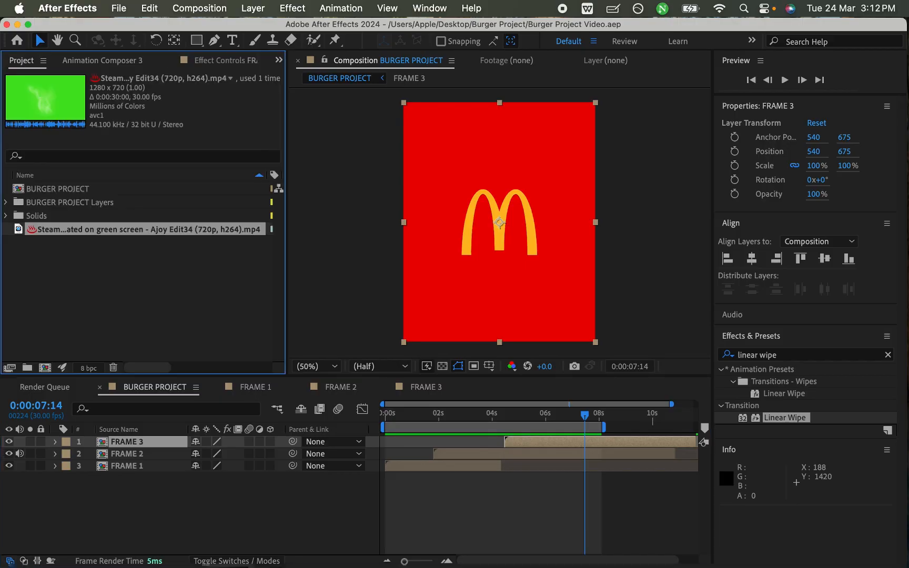
key("ctrl+Up")
left_click(703, 394)
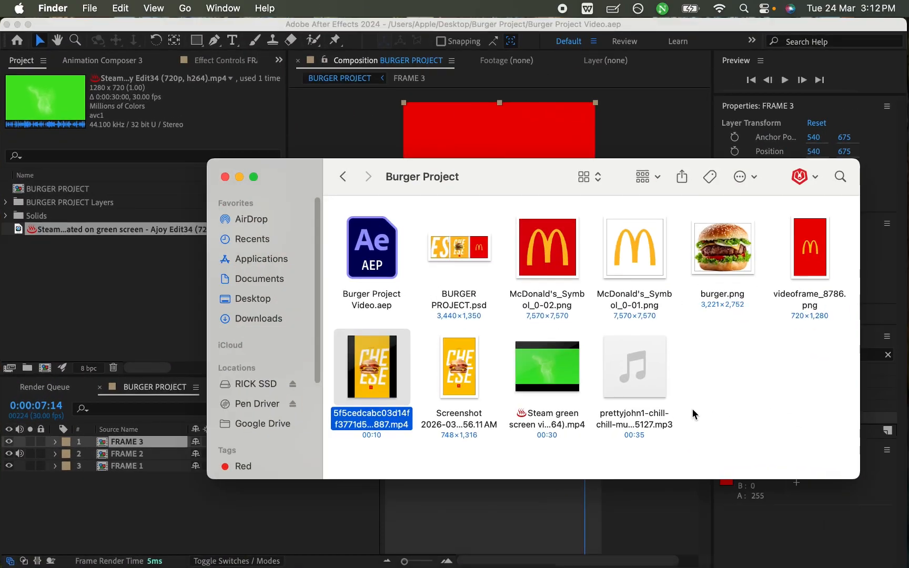
left_click_drag(646, 384, 179, 330)
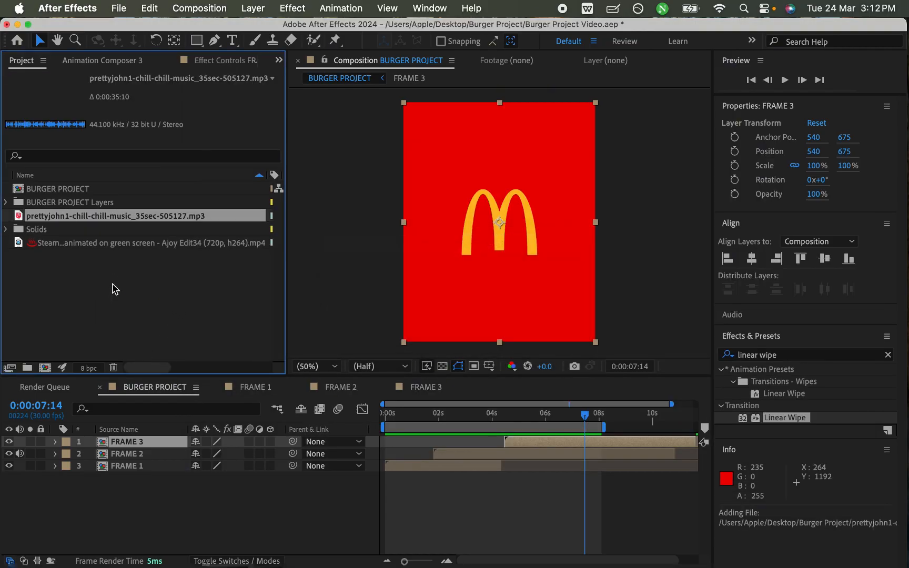
left_click_drag(76, 217, 197, 519)
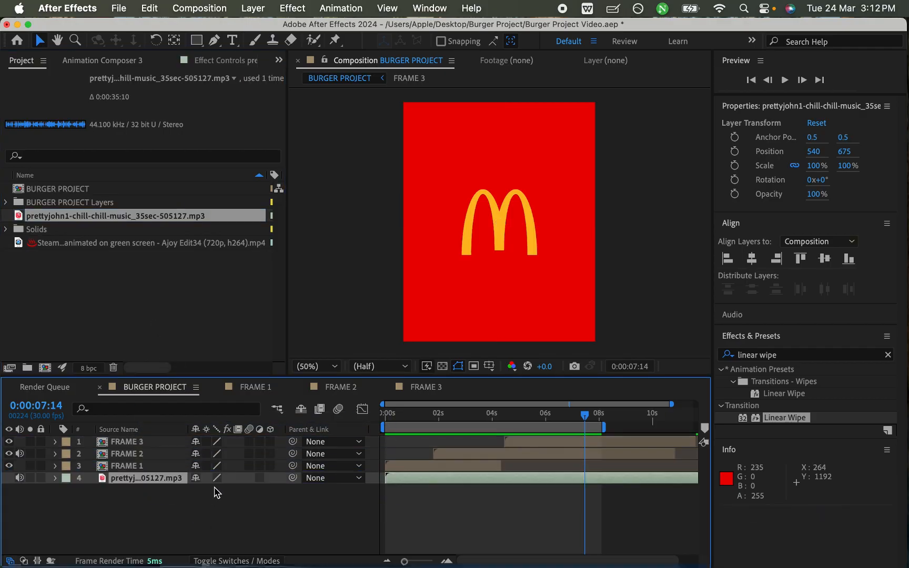
- Preview BURGER PROJECT with the added music from the start of the timeline
left_click(398, 415)
key("Home")
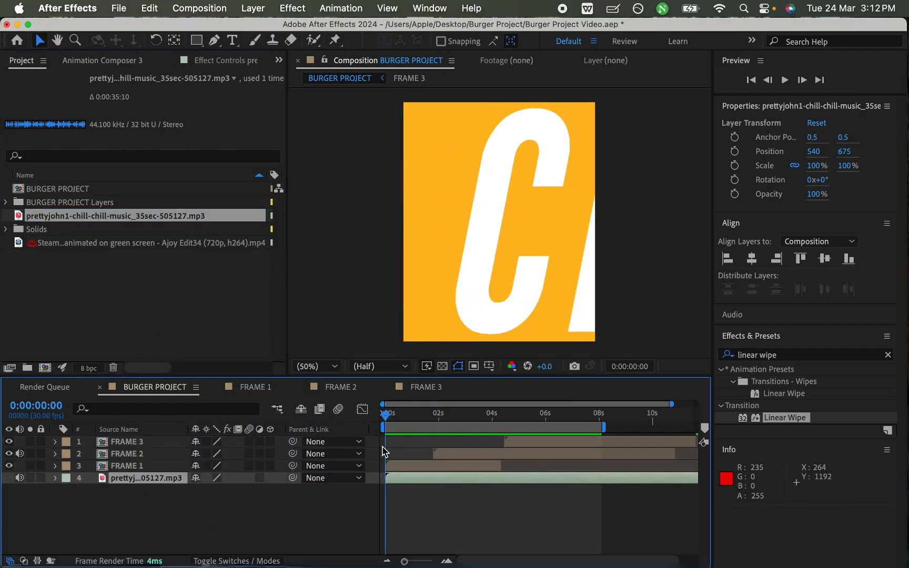
key("space")
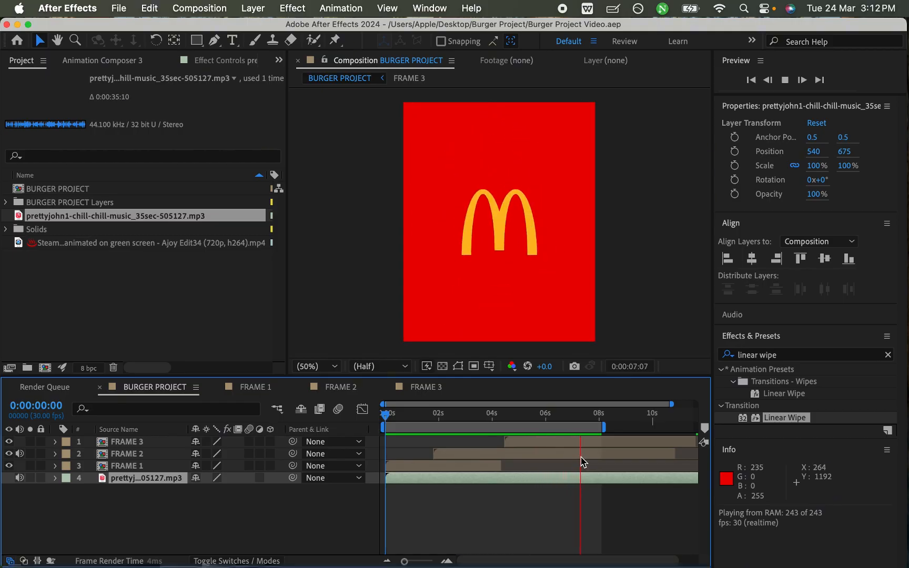
- Fade the music out with Audio Levels keyframes from 0 dB just before 0:00:07:00 to -54 dB at 0:00:08:03, and save
left_click(582, 418)
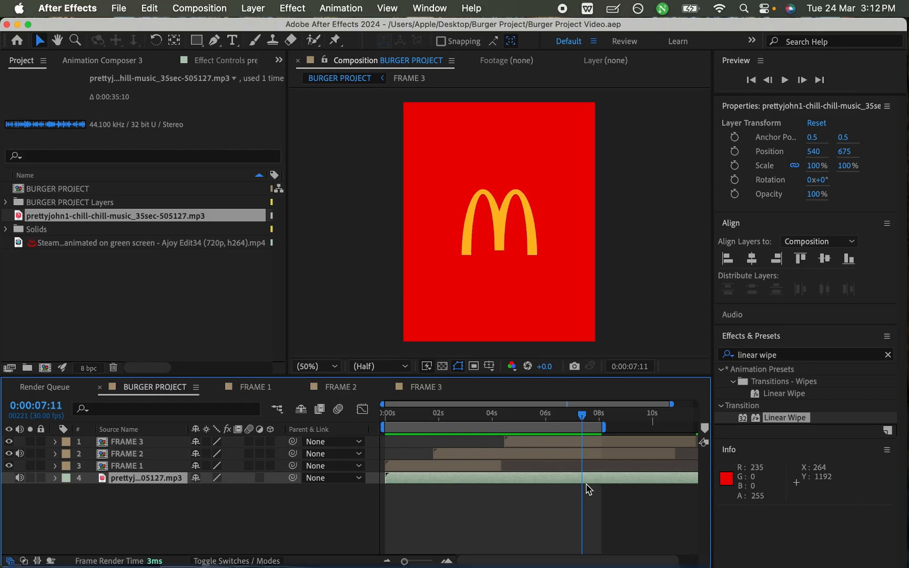
key("l")
left_click(91, 490)
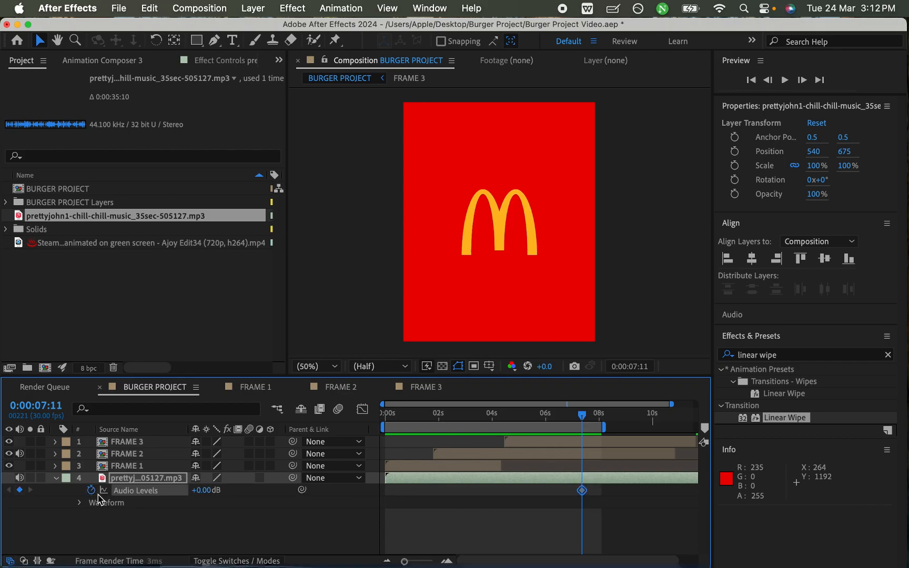
left_click_drag(604, 417, 602, 417)
left_click_drag(208, 495, 181, 504)
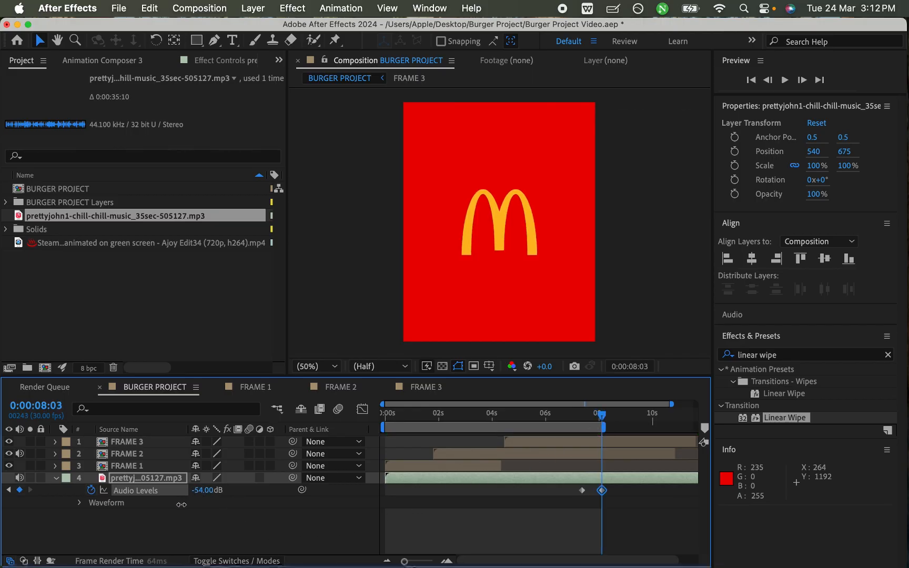
key("super+s")
left_click_drag(582, 490, 569, 491)
key("super+s")
- Play BURGER PROJECT from the start at a higher system volume to check the music fade, with all layers deselected
key("Home")
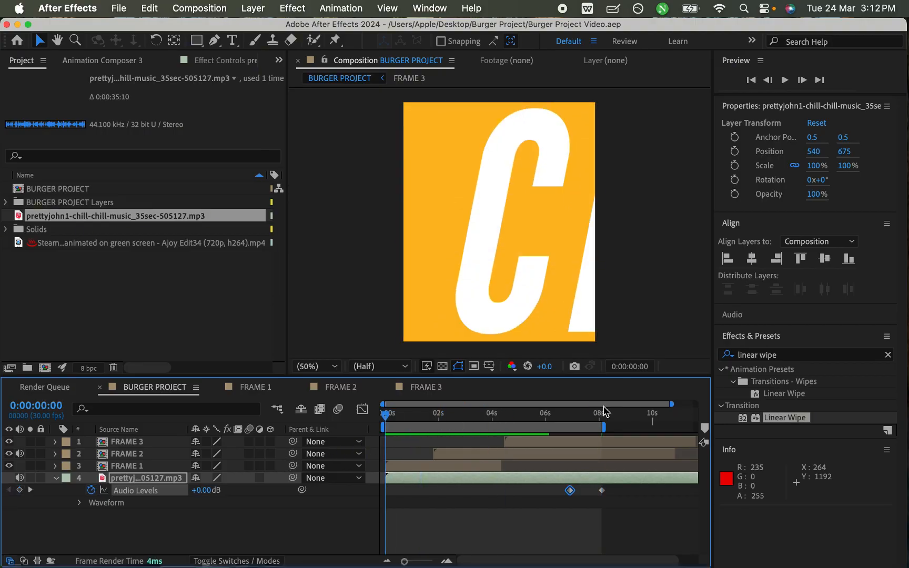
key("space")
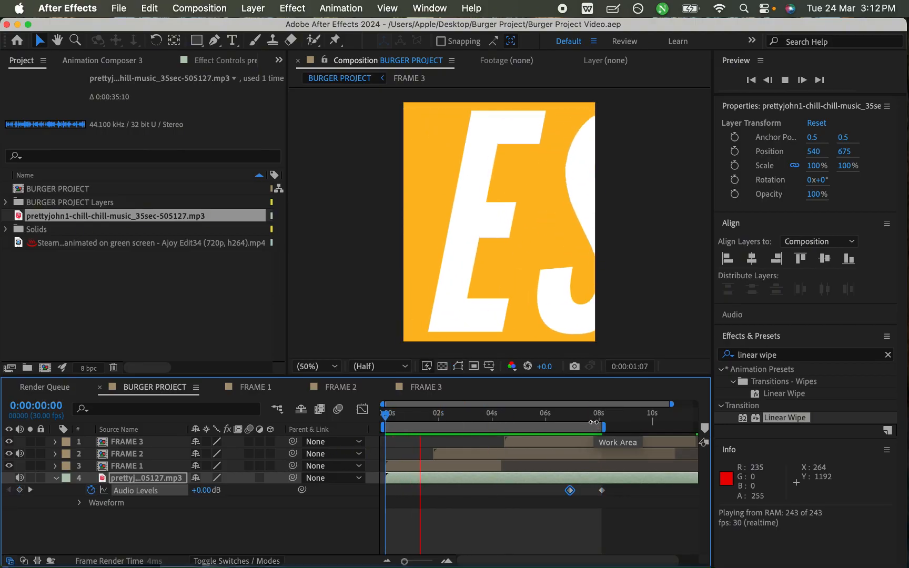
key("XF86AudioRaiseVolume")
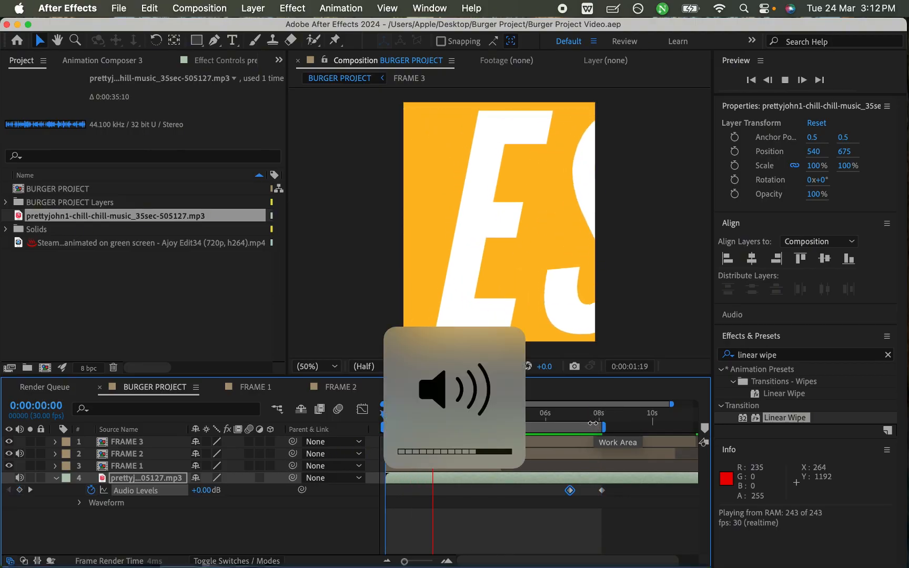
left_click(573, 543)
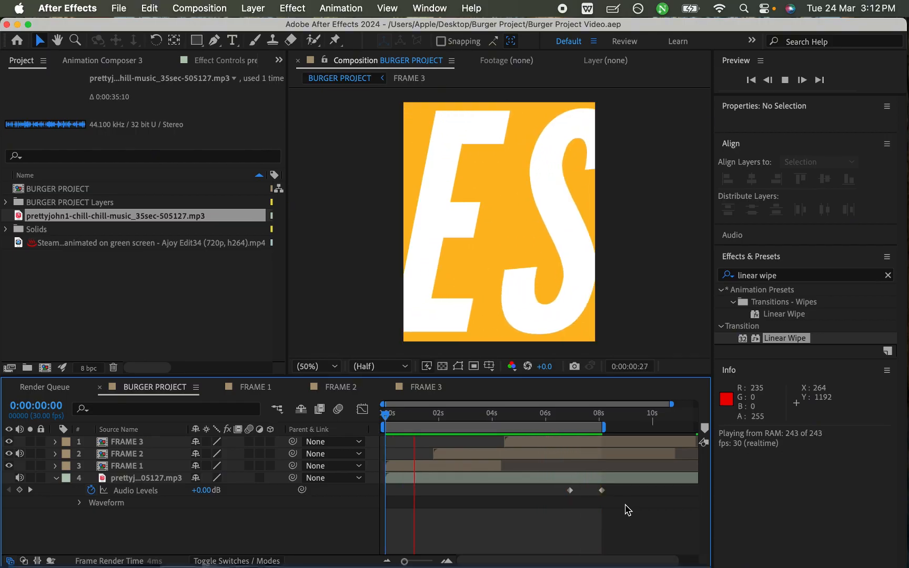
key("space")
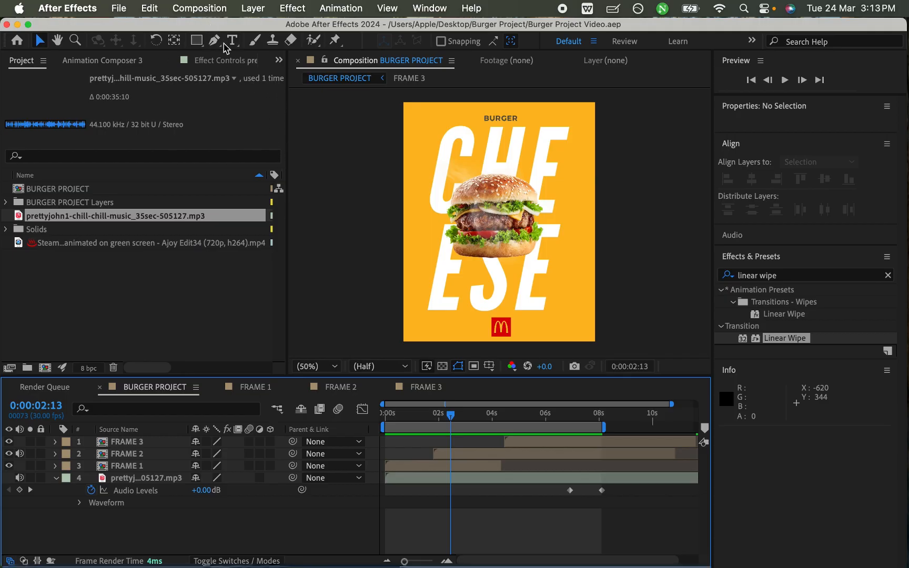
- Render the composition through the Render Queue as the H.264 movie BURGER PROJECT.mp4 in the Burger Project folder
left_click(208, 6)
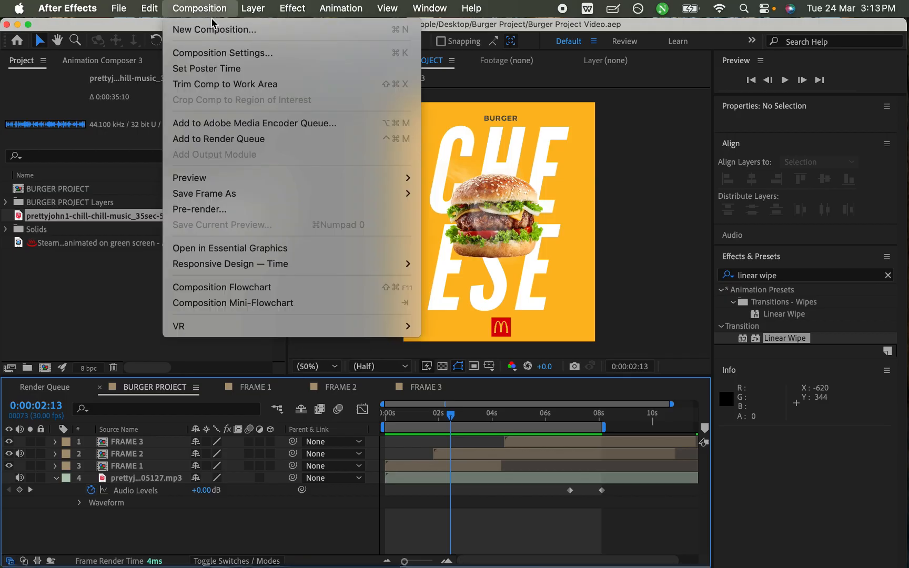
left_click(261, 145)
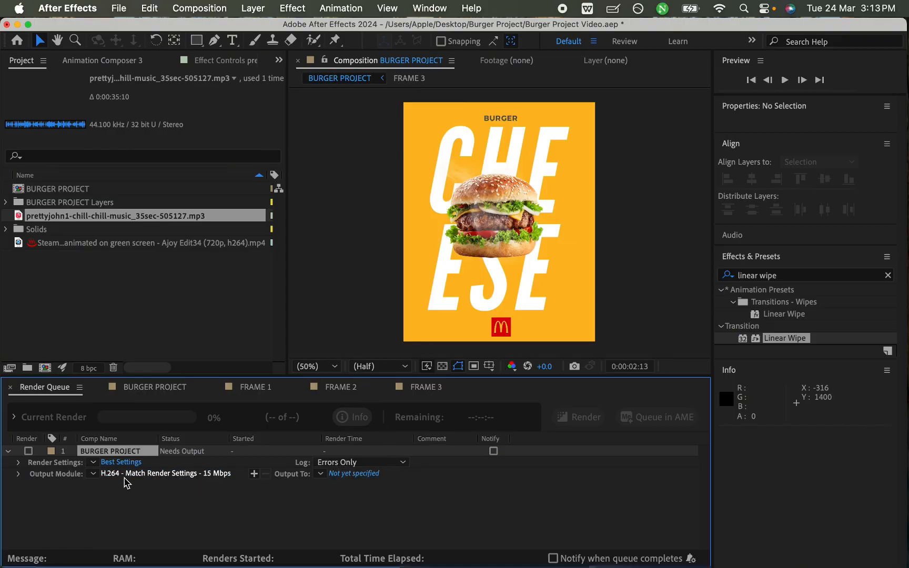
left_click(345, 474)
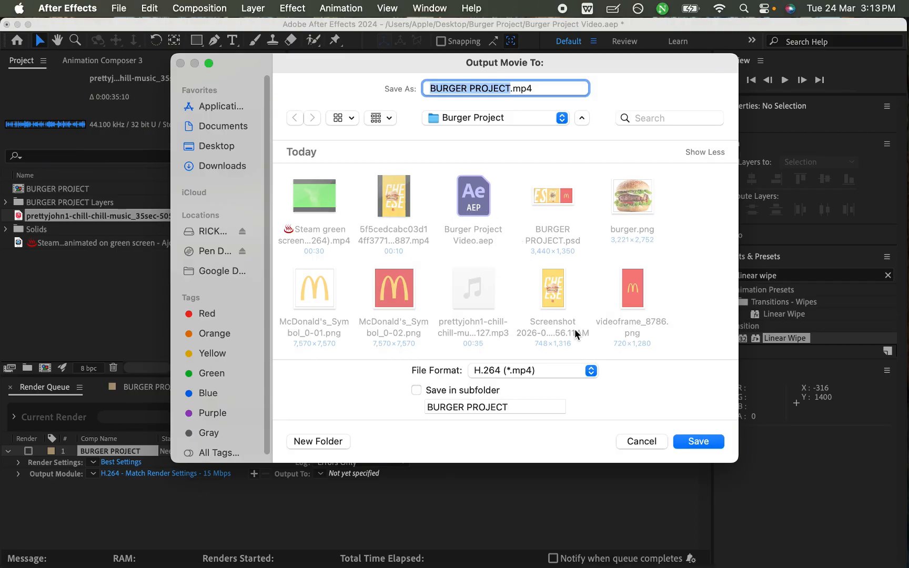
left_click(703, 445)
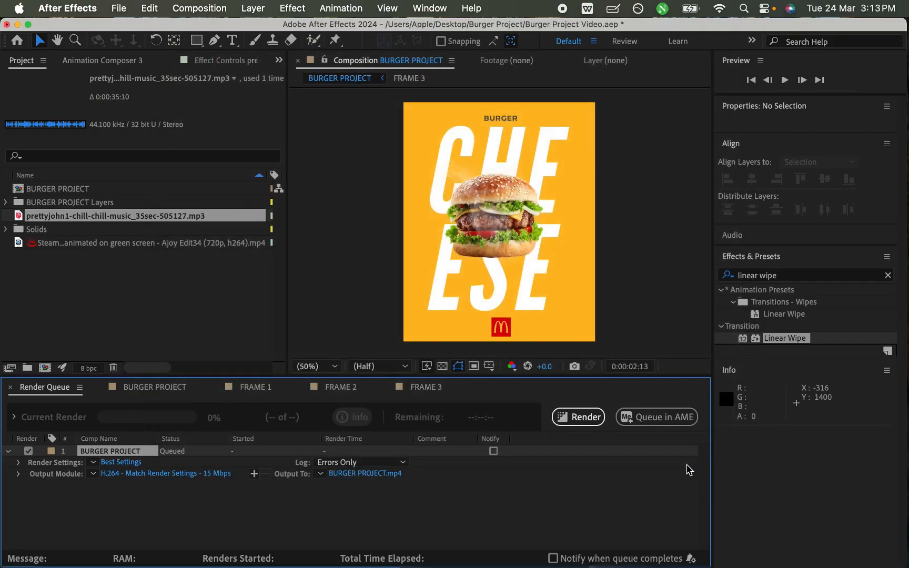
left_click(578, 416)
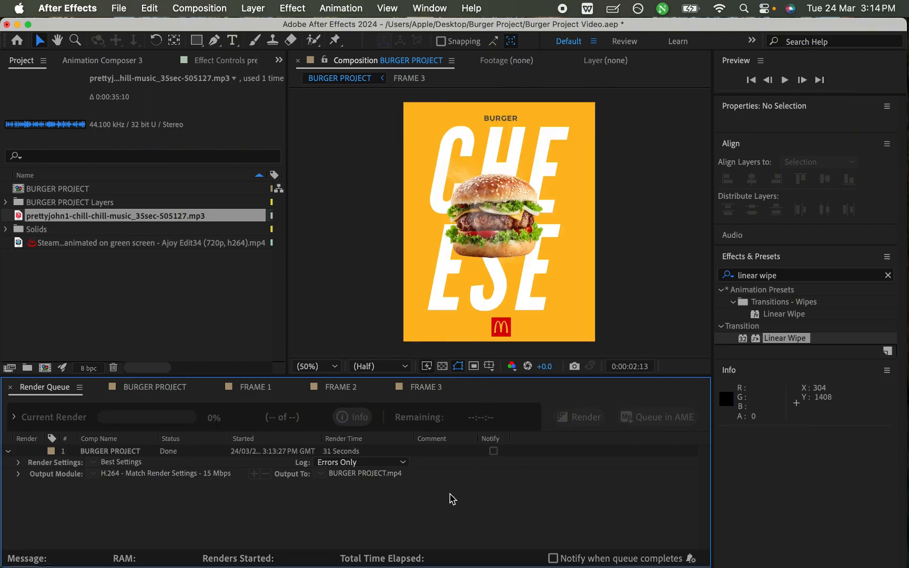
- Return from the Render Queue to the BURGER PROJECT timeline
key("ctrl+Up")
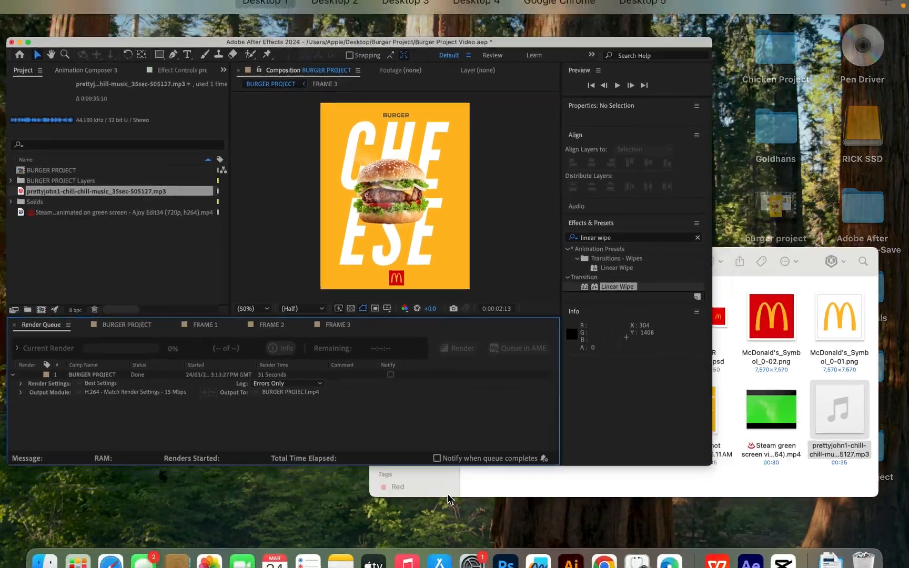
key("ctrl+Up")
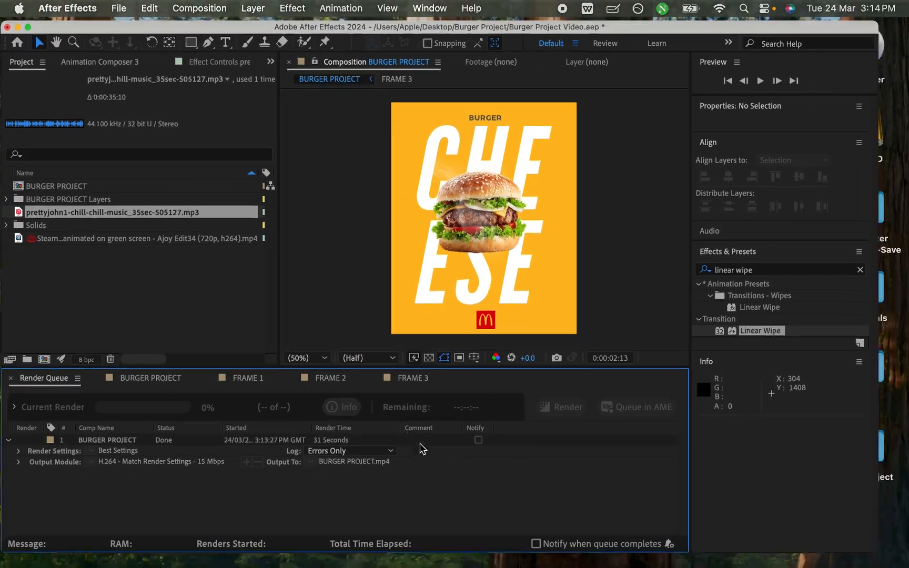
key("ctrl+Up")
key("ctrl+Up")
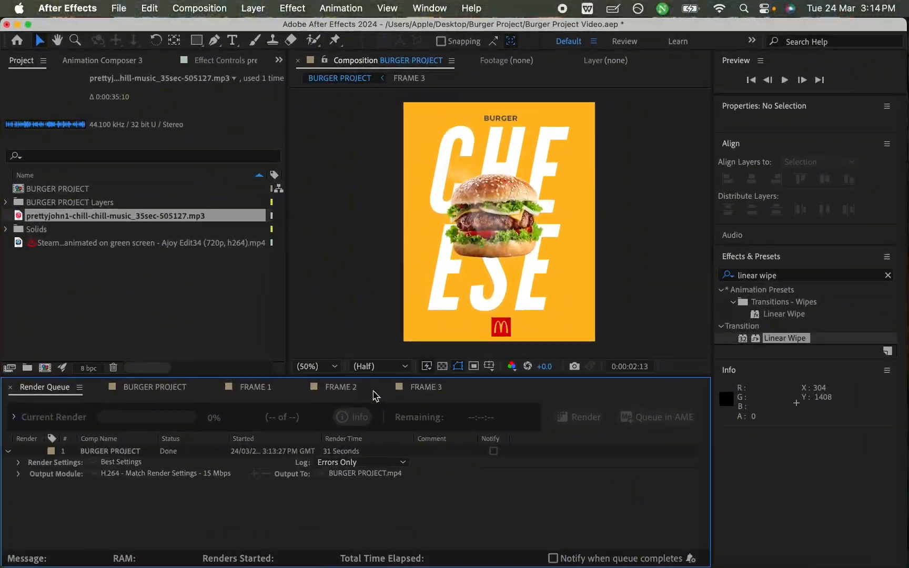
left_click(172, 391)
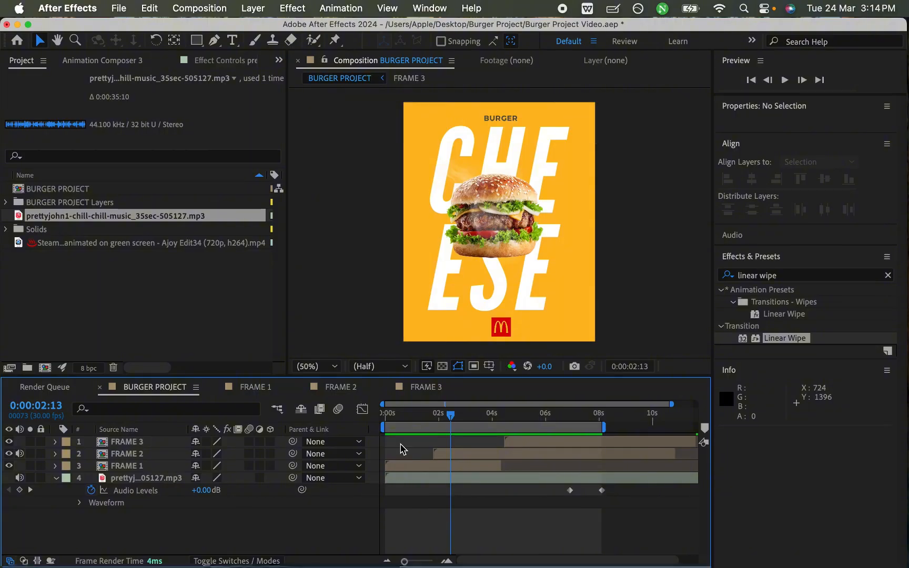
- Switch to the Burger Project folder in Finder and play the rendered BURGER PROJECT.mp4 in Quick Look
key("ctrl+Up")
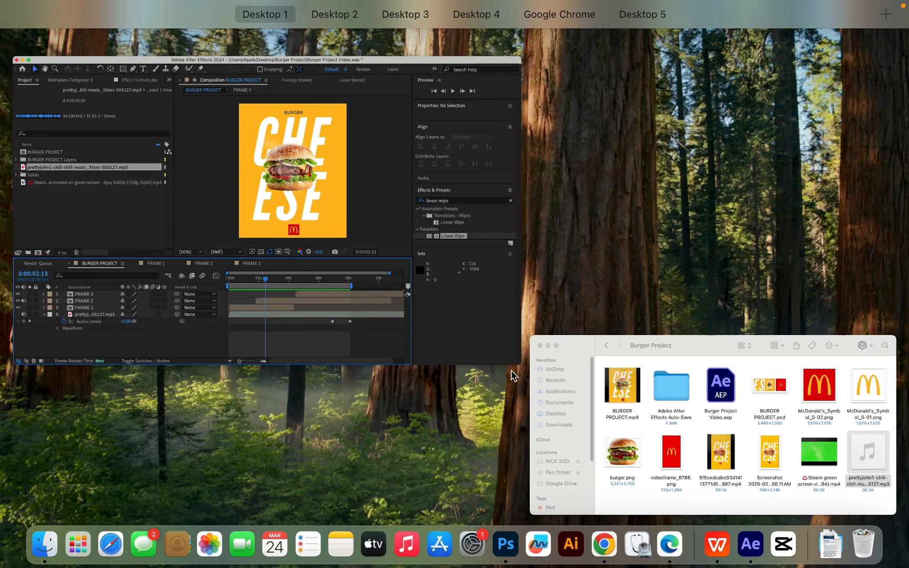
left_click(646, 404)
left_click(388, 266)
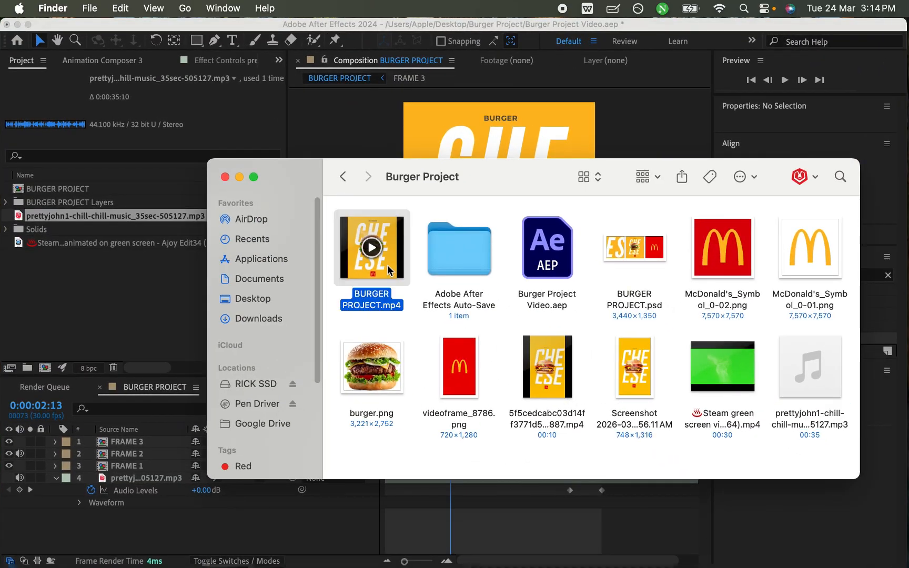
key("space")
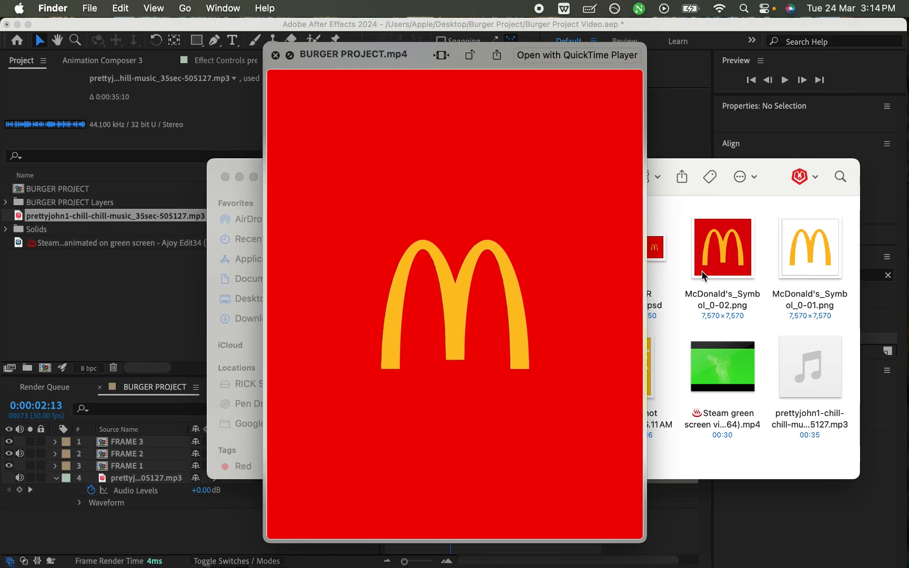
key("space")
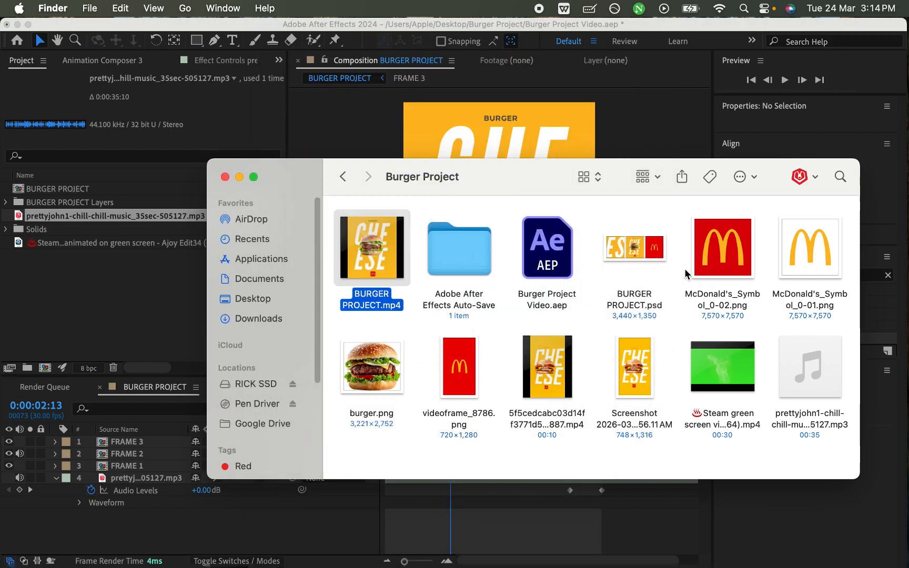
- Play the 10-second reference clip in Quick Look, and replay BURGER PROJECT.mp4 to compare the two
left_click(563, 393)
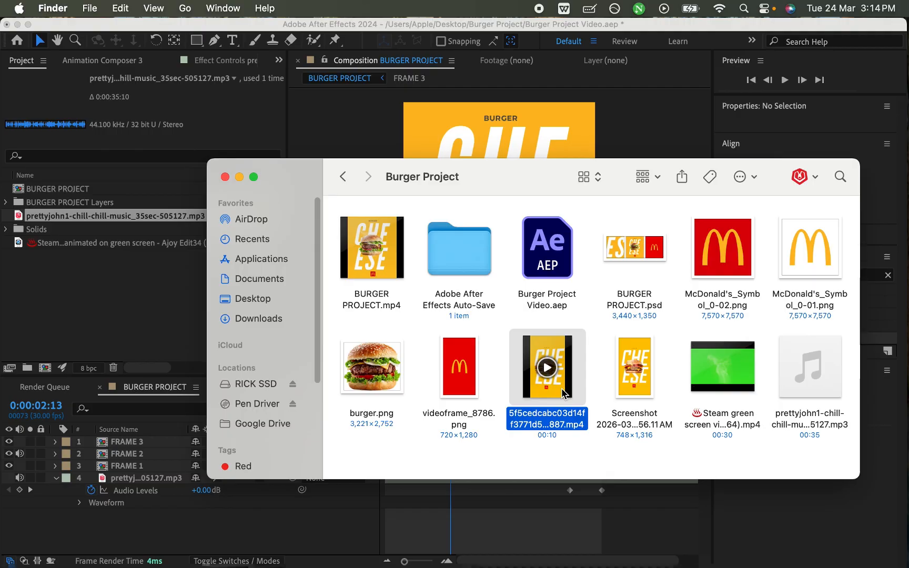
key("space")
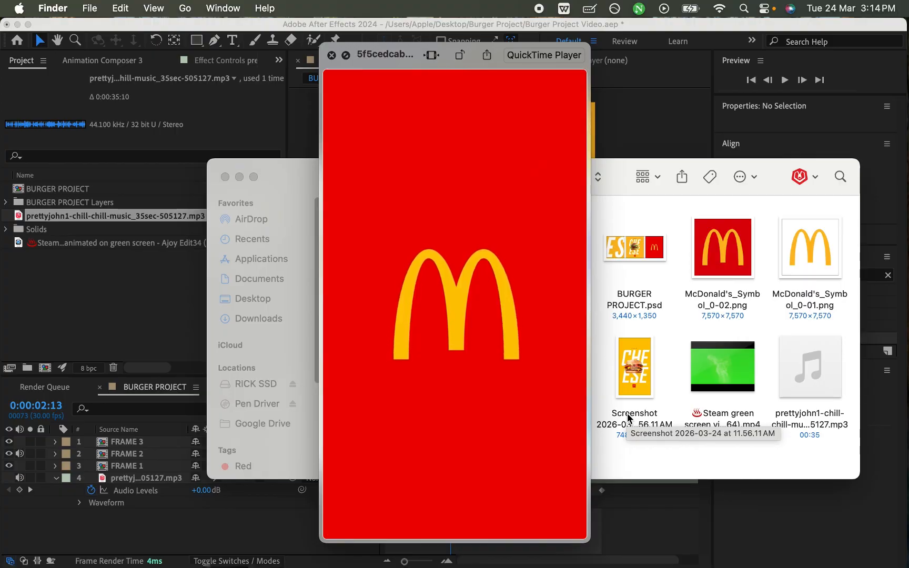
key("space")
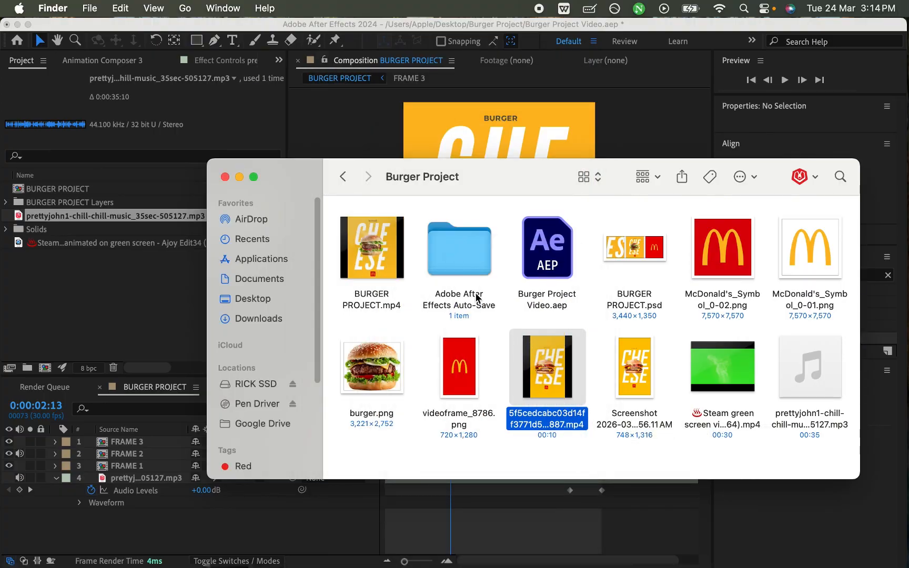
left_click(397, 270)
key("space")
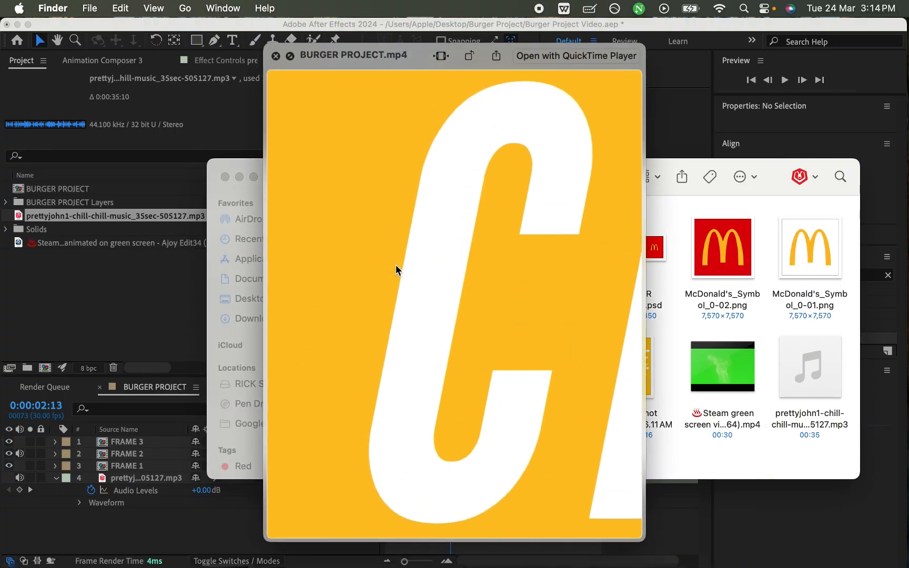